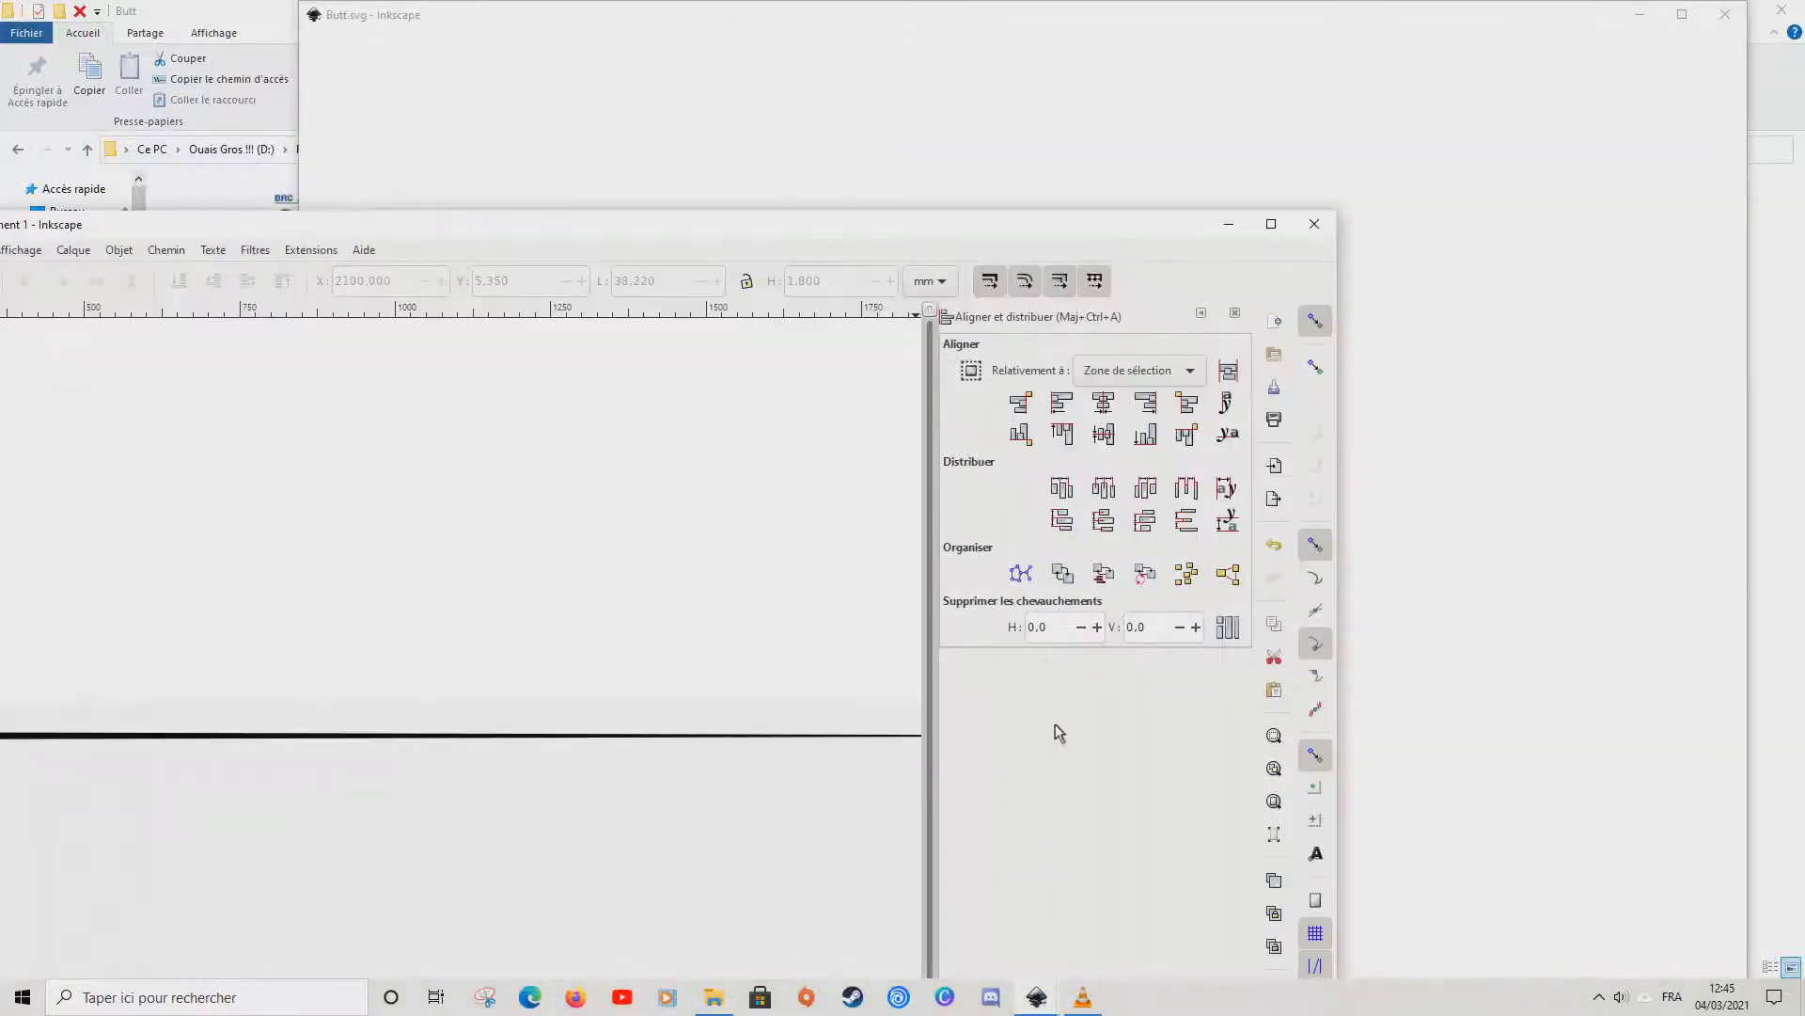
- Open FUJI KW.PNG from the FUJI KW folder of the Bibliothèque directory
left_click(1370, 142)
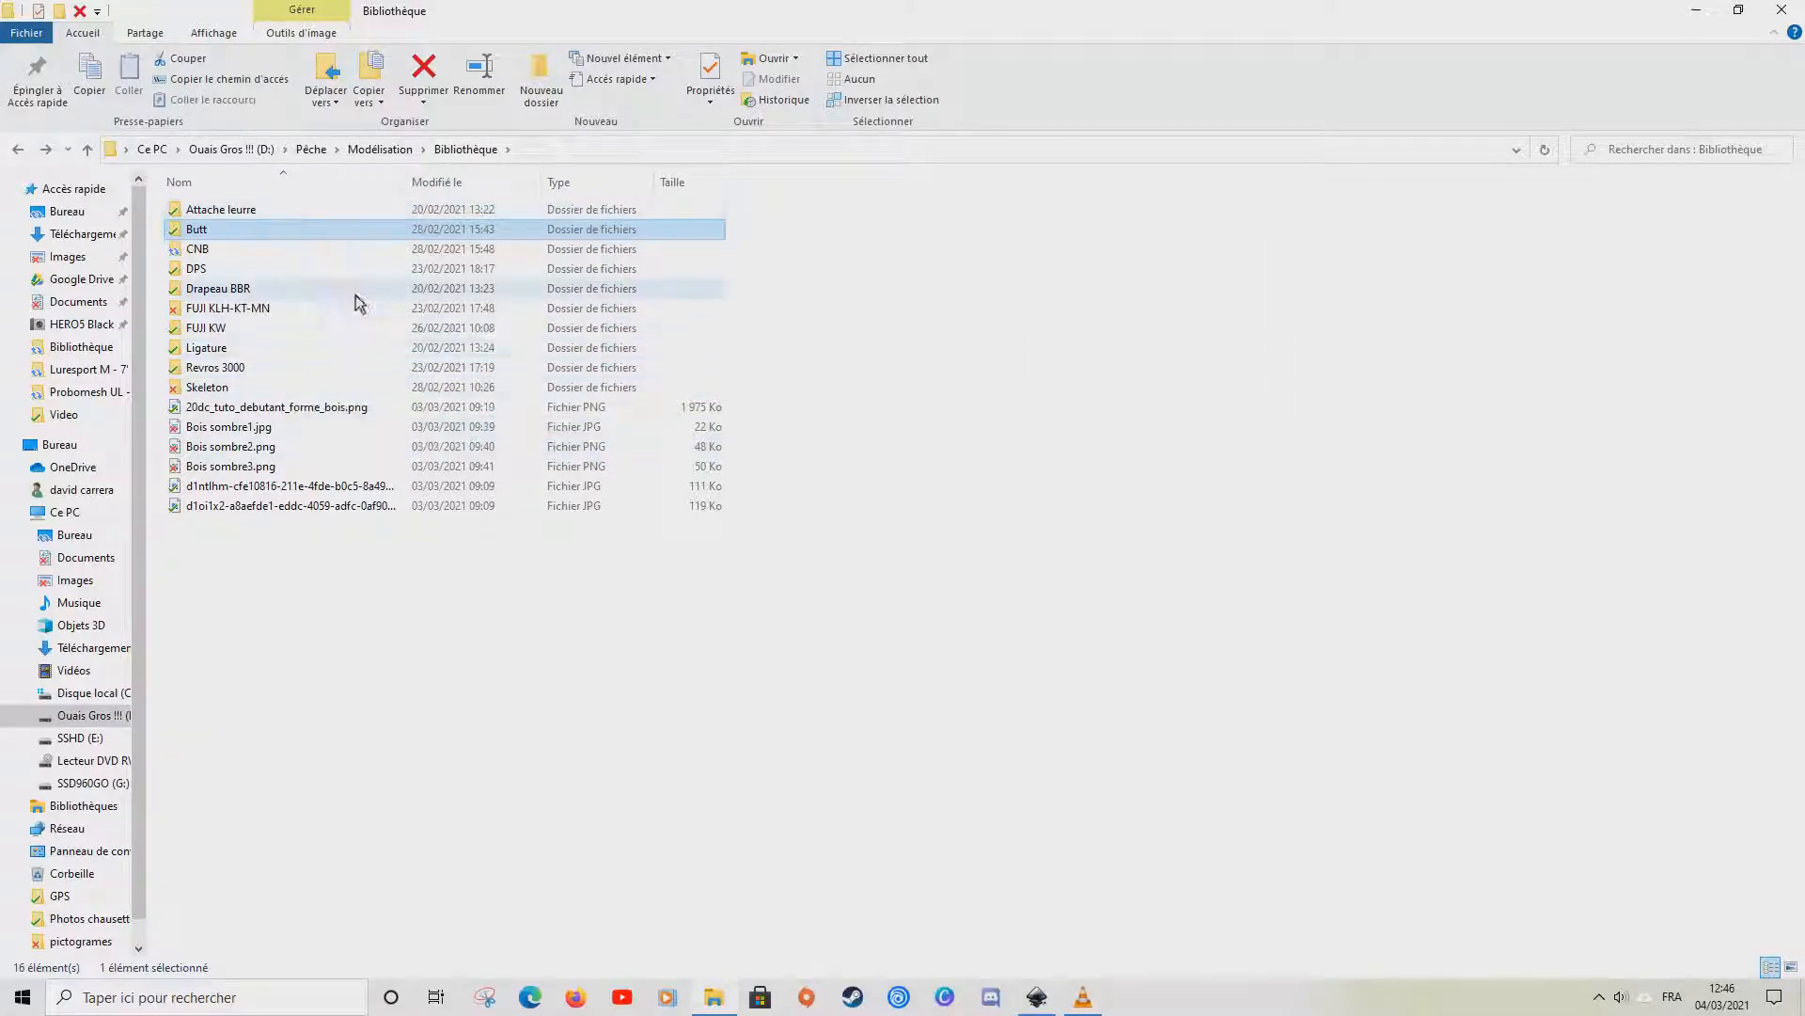
double_click(256, 329)
double_click(235, 247)
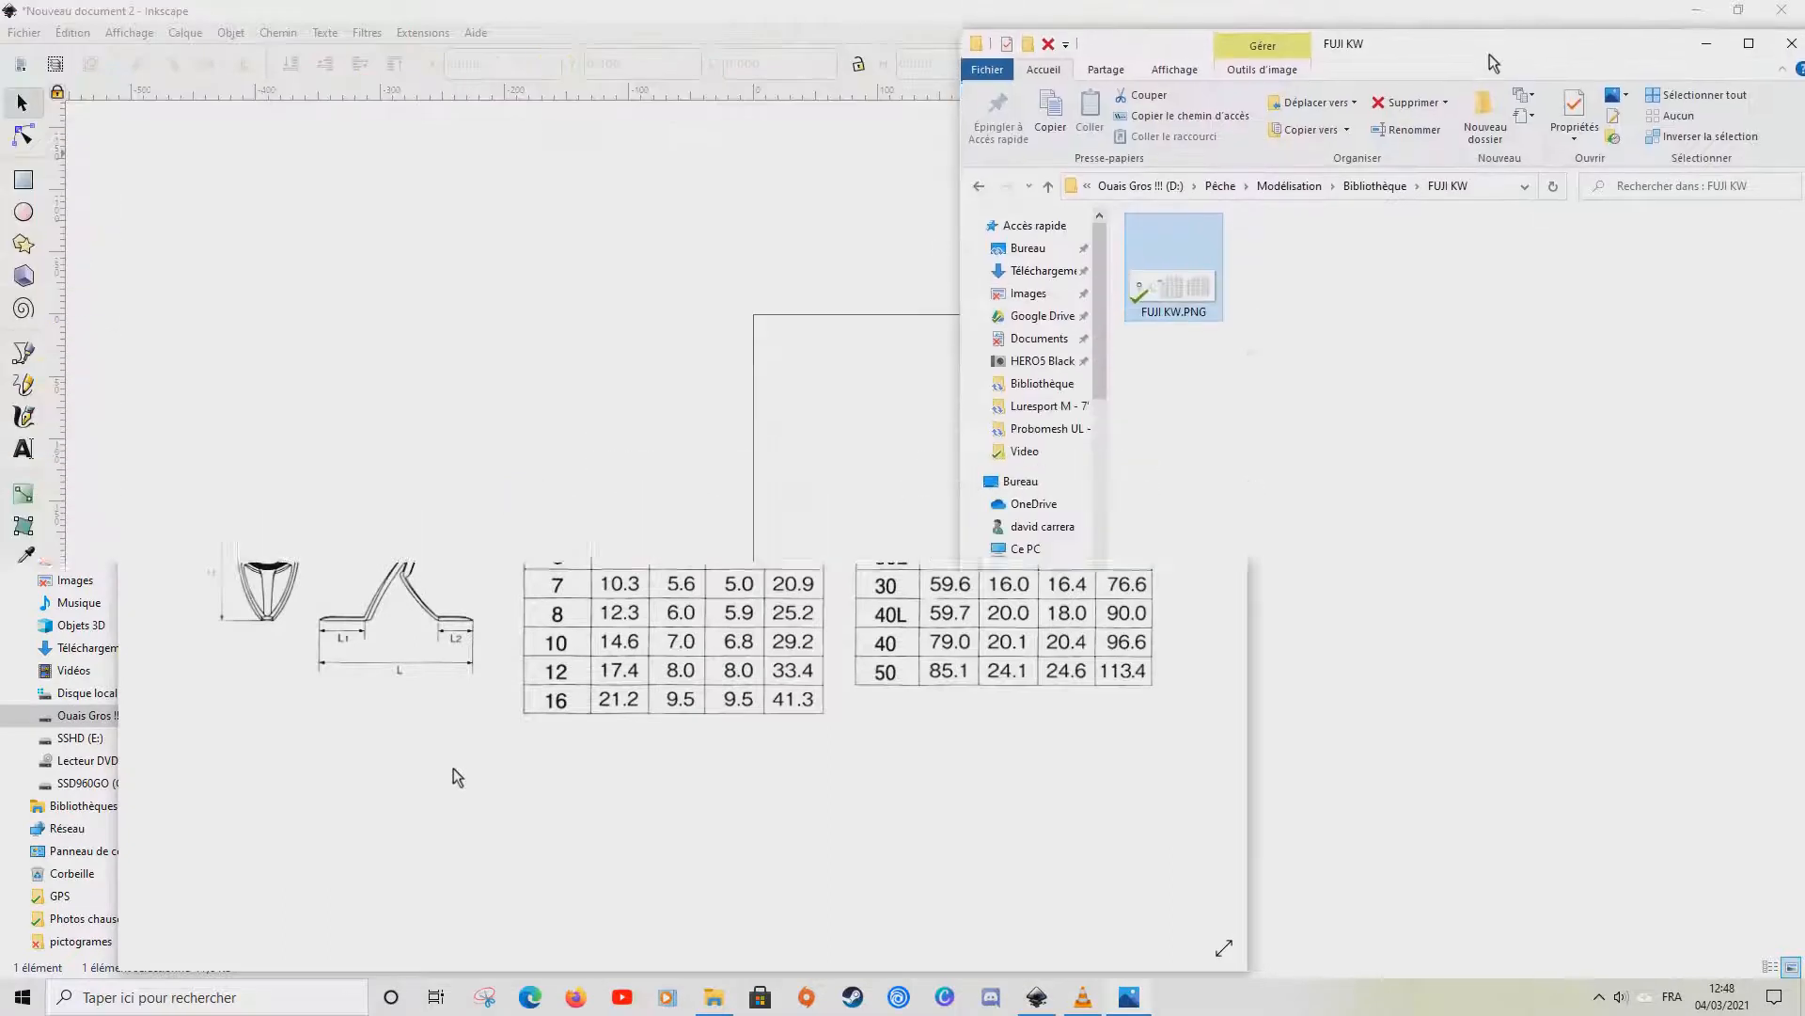
- Import FUJI KW.PNG into the new blank Inkscape drawing as an embedded image
left_click_drag(1489, 55, 1658, 76)
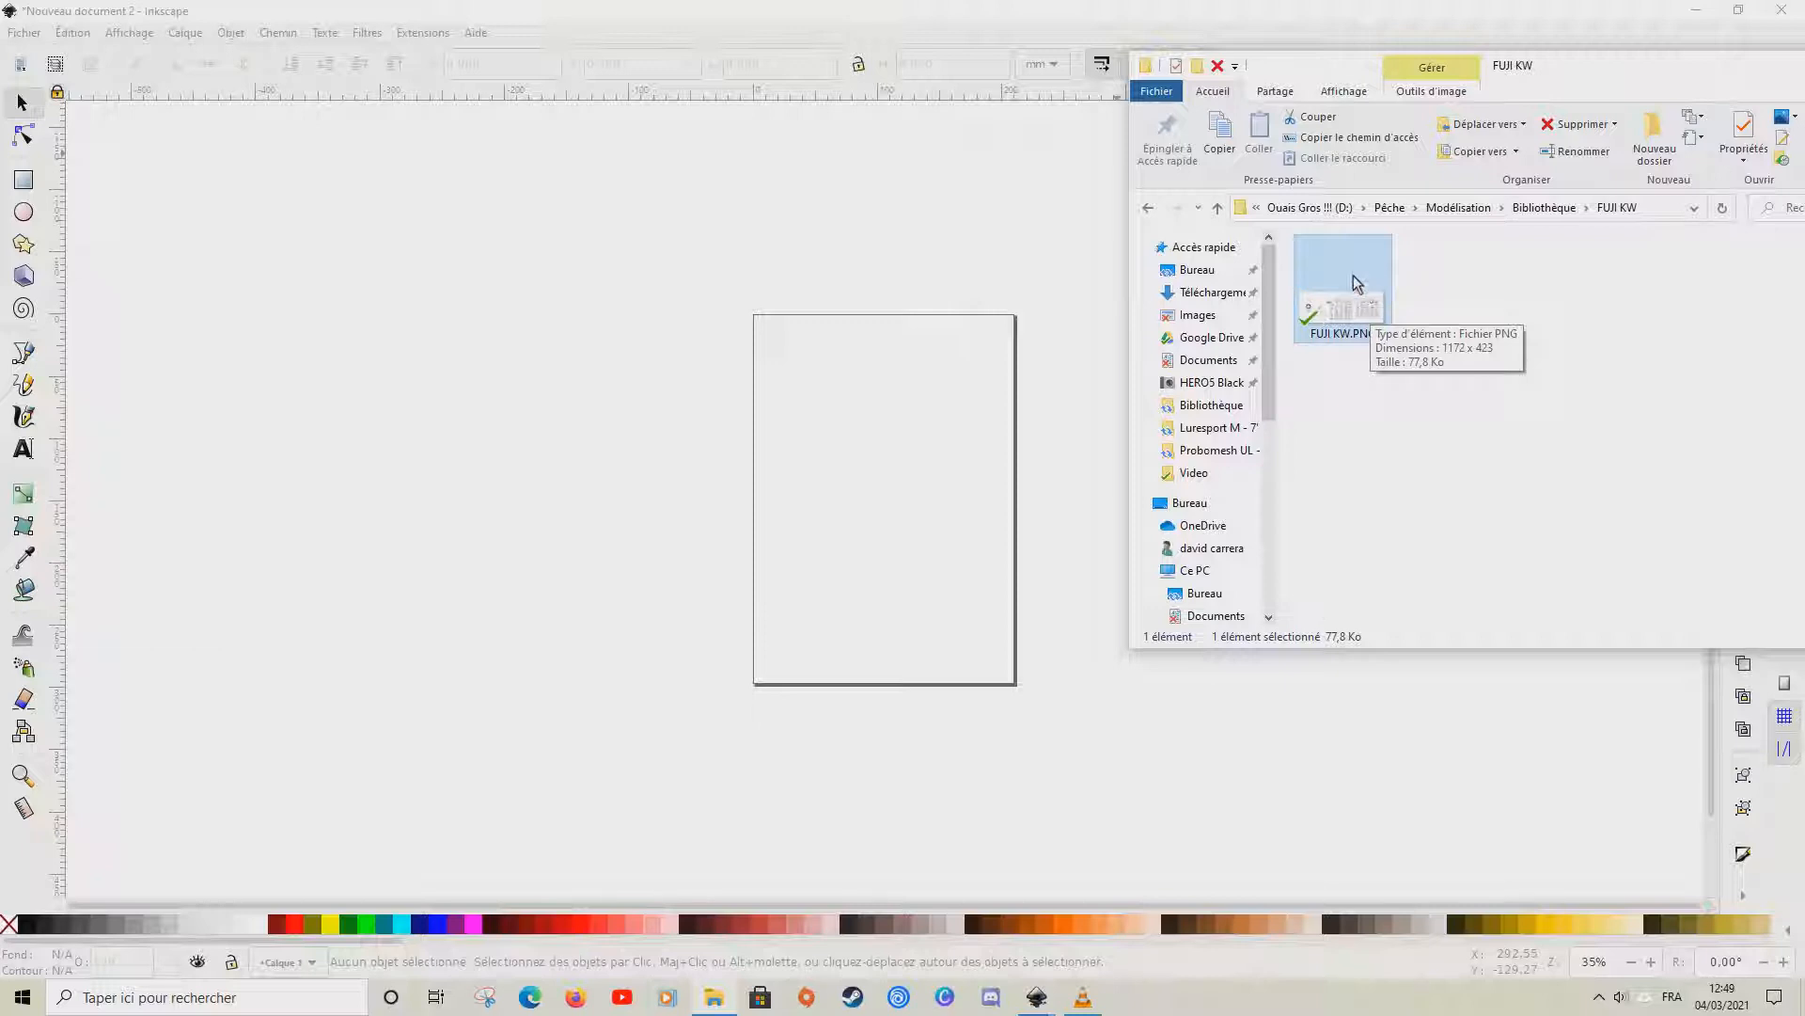
left_click_drag(1356, 273, 806, 381)
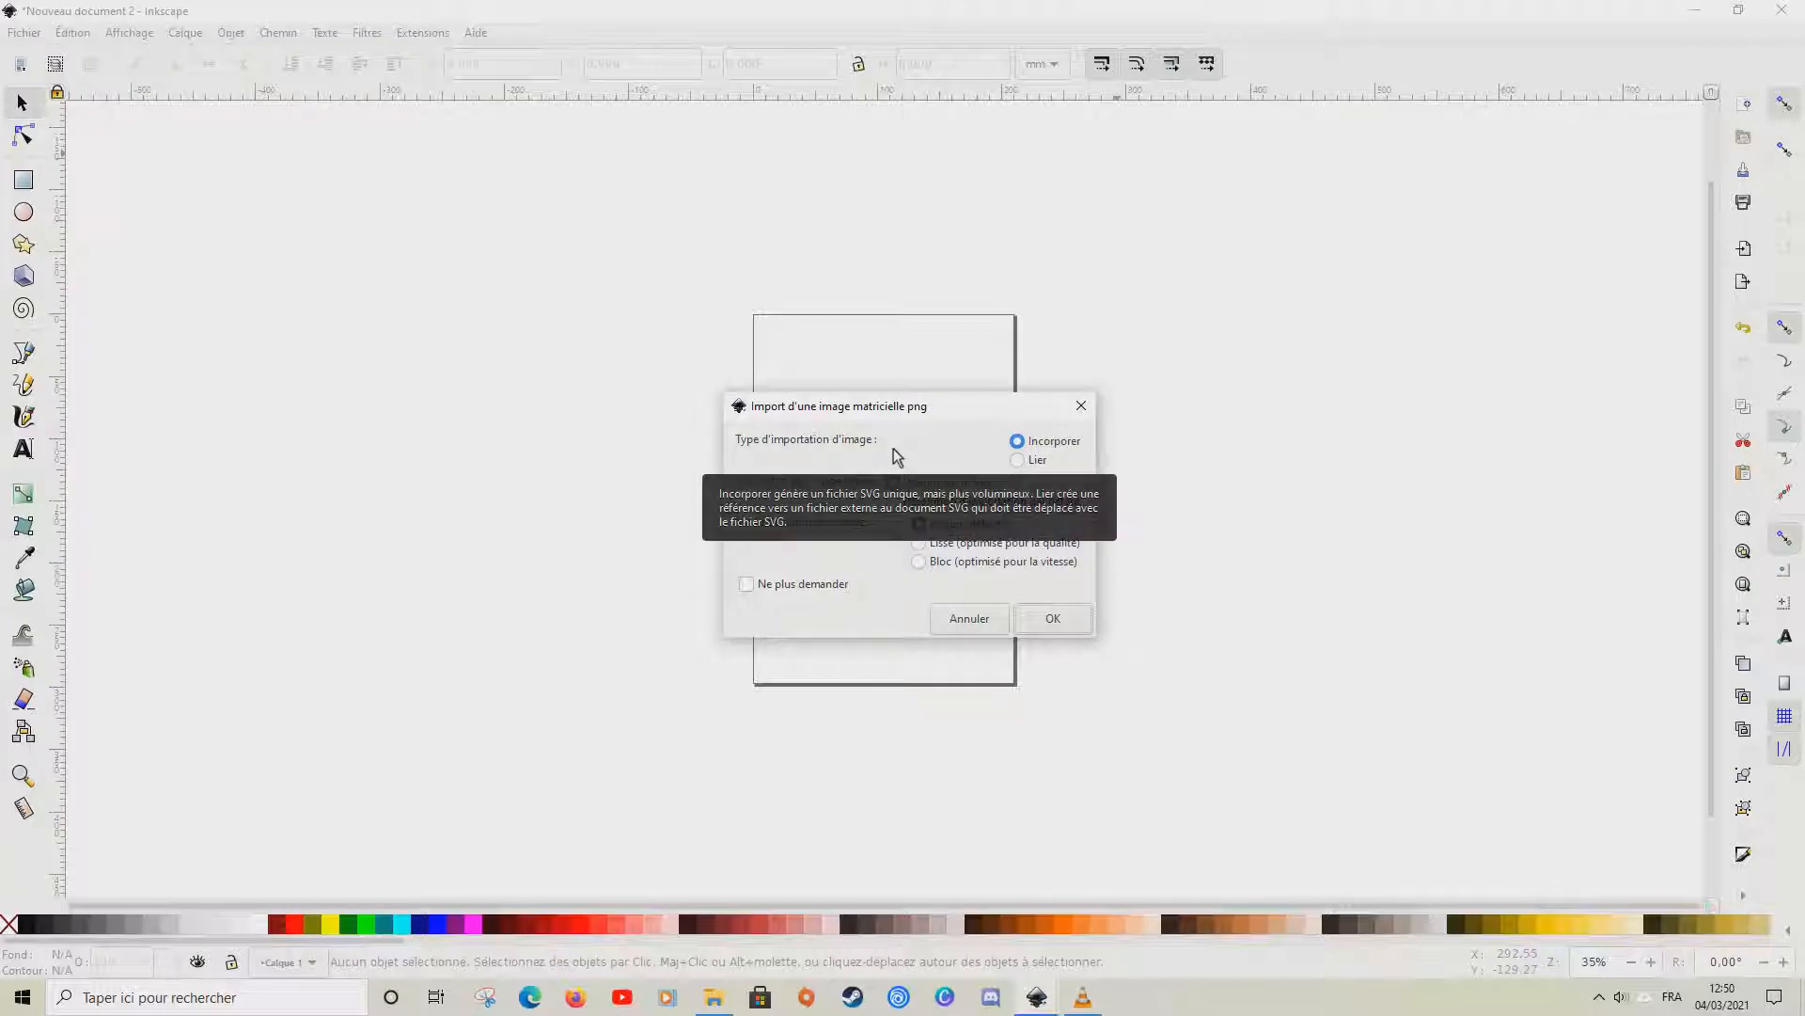
left_click(1066, 620)
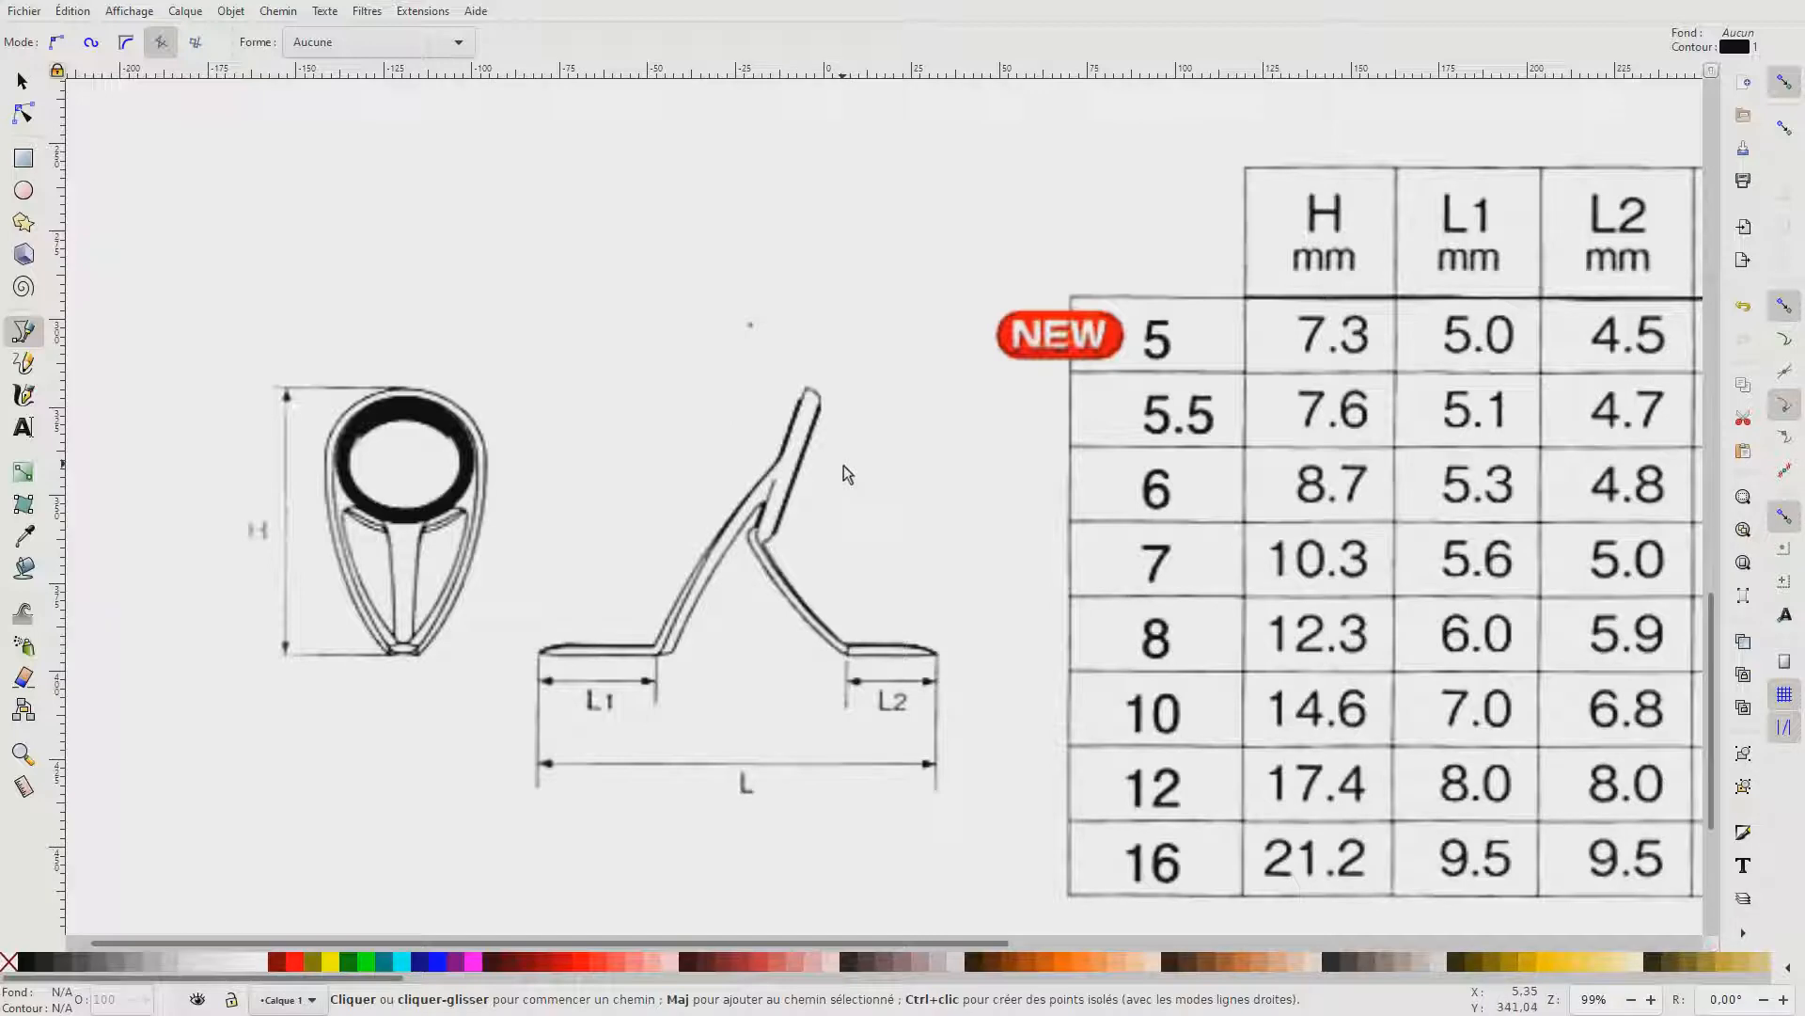
- Set the Pen tool to create straight-line segments for tracing the guide's side view in the reference image
scroll(854, 531, "up", 2)
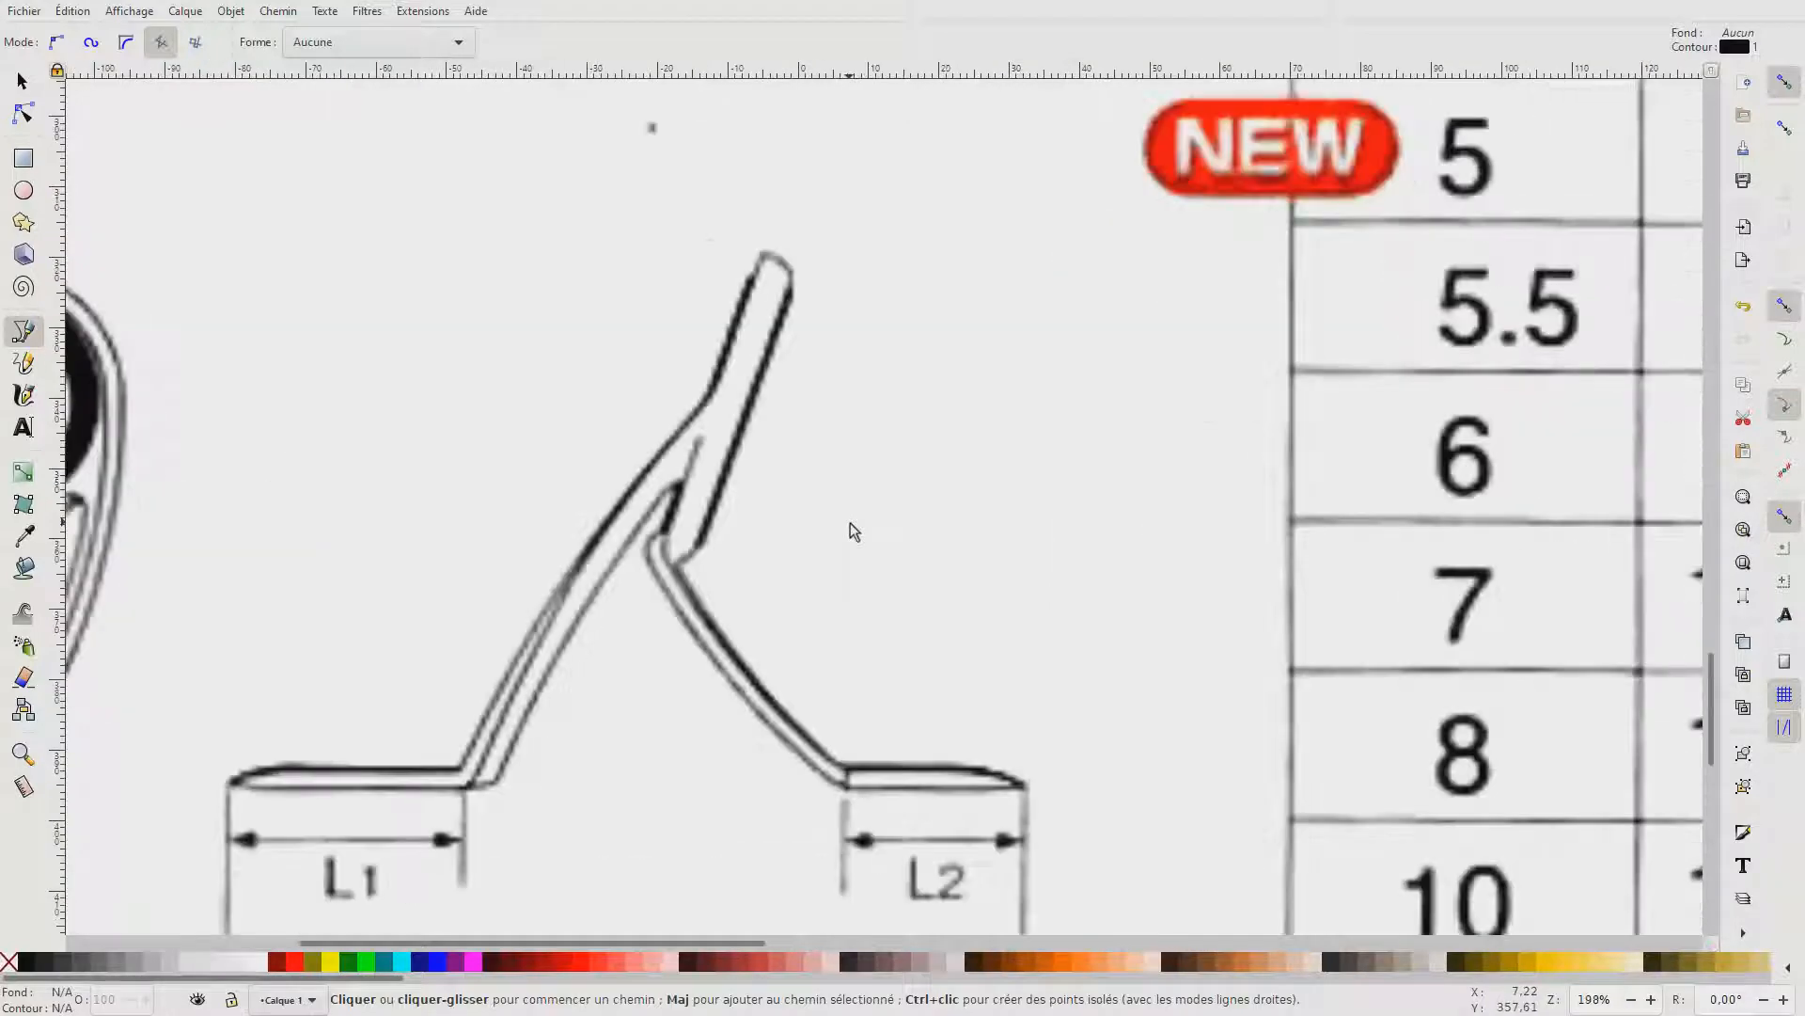
scroll(733, 561, "down", 2)
scroll(732, 561, "down", 2)
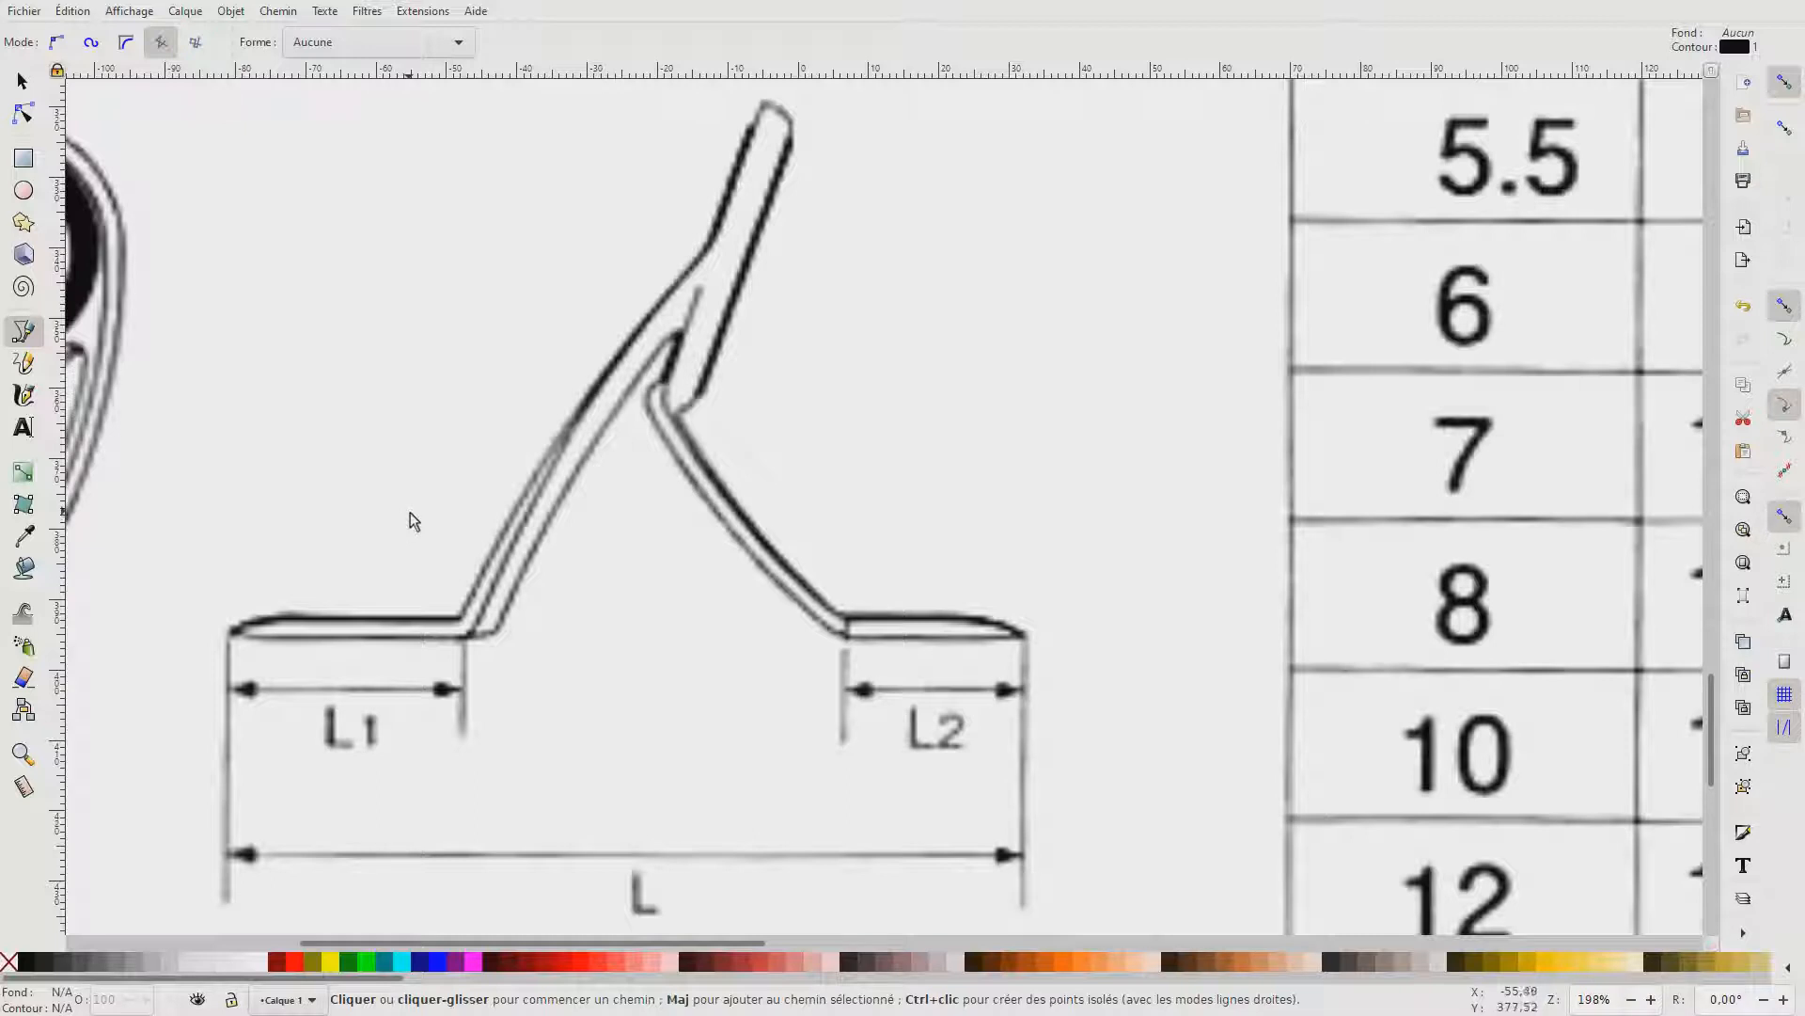
scroll(408, 520, "up", 1)
scroll(446, 506, "up", 4)
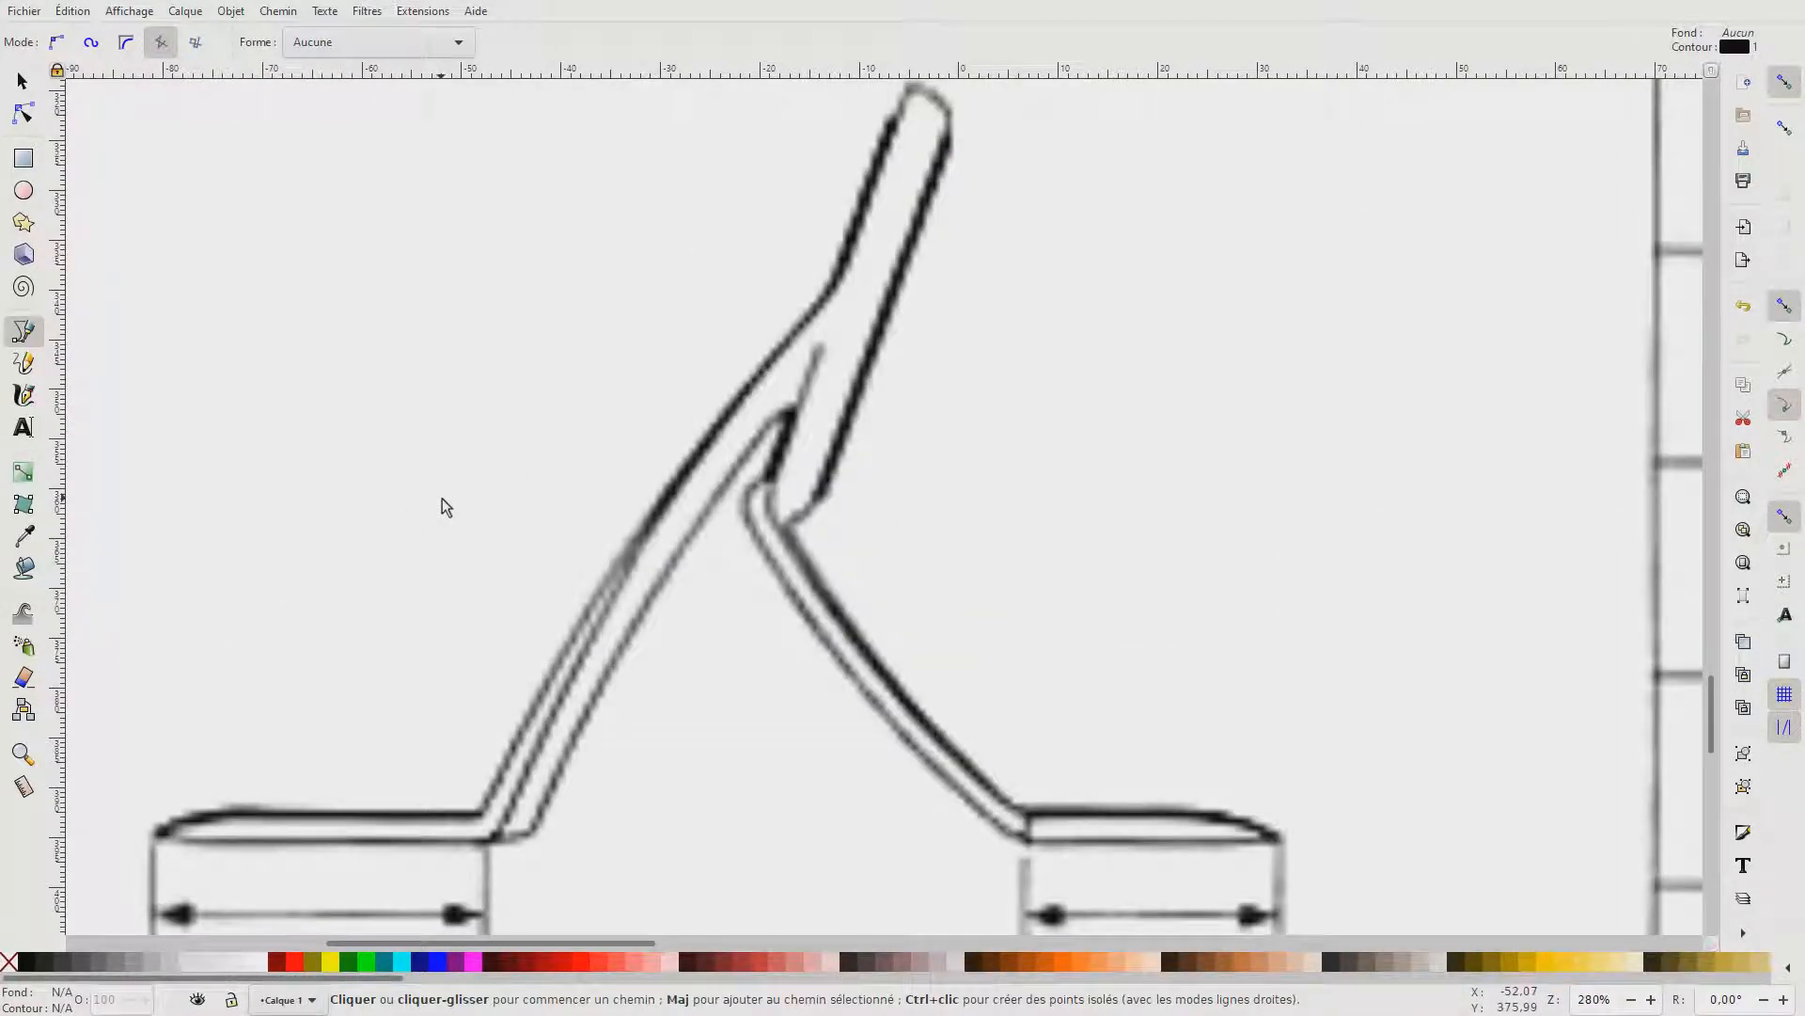
scroll(445, 507, "up", 2)
scroll(445, 507, "down", 2)
left_click(54, 44)
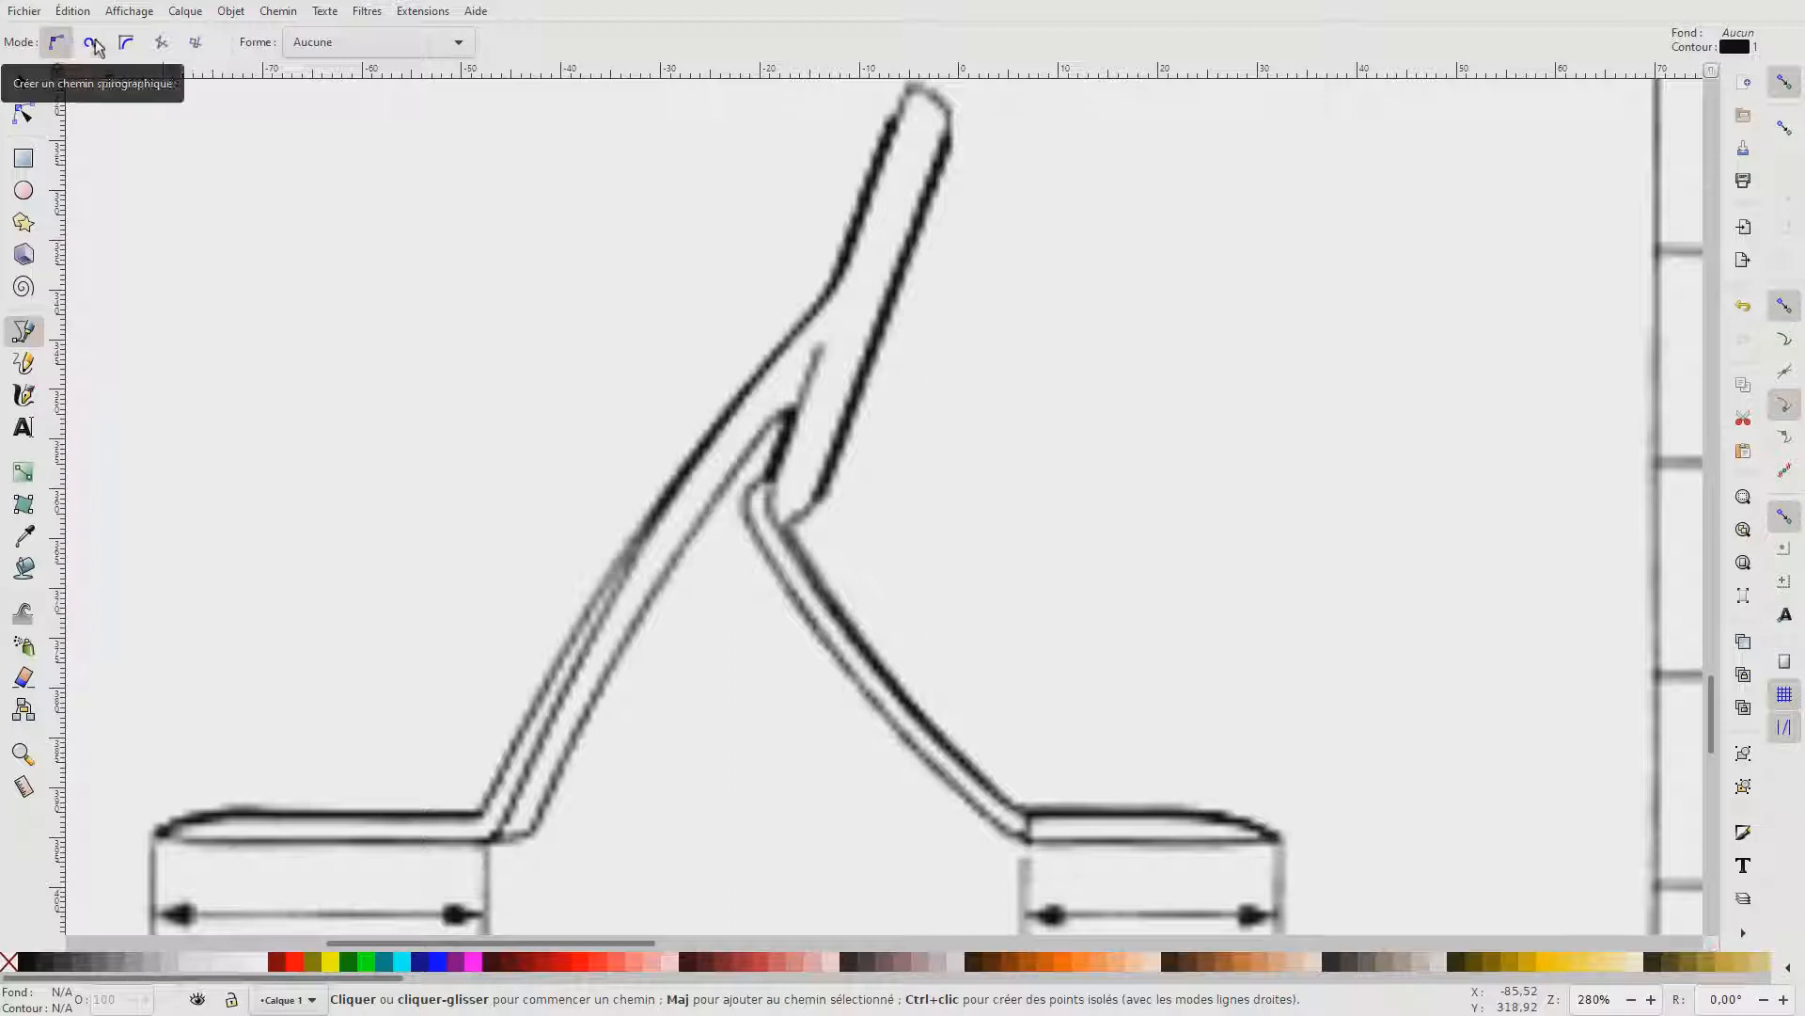
left_click(165, 44)
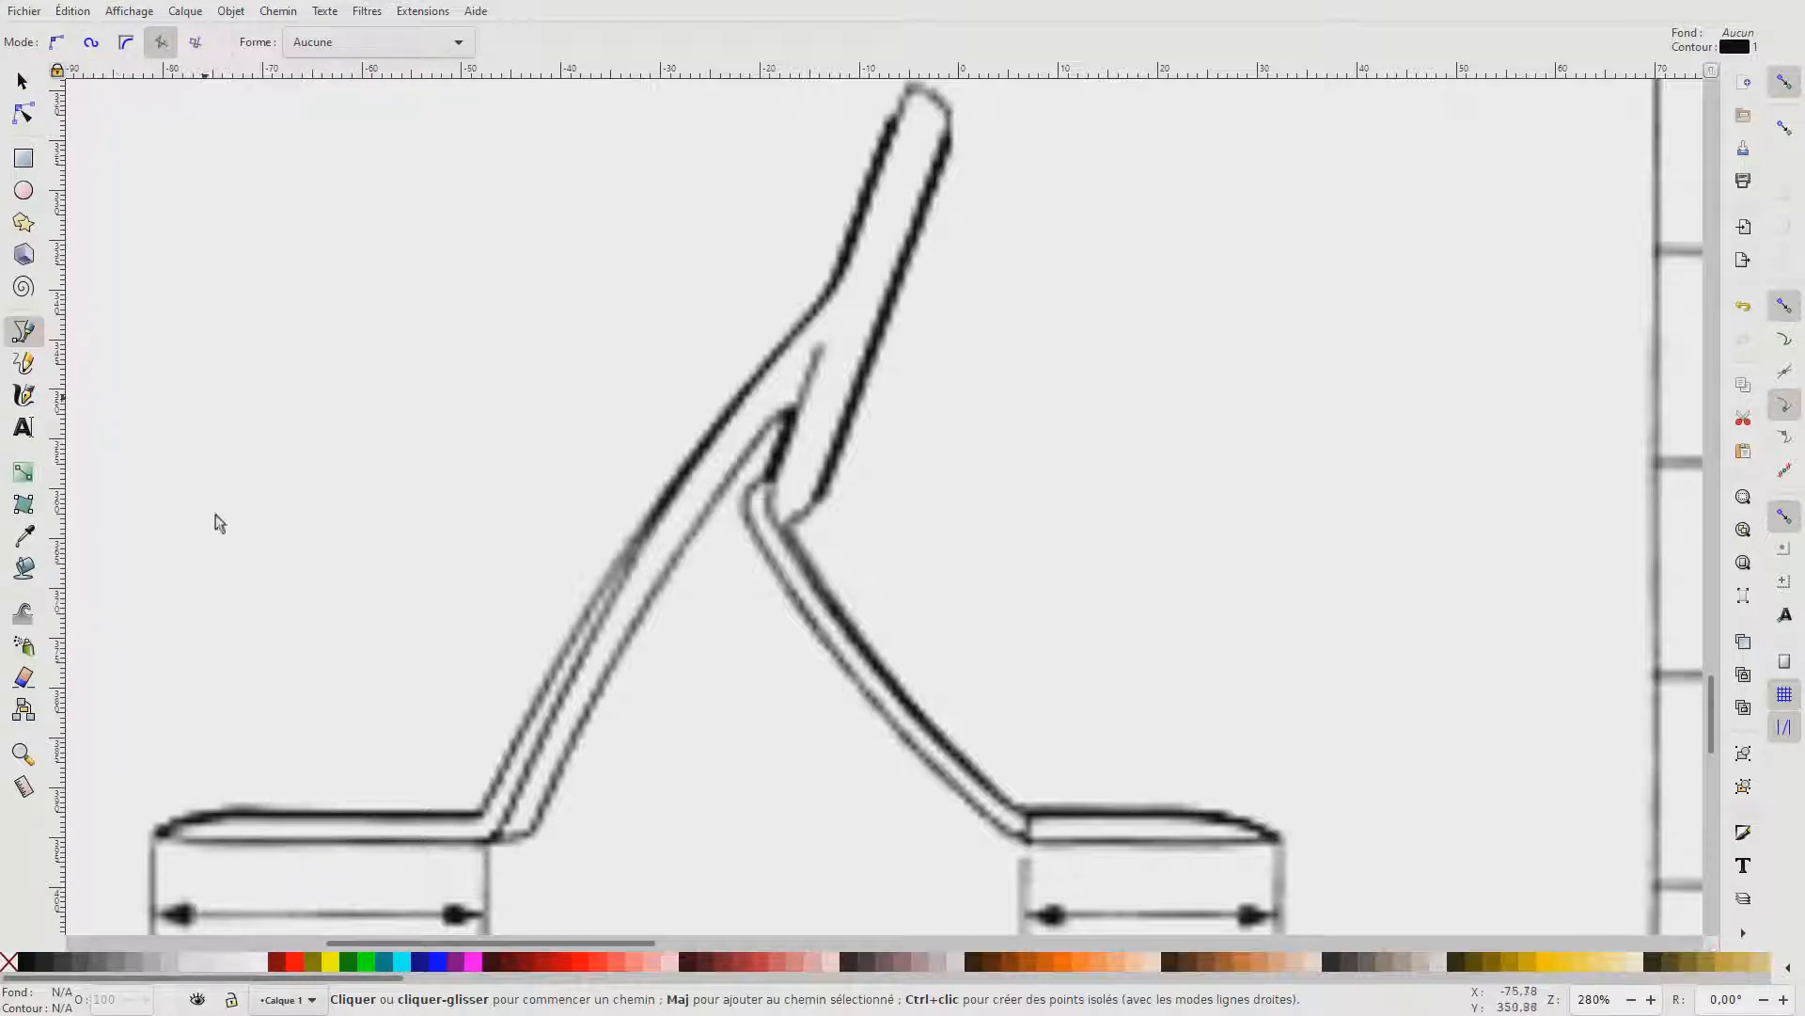
- Trace the guide's side view as one closed straight-segment path, starting and ending at the tip of the L1 foot
left_click(155, 835)
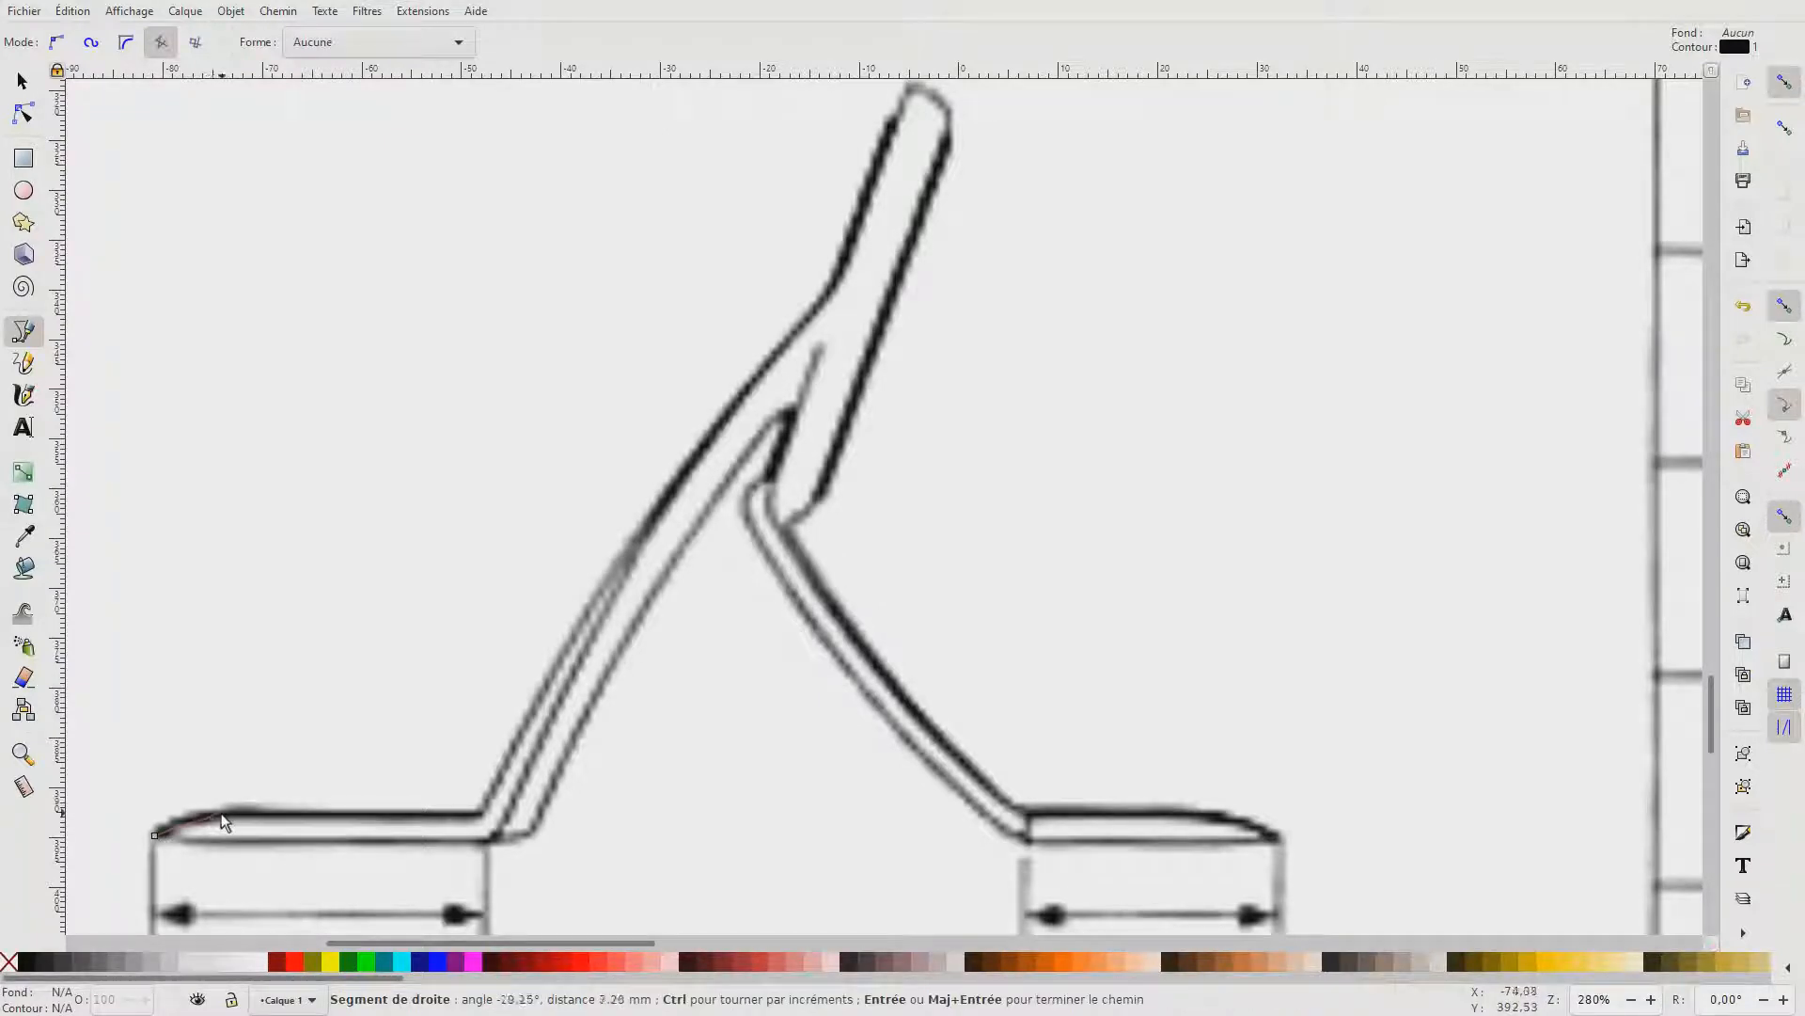
left_click(175, 824)
left_click(195, 819)
left_click(295, 817)
left_click(480, 814)
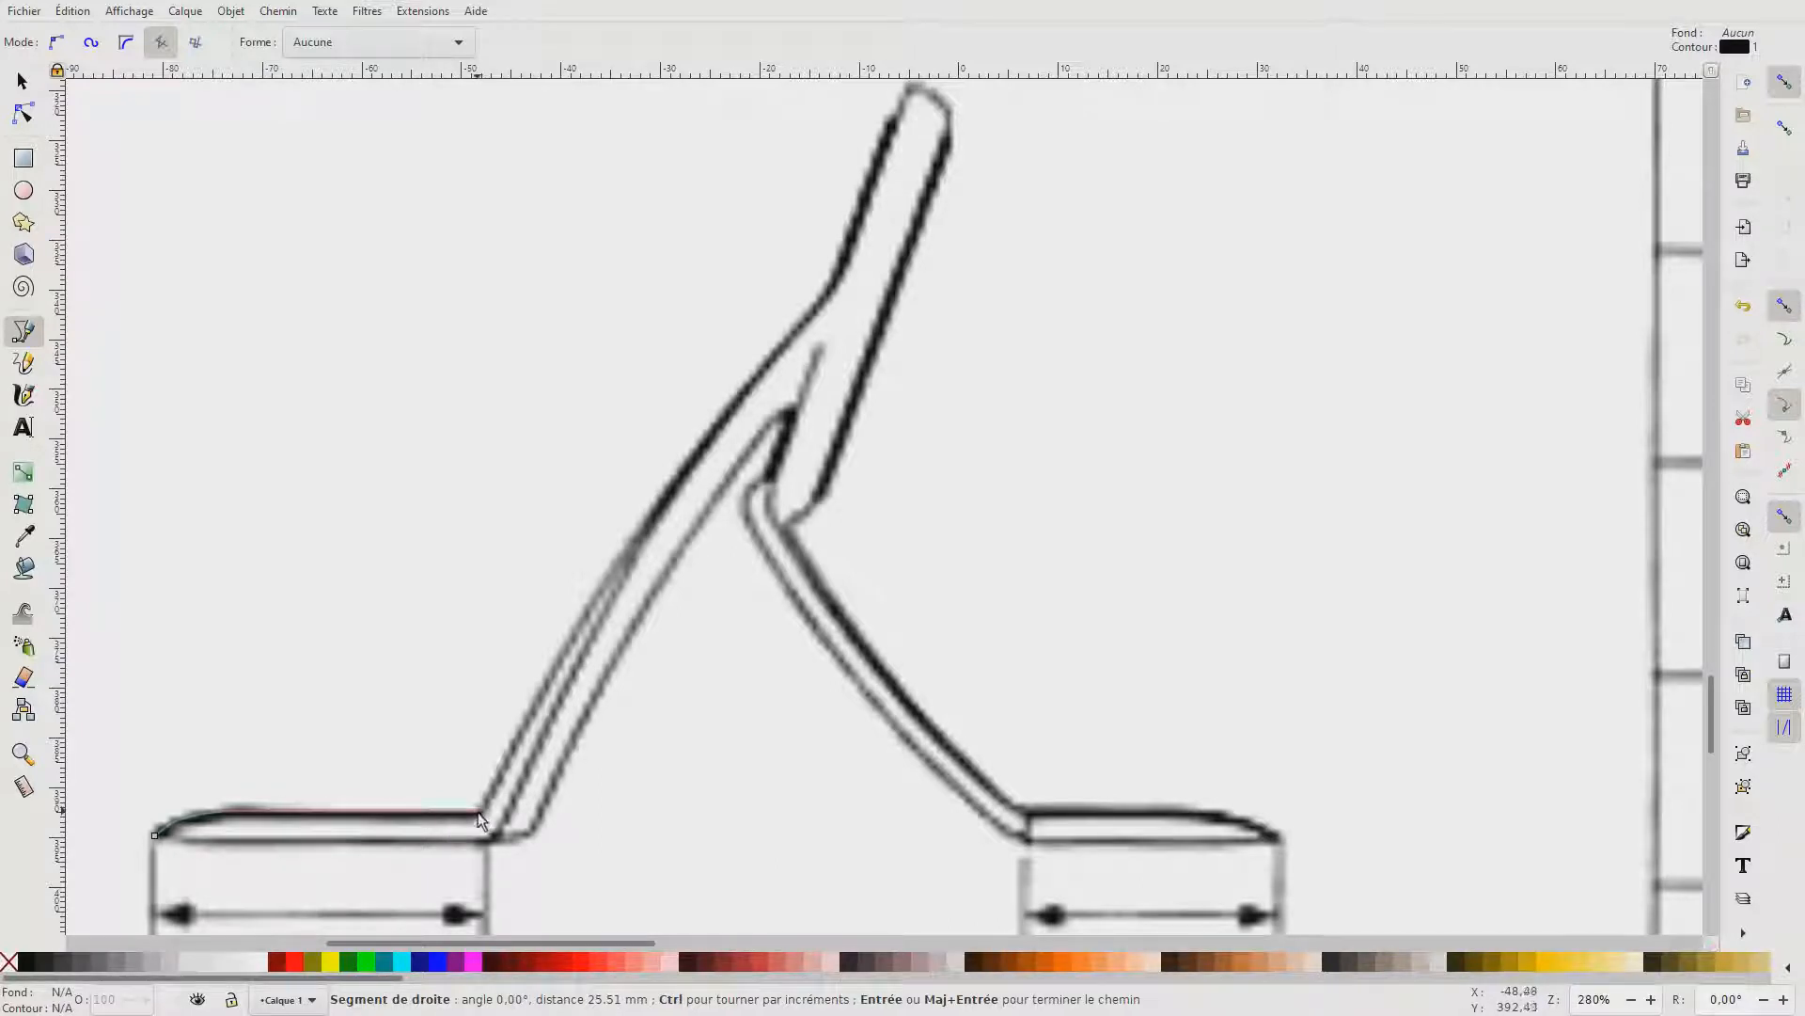
left_click(520, 732)
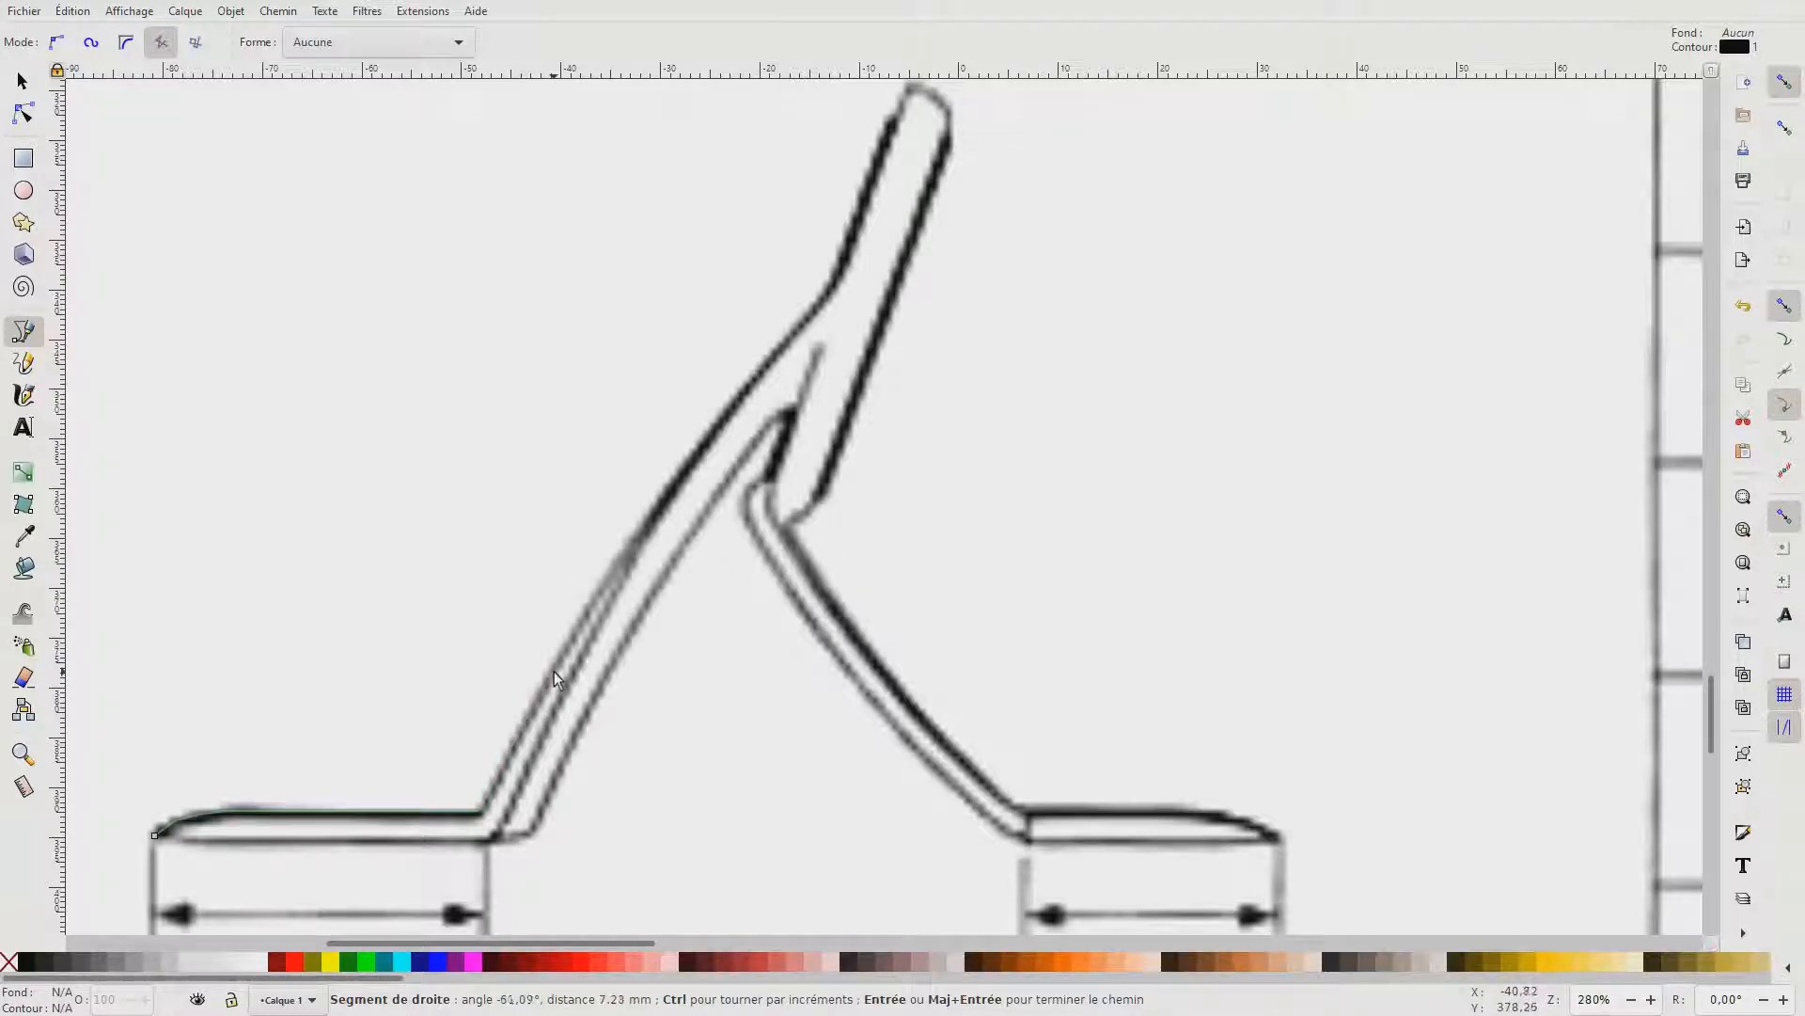
left_click(555, 671)
left_click(579, 626)
left_click(603, 590)
left_click(666, 491)
left_click(824, 302)
left_click(944, 109)
left_click(951, 143)
left_click(823, 497)
left_click(788, 526)
left_click(857, 631)
left_click(934, 723)
left_click(1022, 809)
left_click(1192, 810)
left_click(1281, 838)
left_click(1028, 840)
left_click(920, 752)
left_click(853, 675)
left_click(790, 590)
left_click(747, 513)
left_click(749, 488)
left_click(770, 480)
left_click(783, 424)
left_click(677, 548)
left_click(574, 746)
left_click(531, 843)
left_click(155, 834)
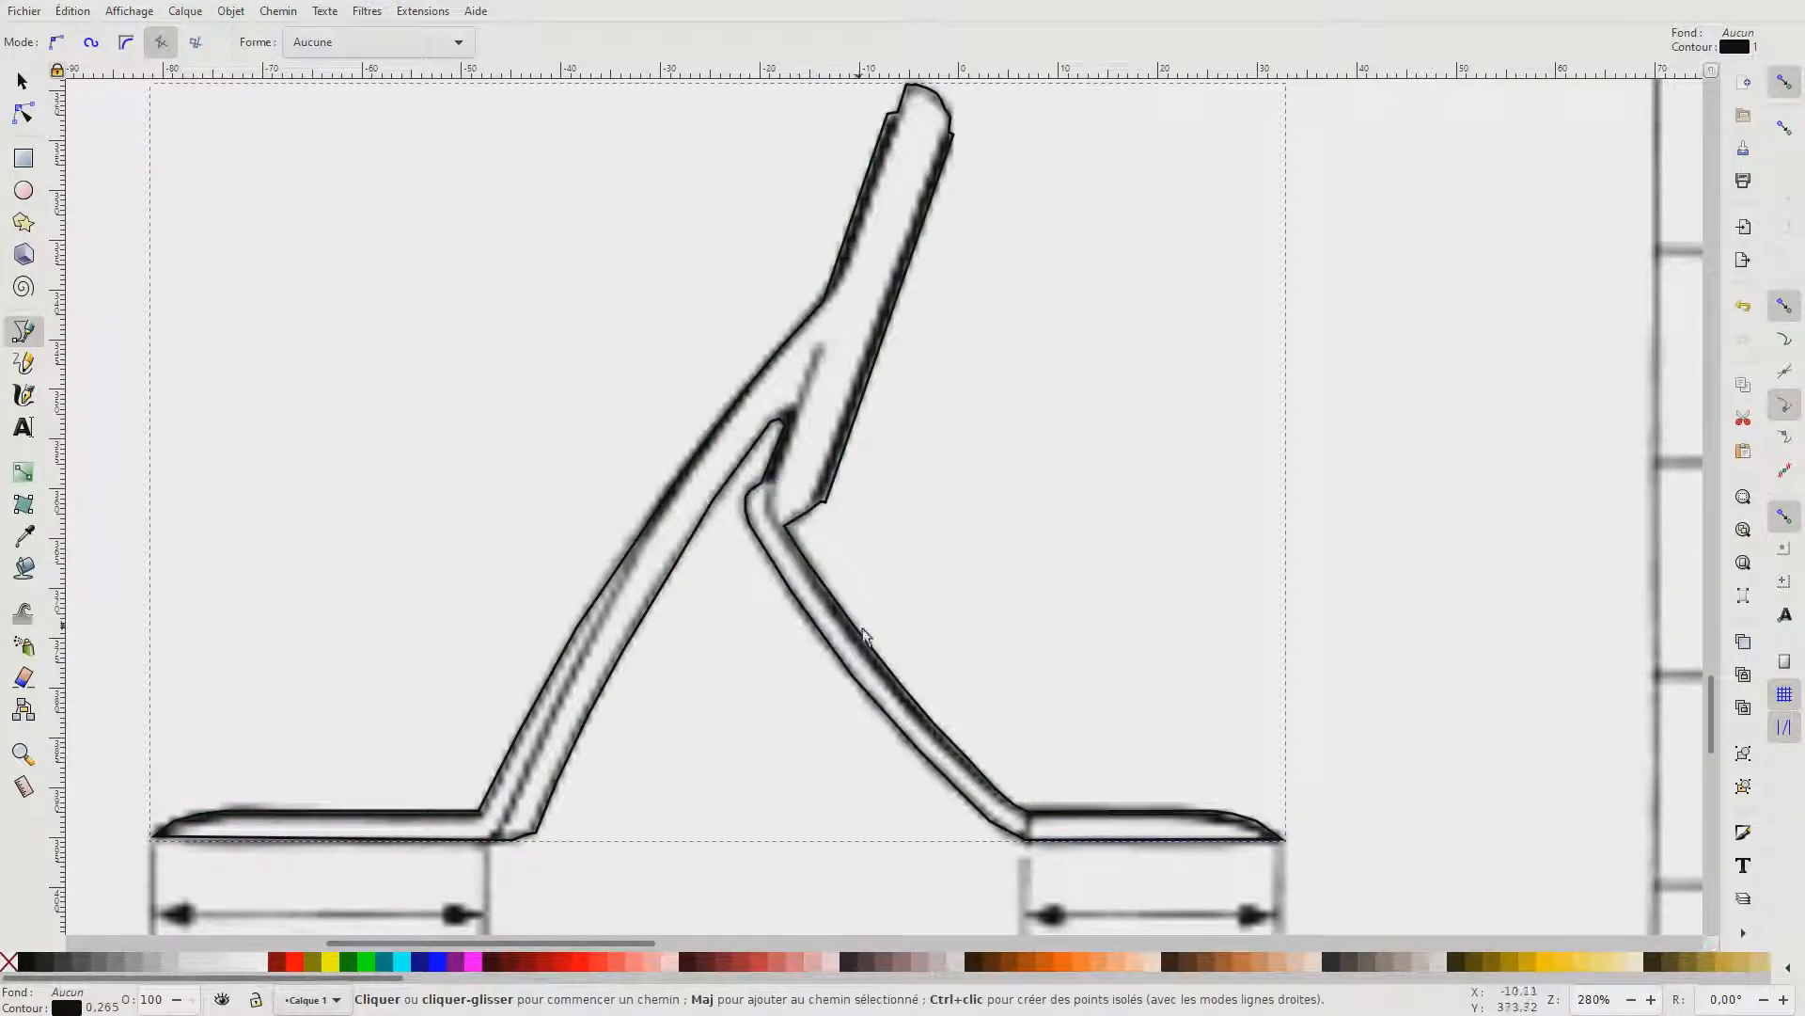
- Fill the traced guide outline with black and move it onto the page above the reference image
left_click(29, 964)
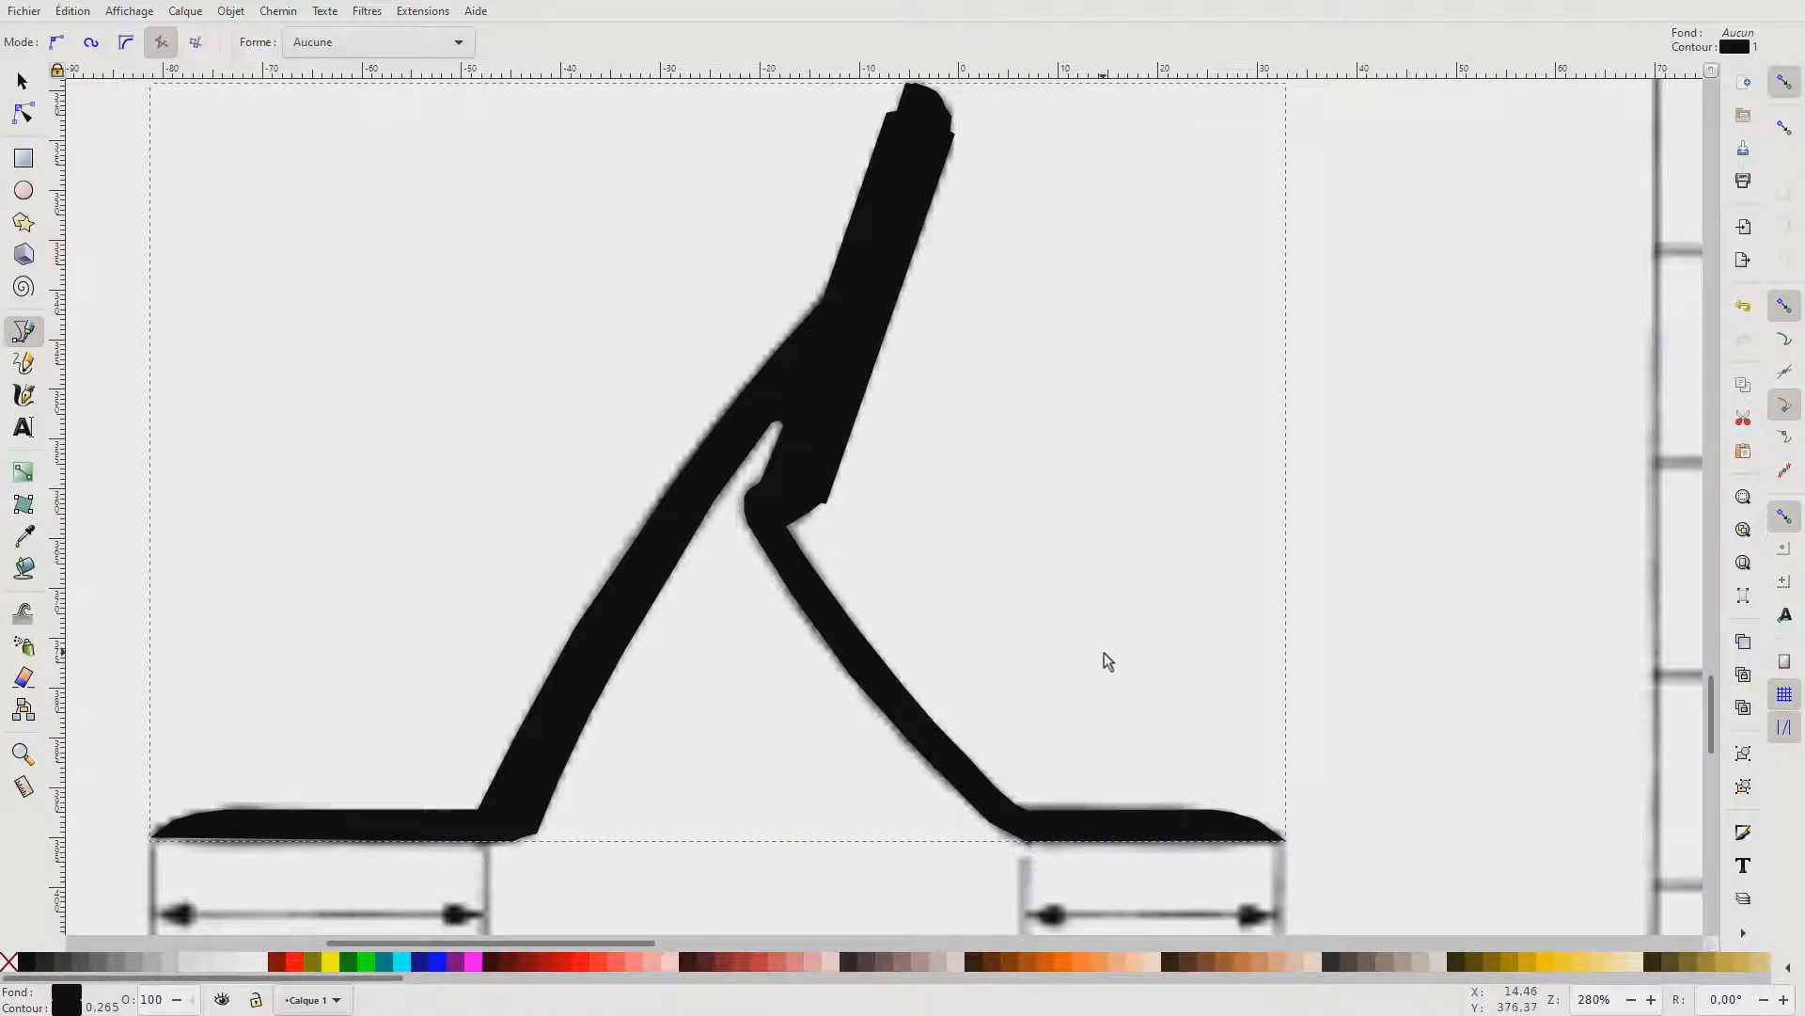
scroll(1104, 652, "up", 4)
scroll(1104, 652, "down", 5)
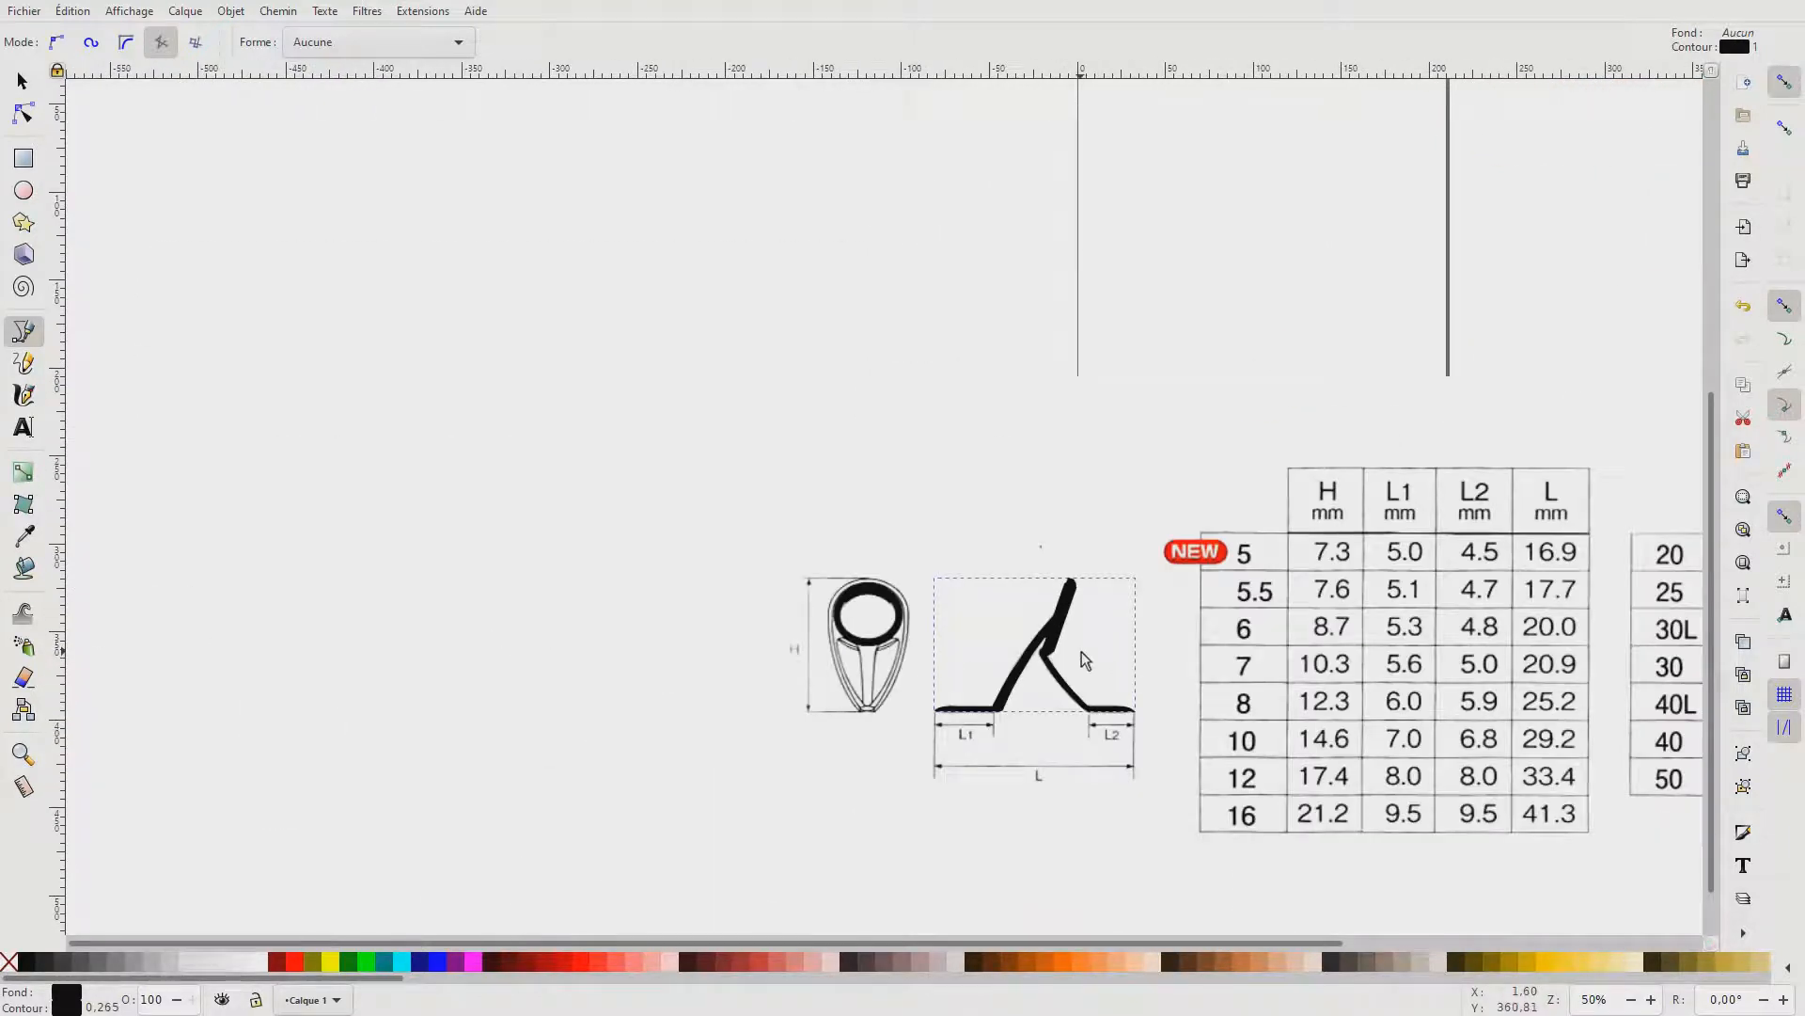
key("s")
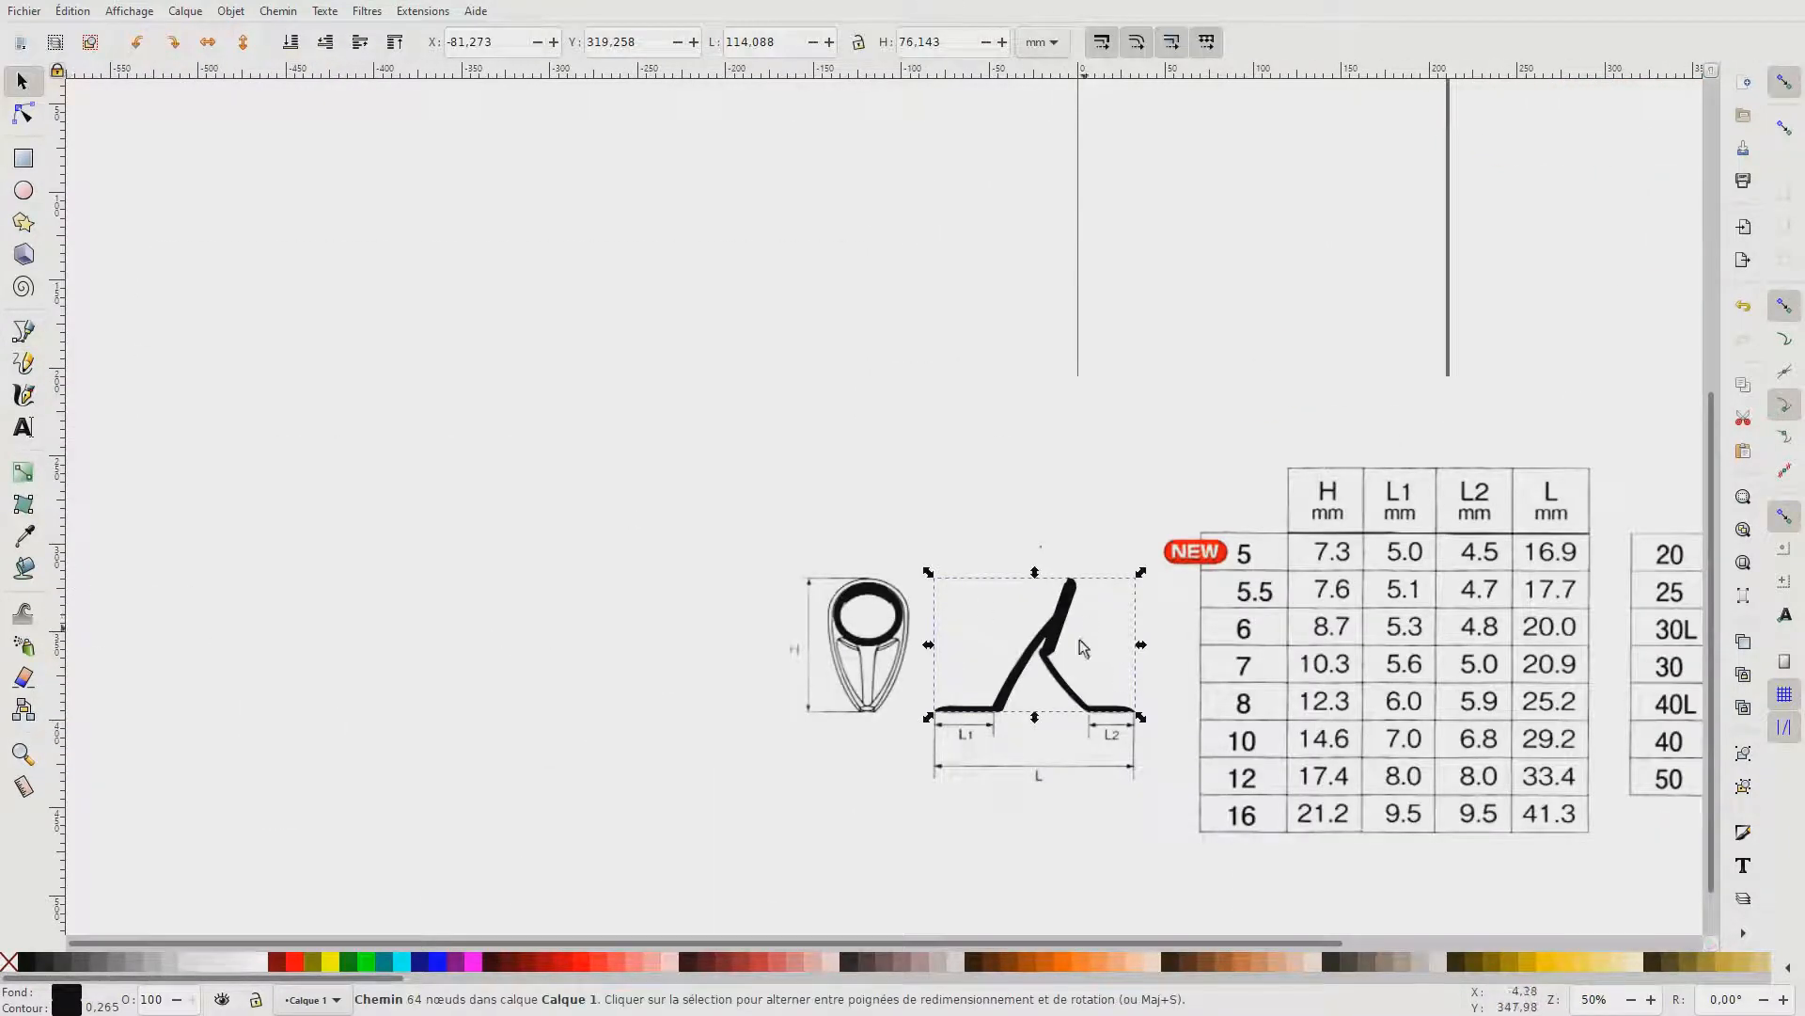
left_click_drag(1071, 611, 1135, 329)
left_click_drag(1208, 239, 1236, 244)
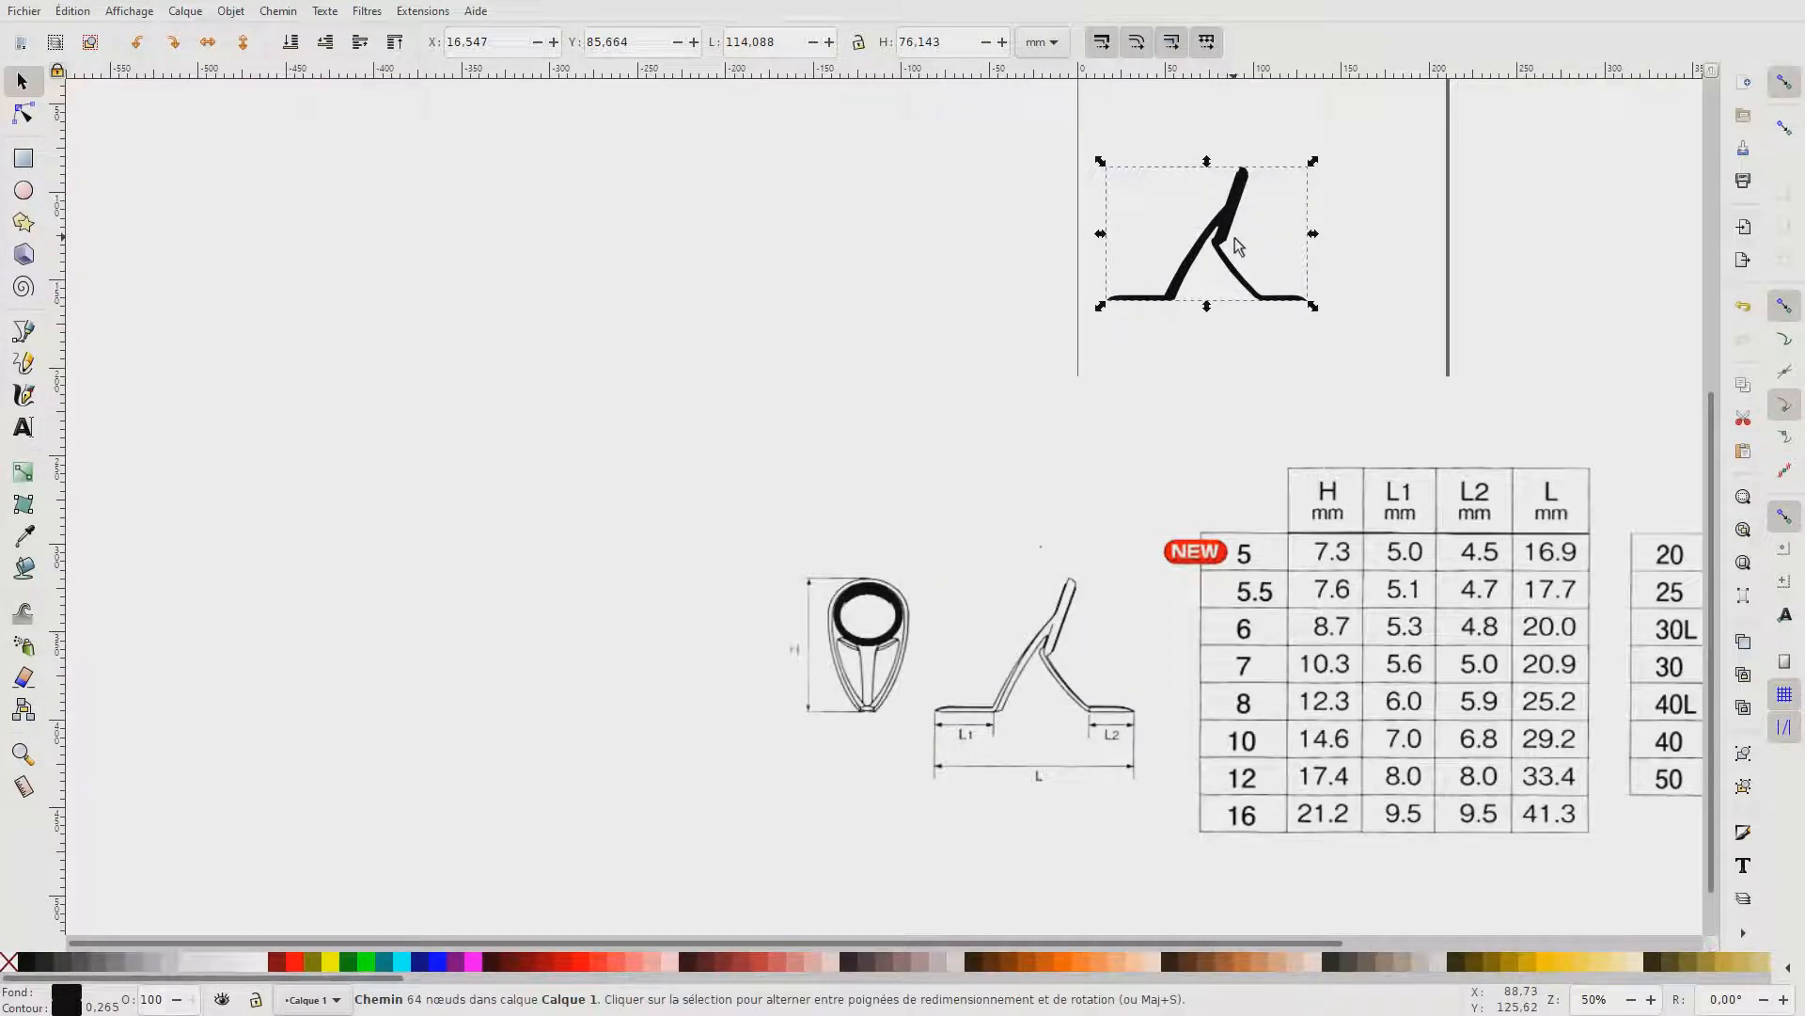
- Copy the black guide silhouette, duplicate it, and place the duplicate to the left of the page
right_click(1230, 245)
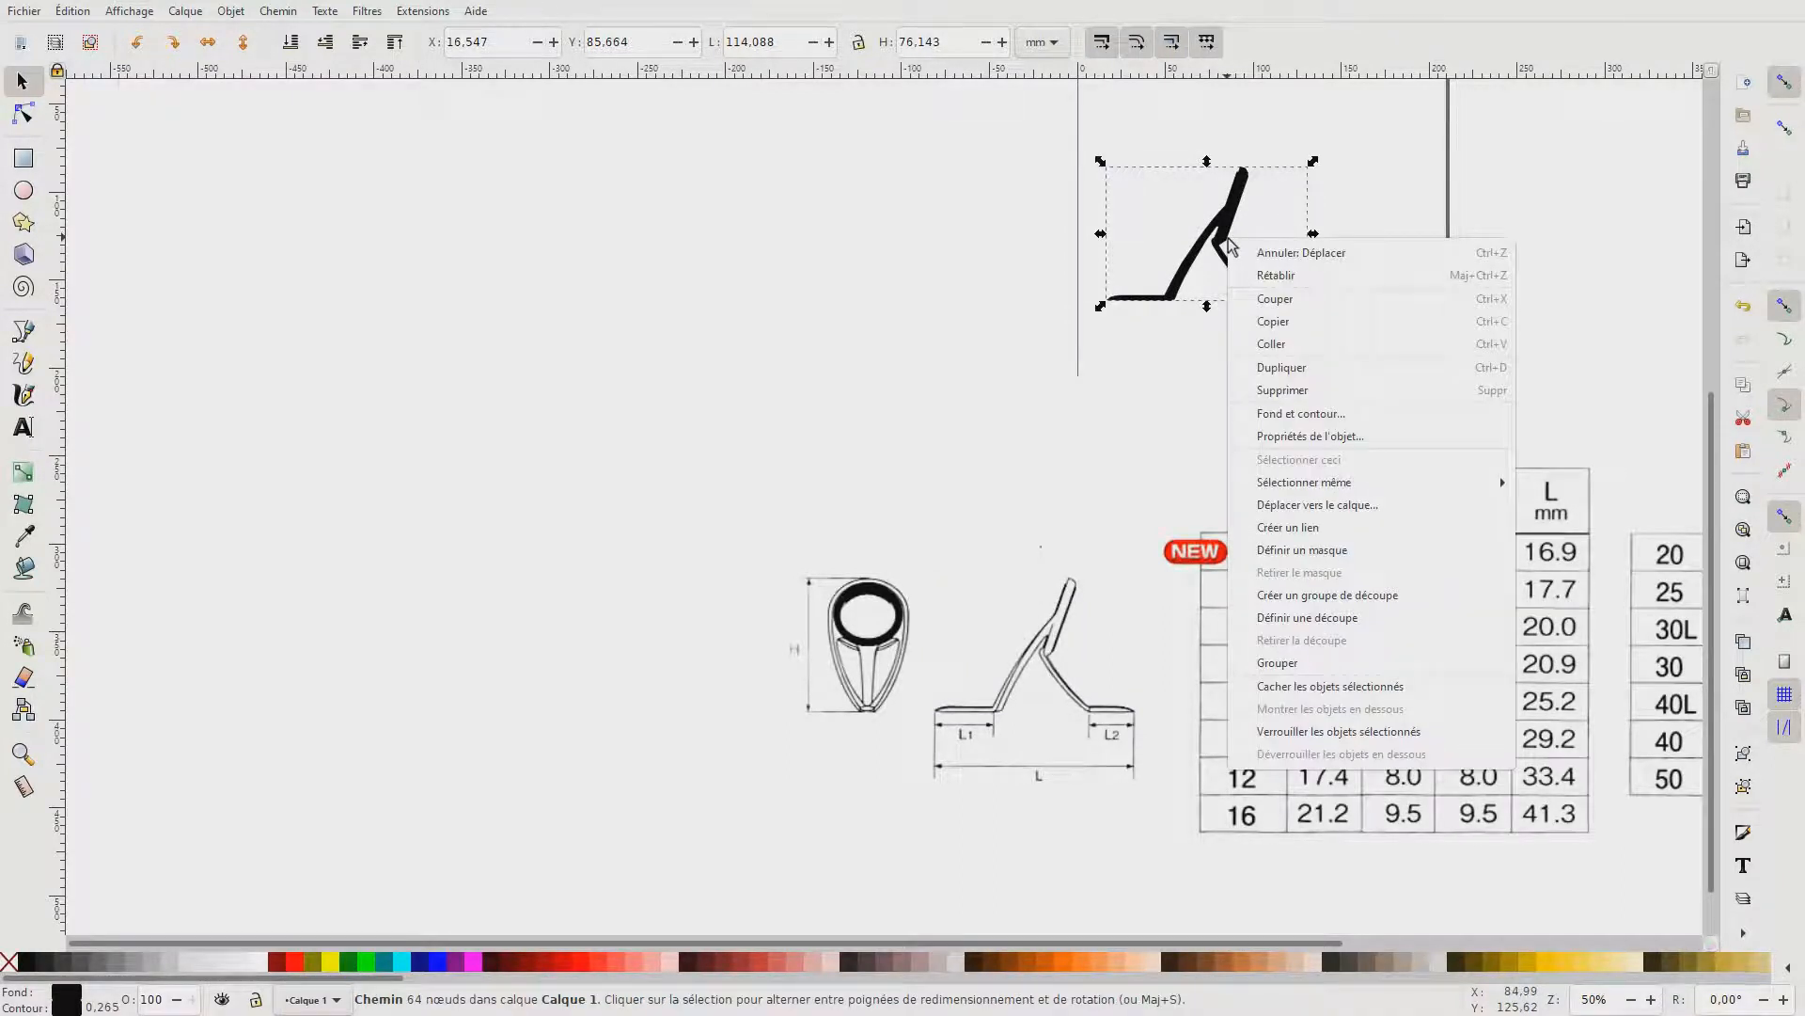
left_click(1389, 324)
right_click(1228, 245)
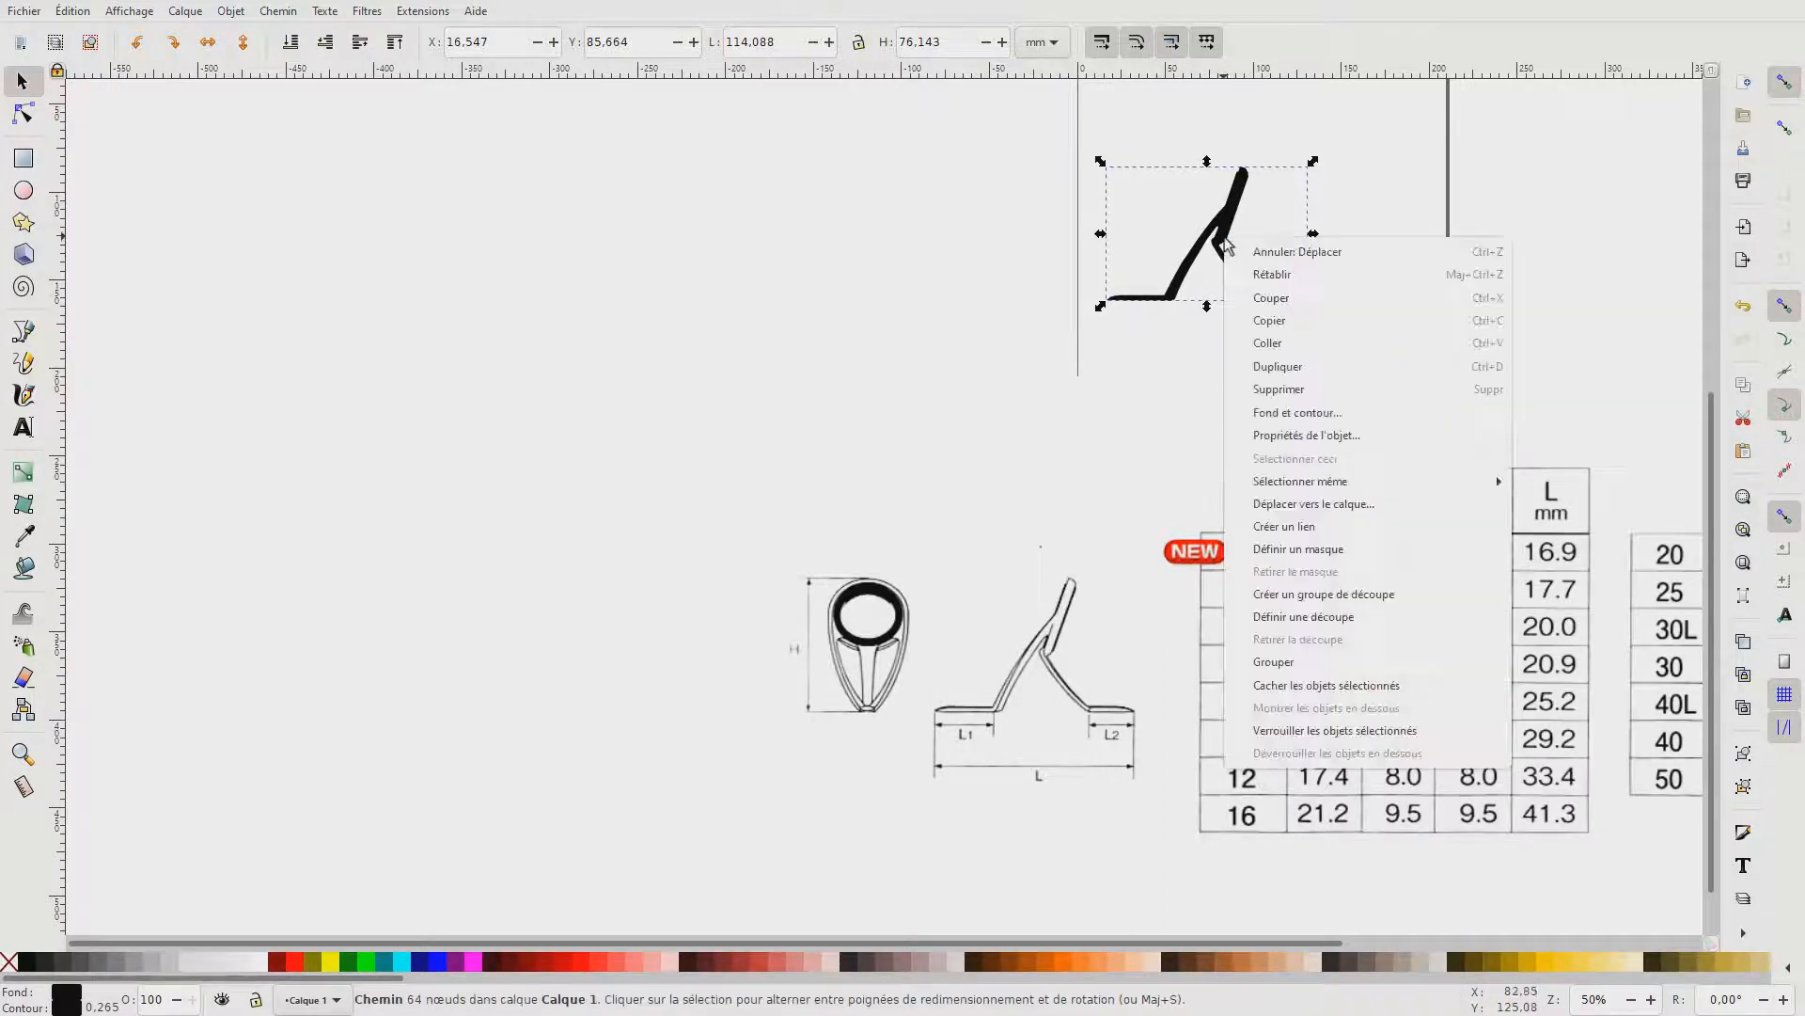
left_click(1330, 367)
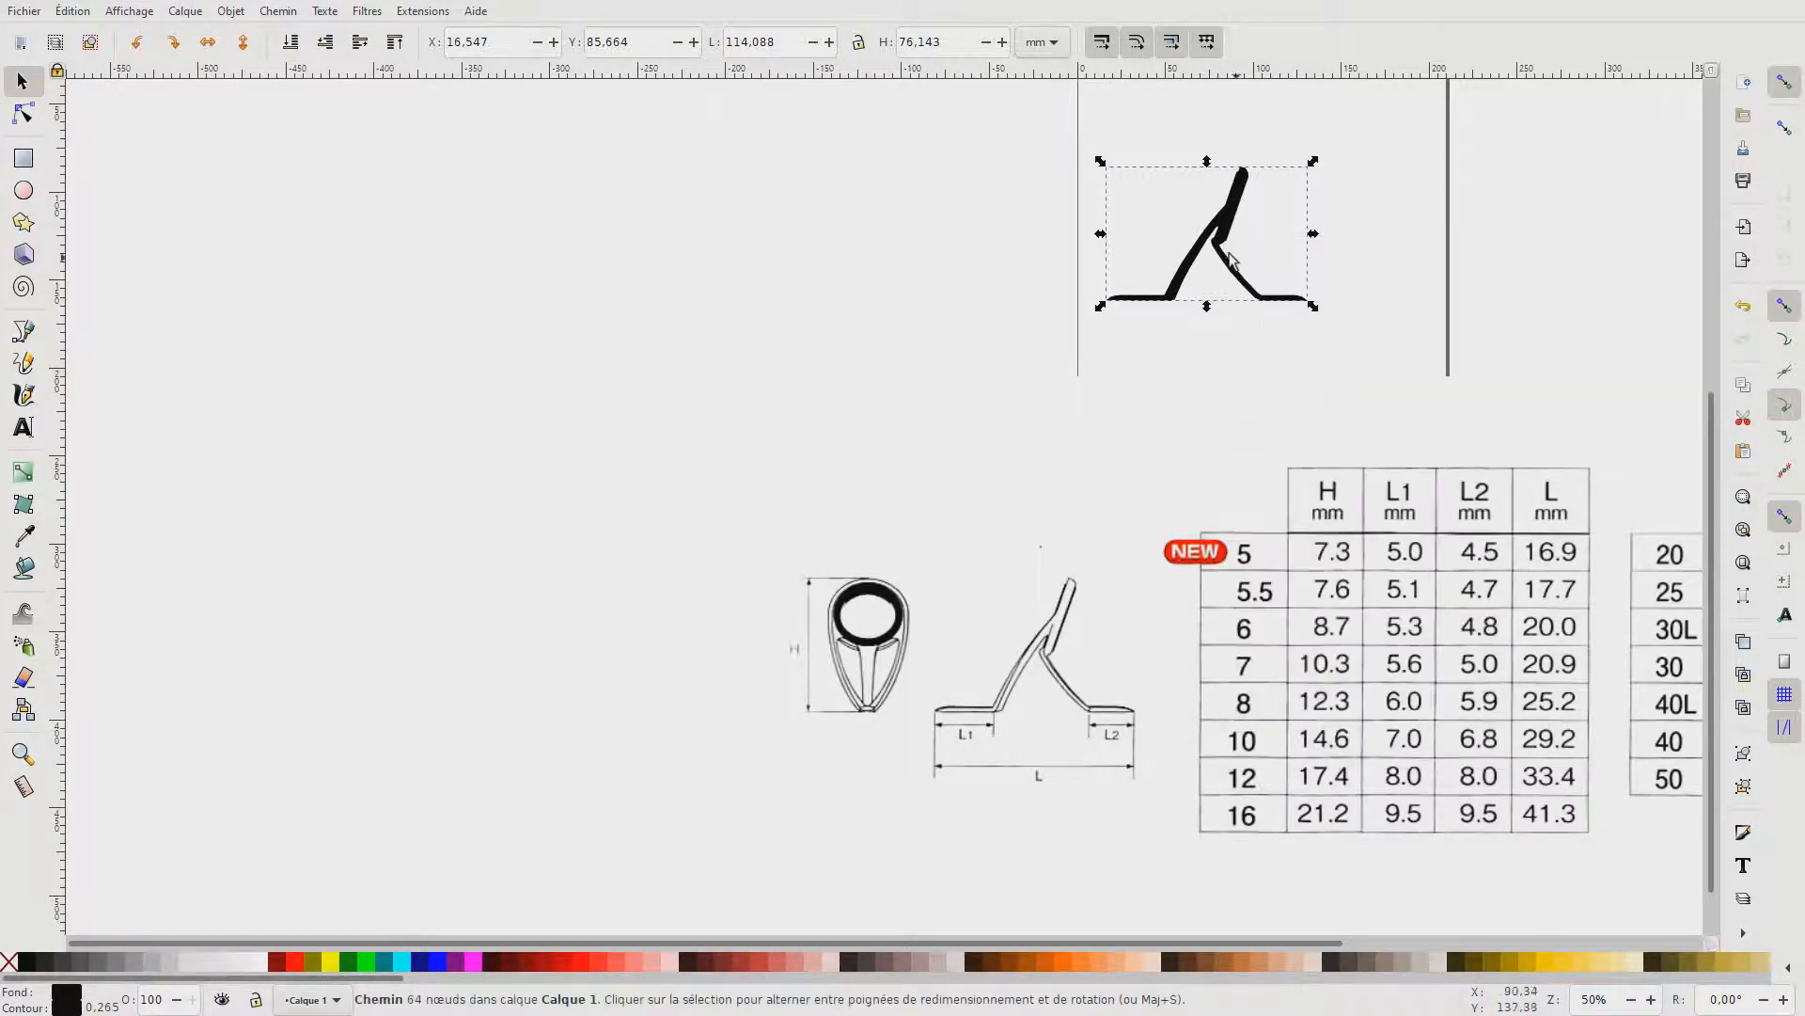
left_click_drag(1228, 254, 934, 261)
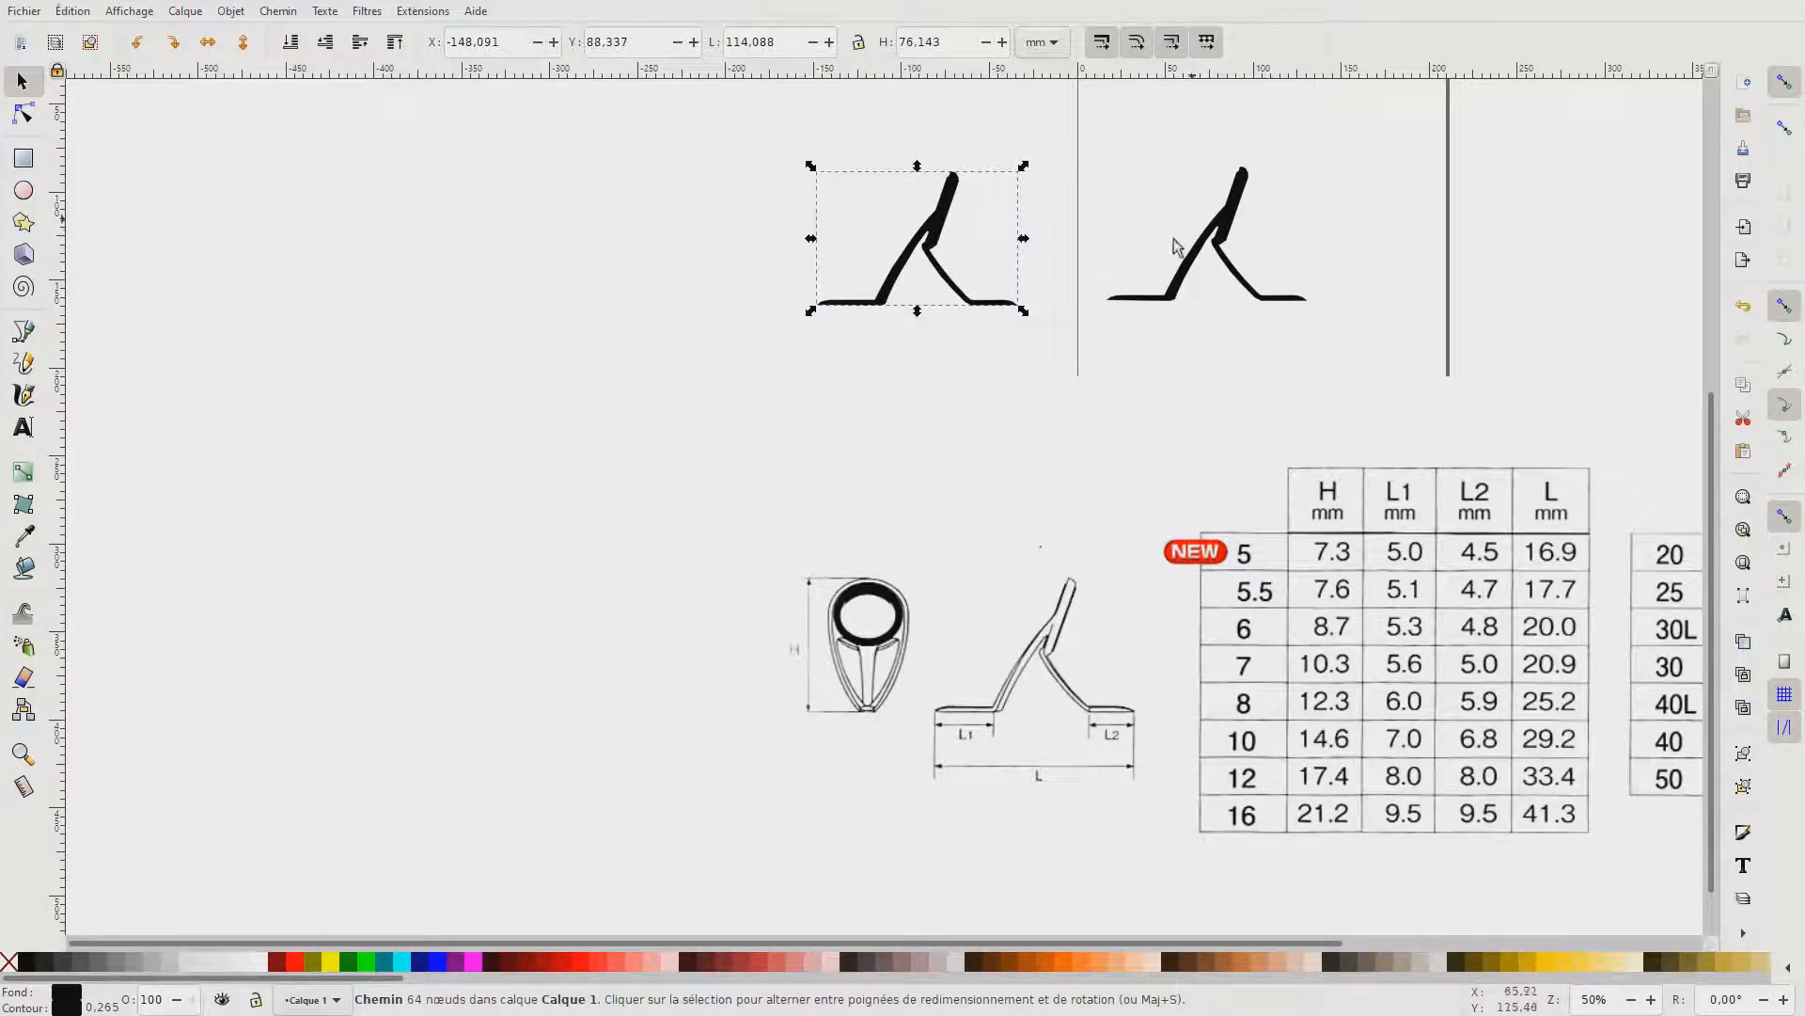
- Paste another copy of the guide silhouette and place it to the right of the original
left_click(1227, 237)
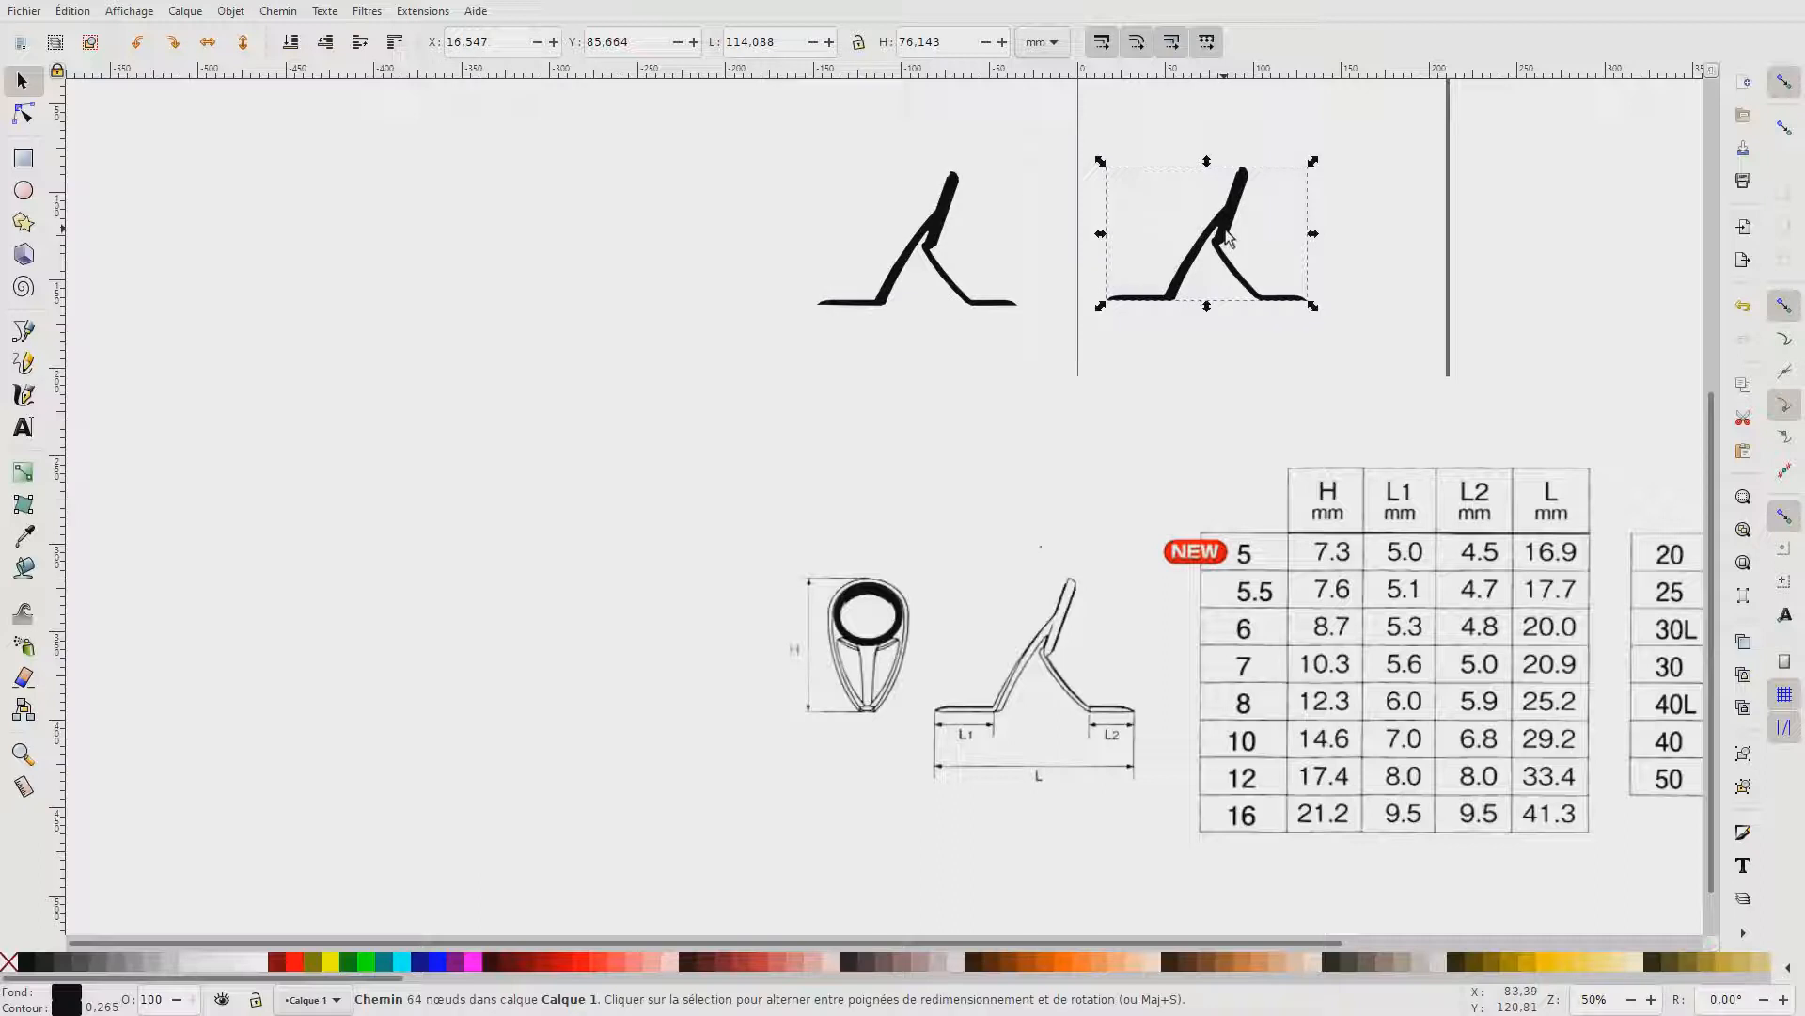
key("ctrl")
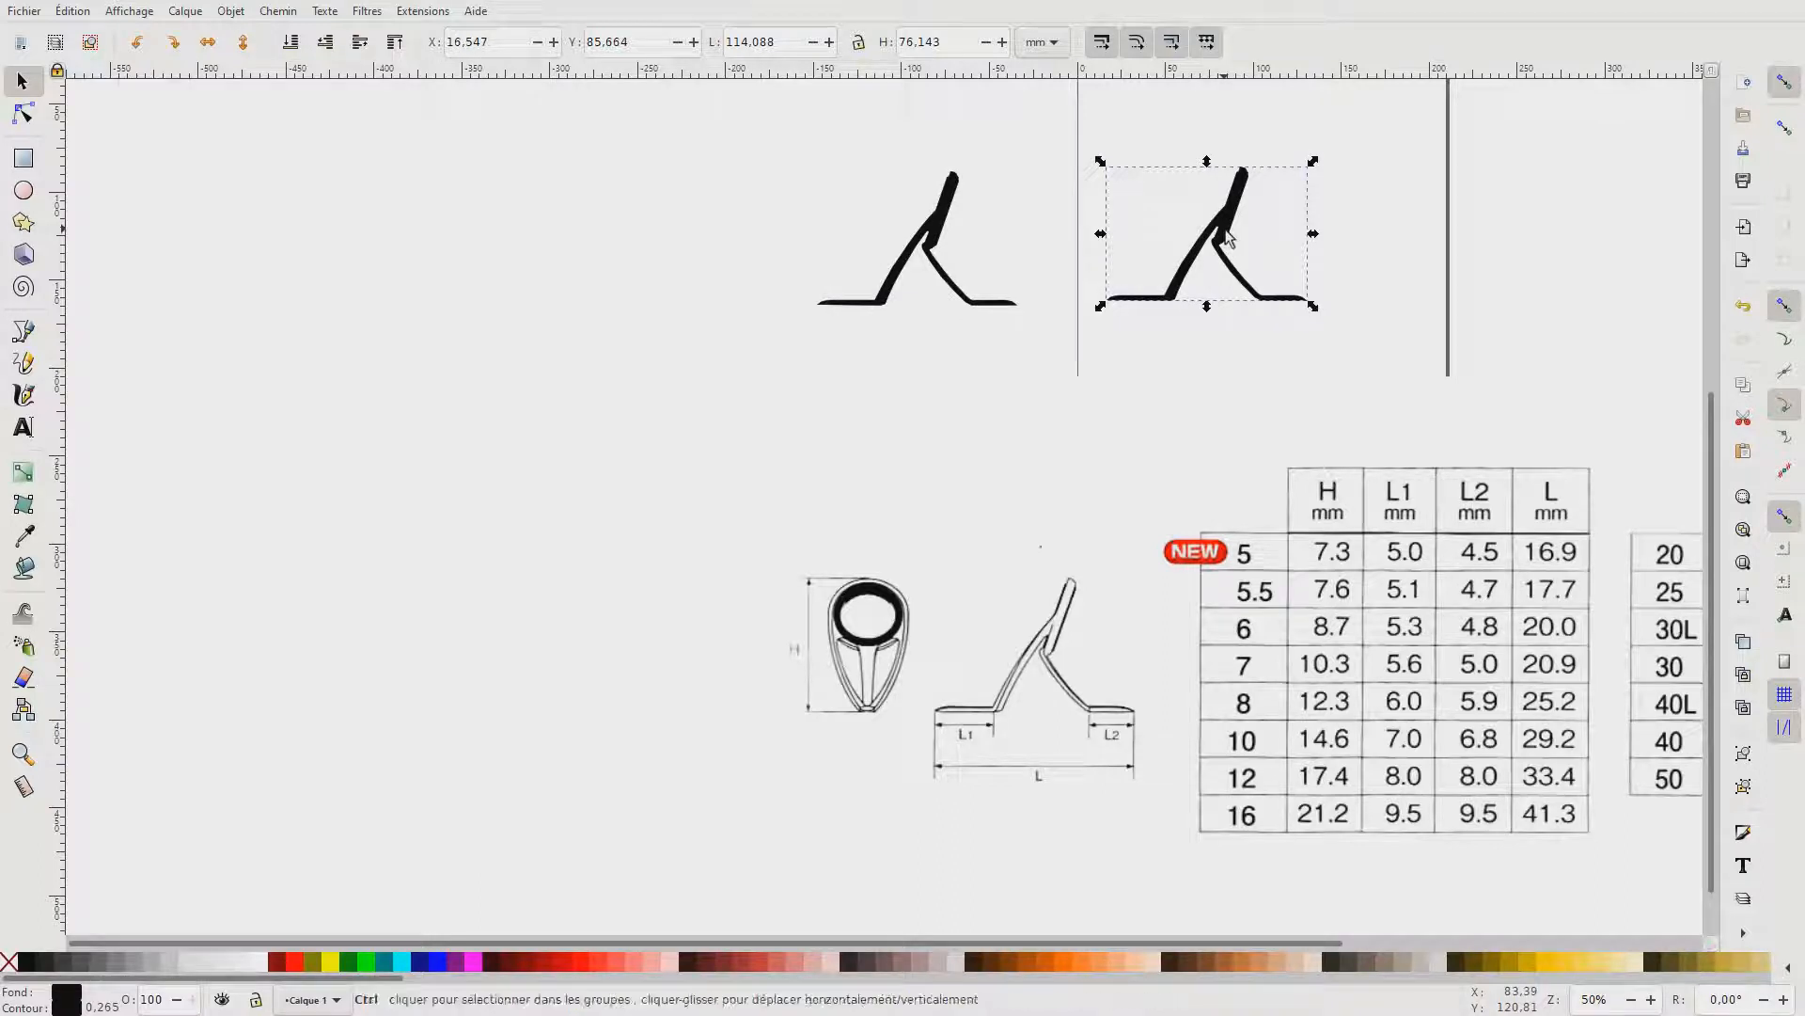
key("ctrl+v")
left_click_drag(1248, 235, 1490, 217)
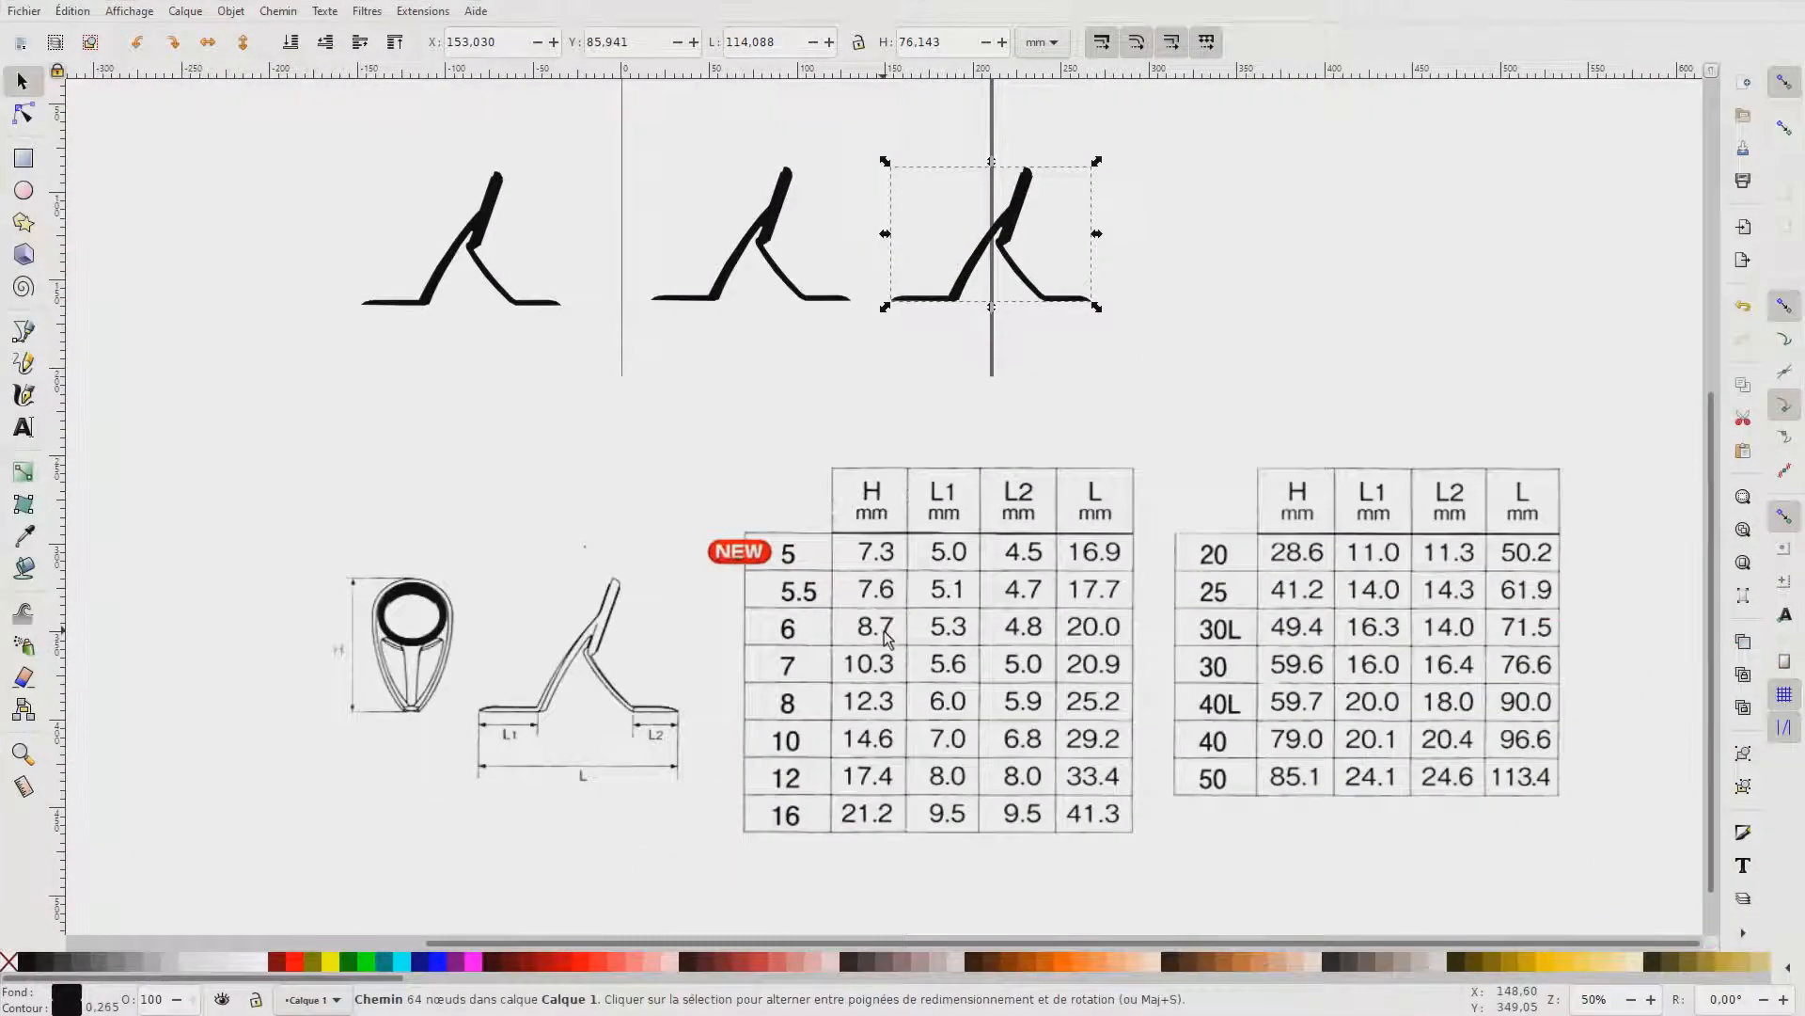
- Move the reference image left so both dimension tables sit beneath the silhouettes, and clear the selection
left_click_drag(874, 632, 598, 598)
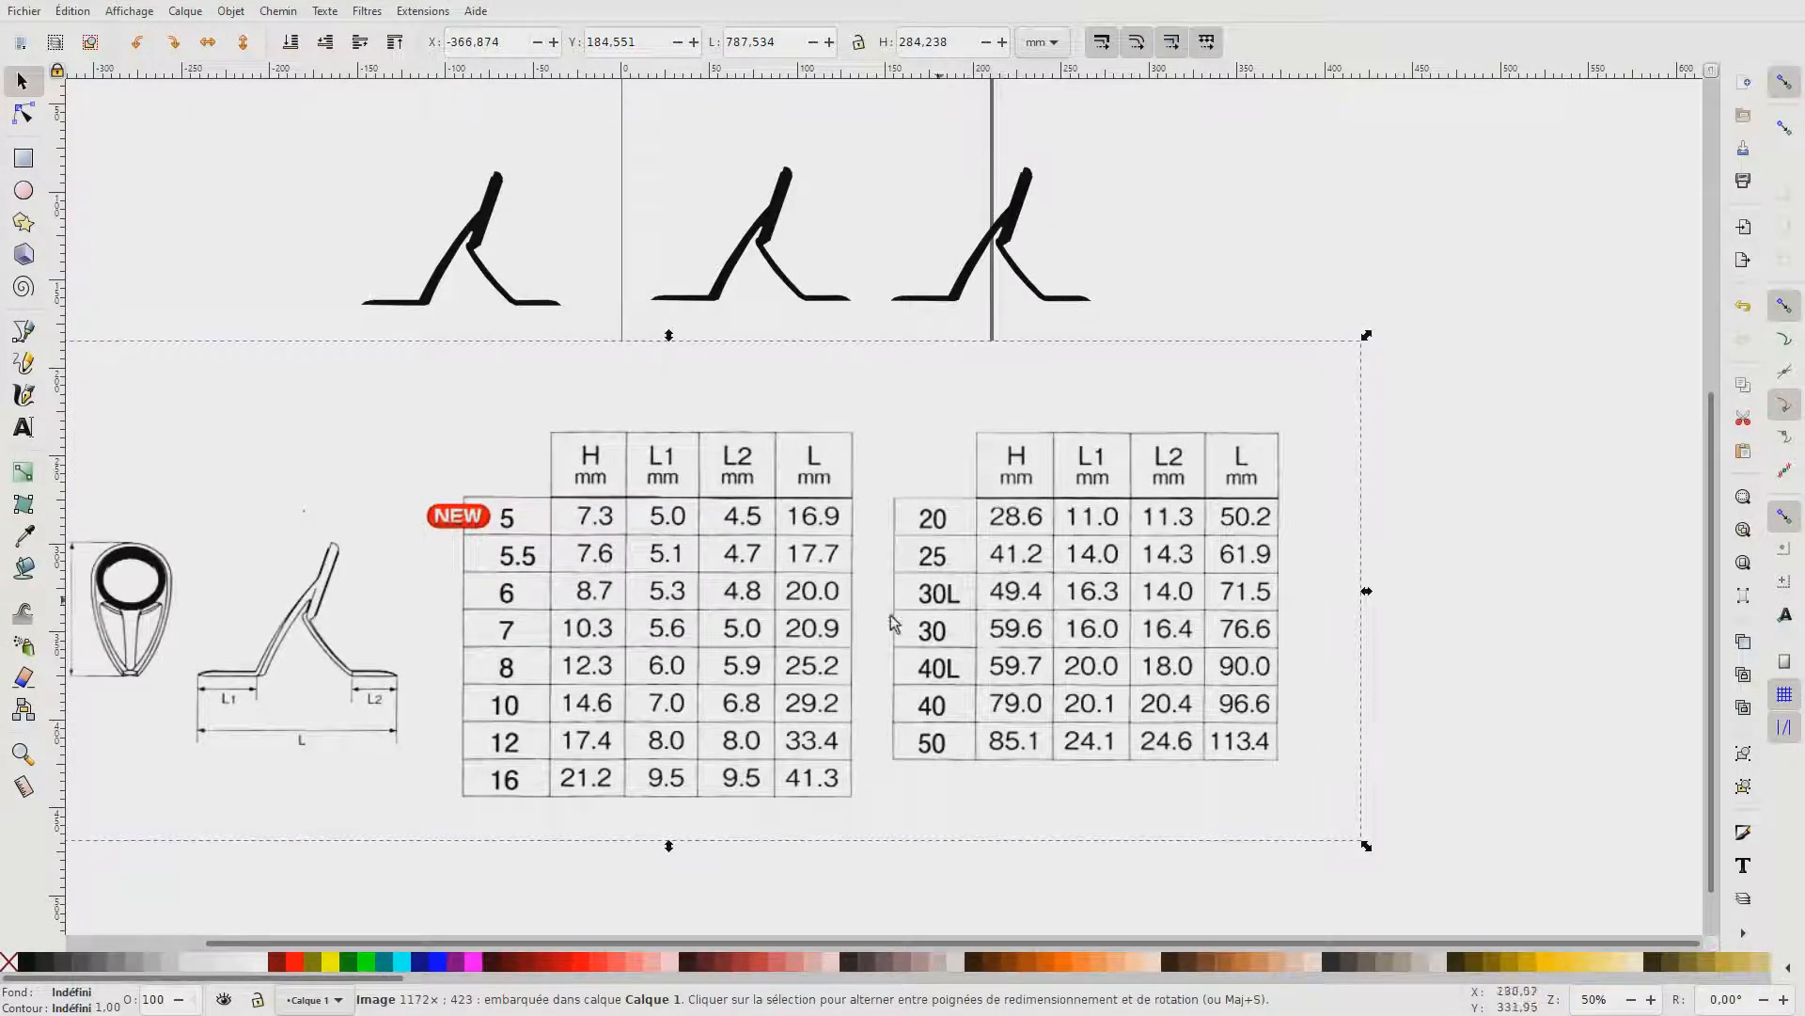
scroll(1006, 679, "up", 2)
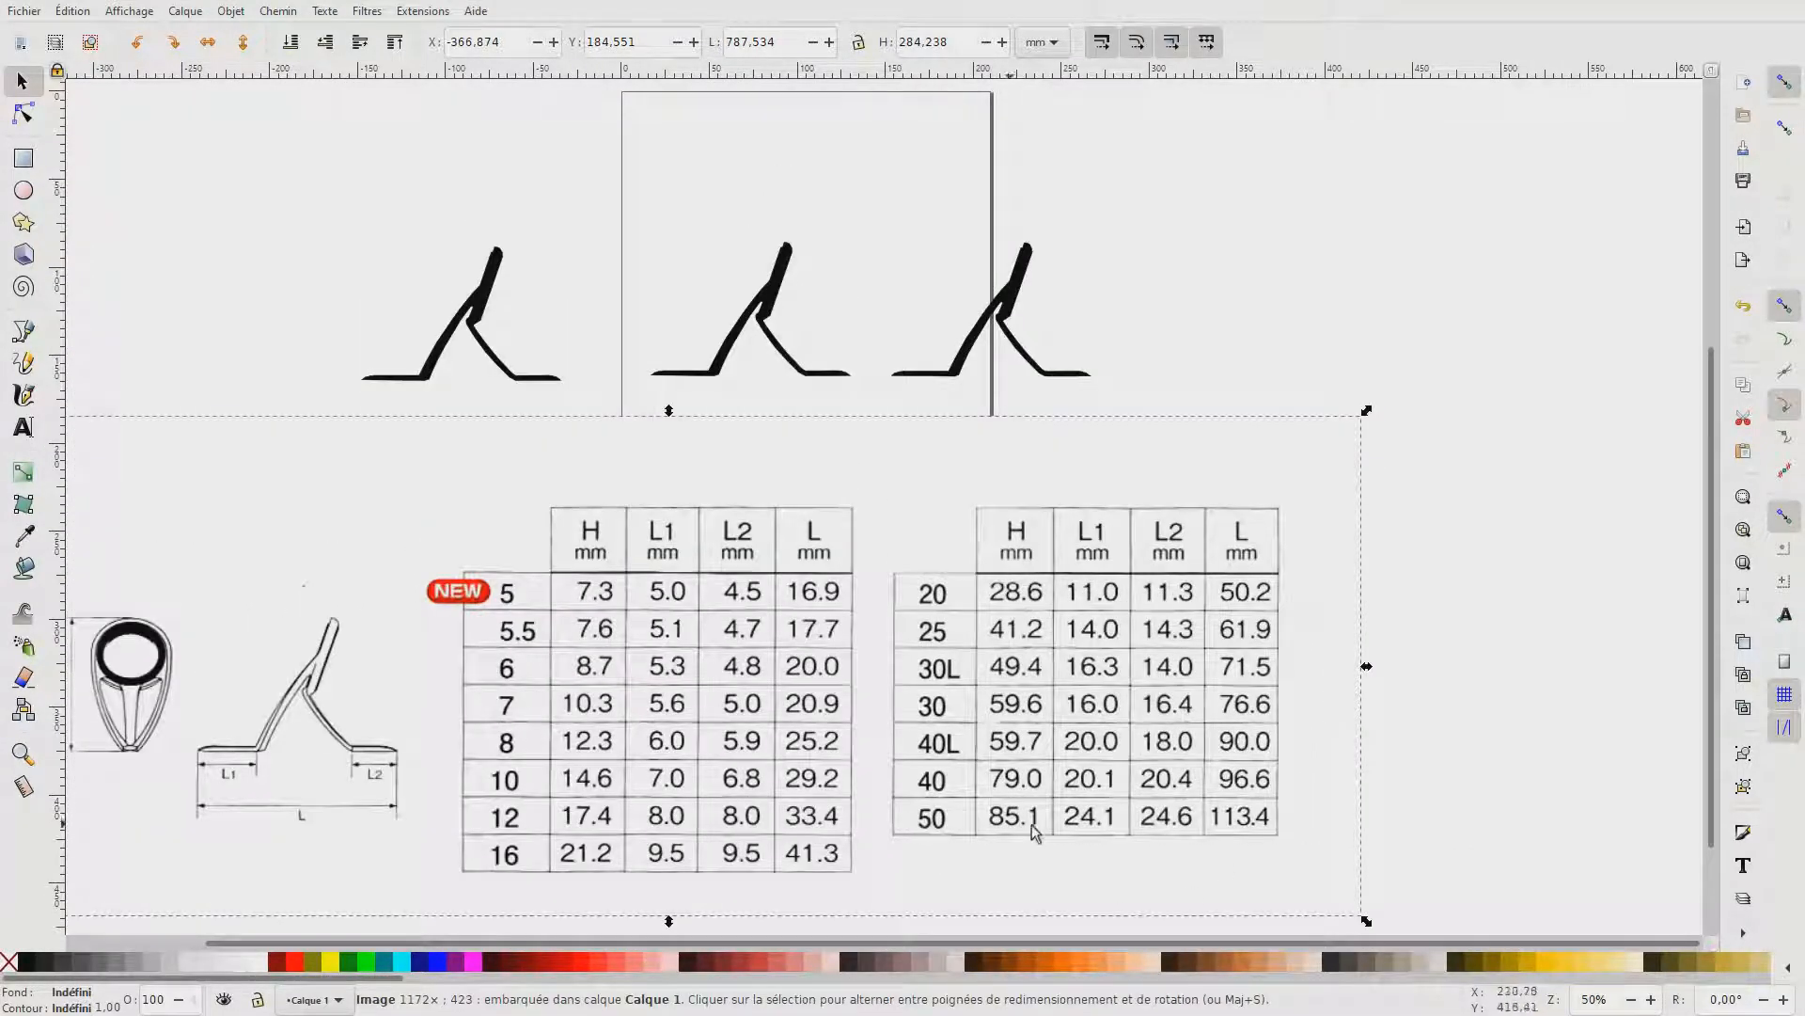
left_click(828, 372)
left_click(924, 229)
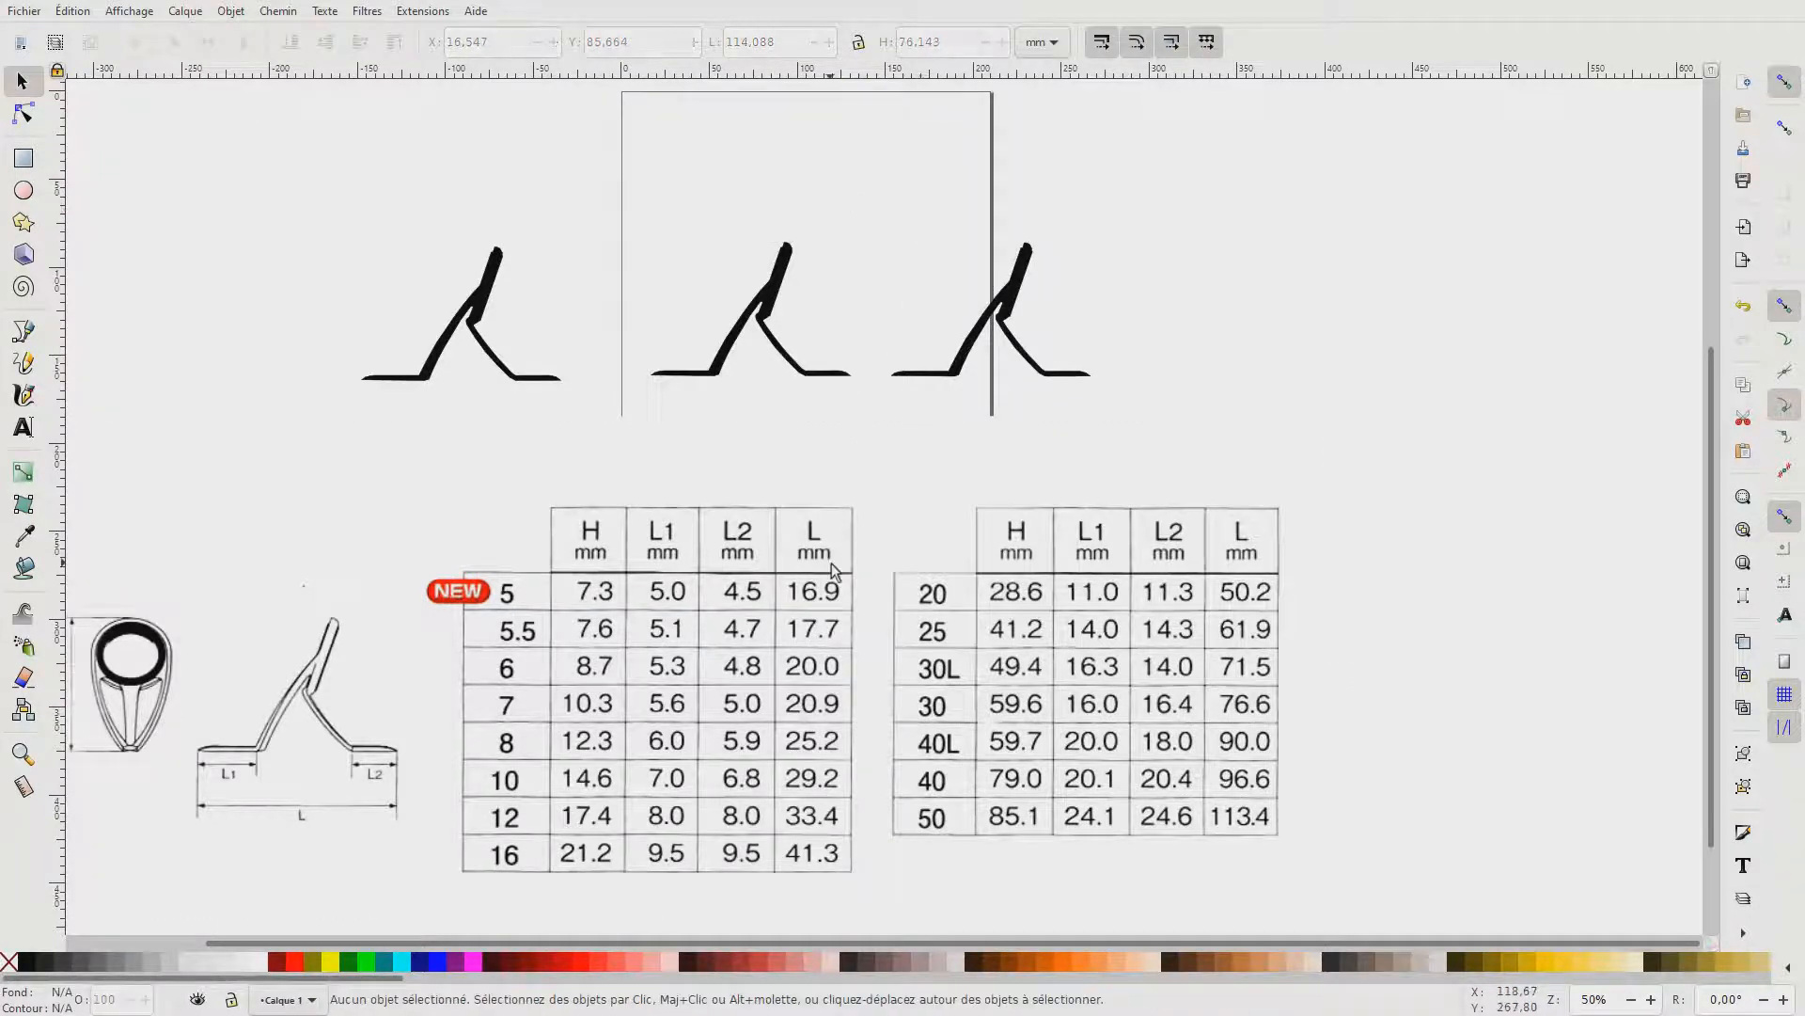
left_click(766, 305)
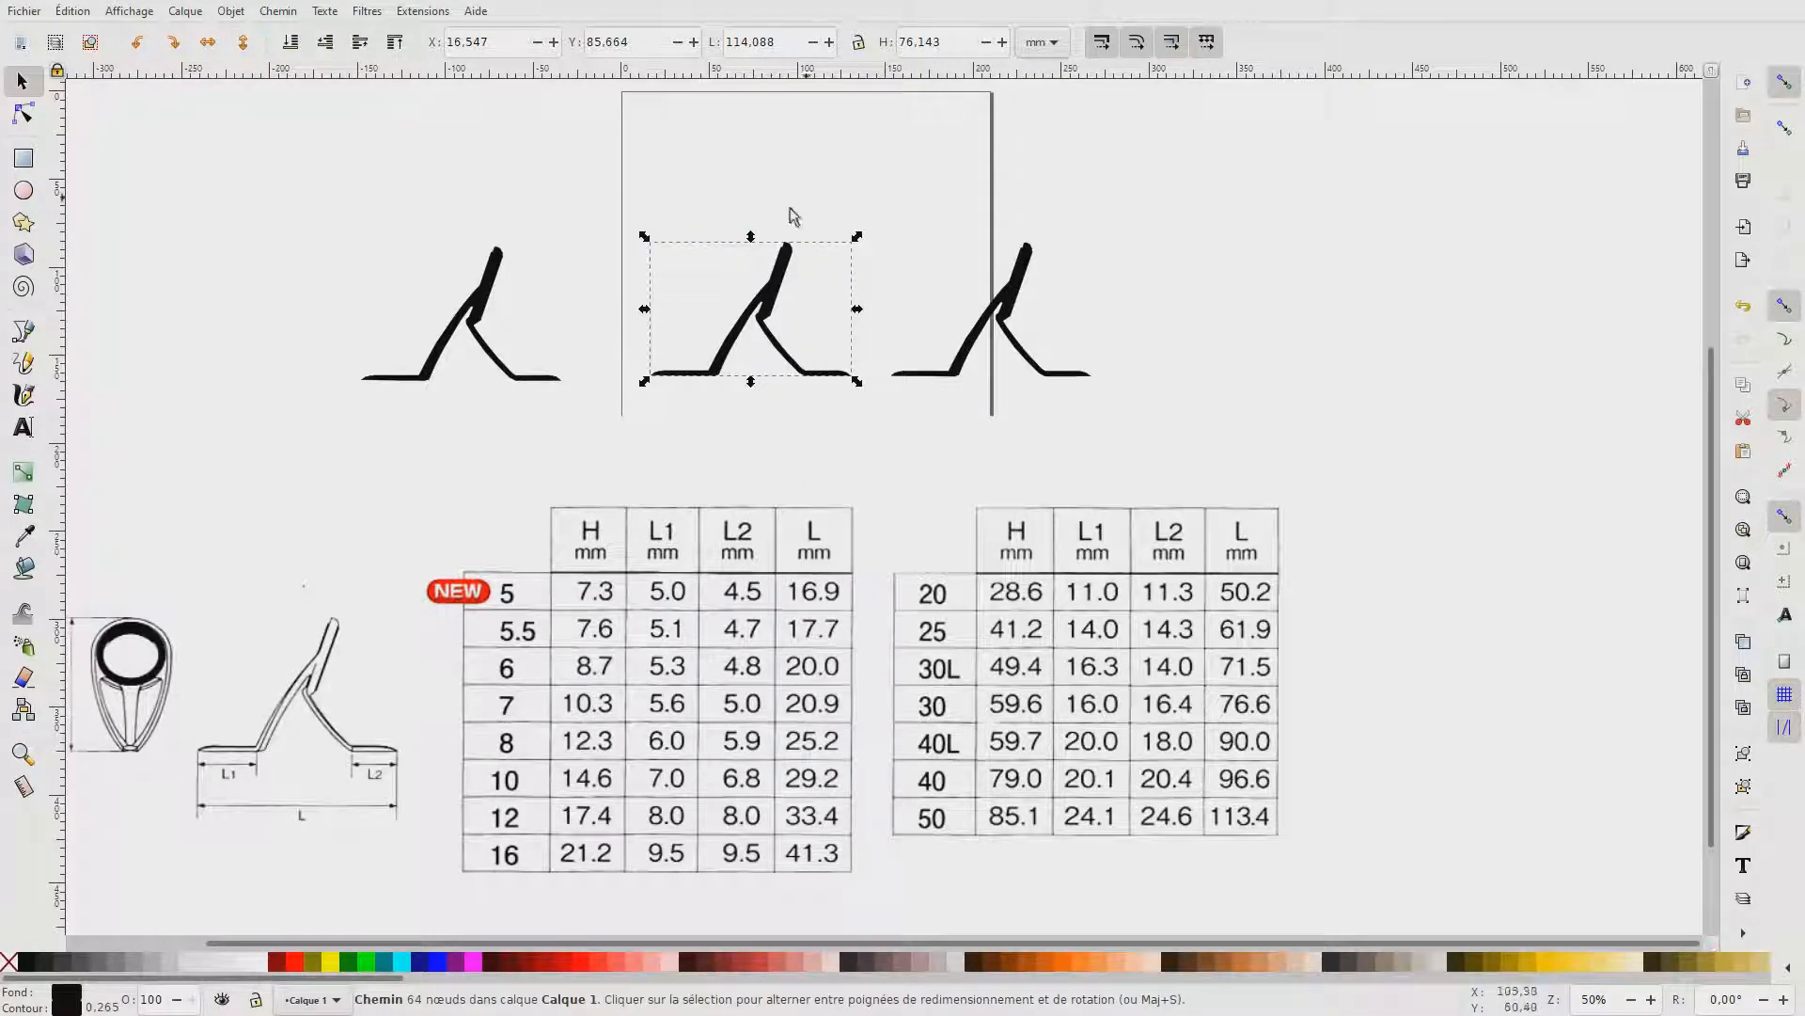
left_click(212, 44)
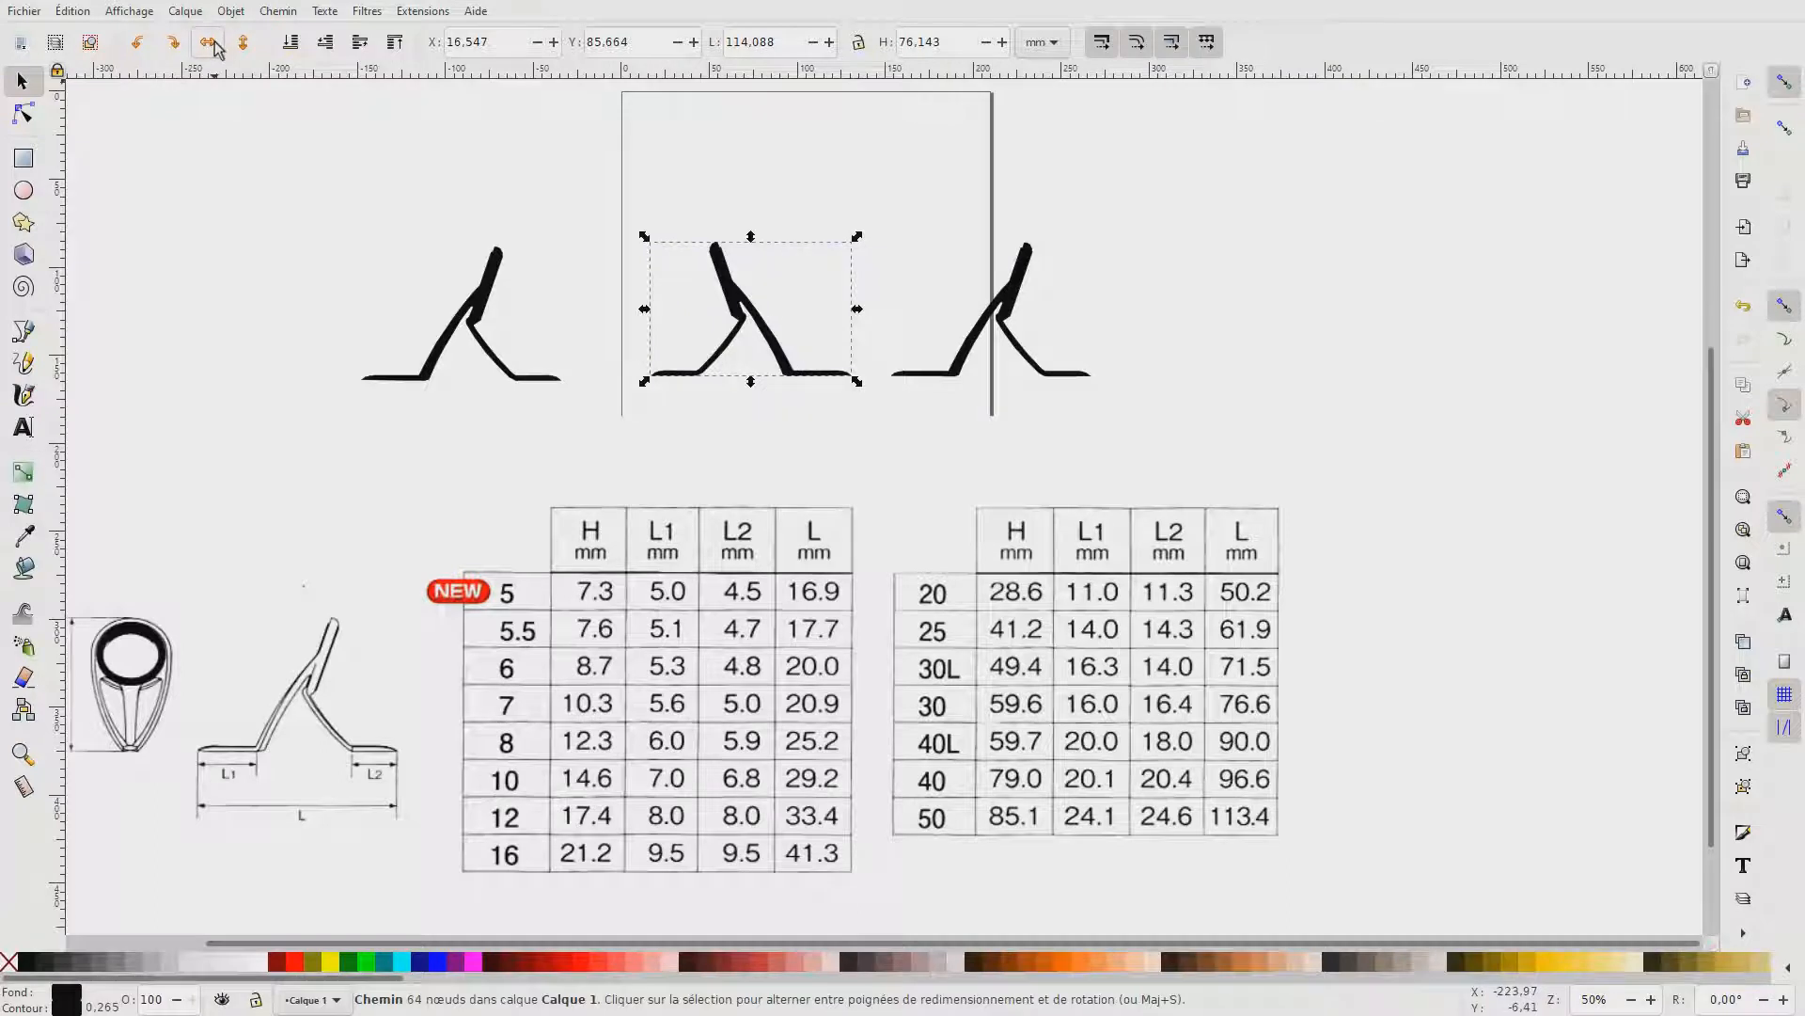
left_click(212, 44)
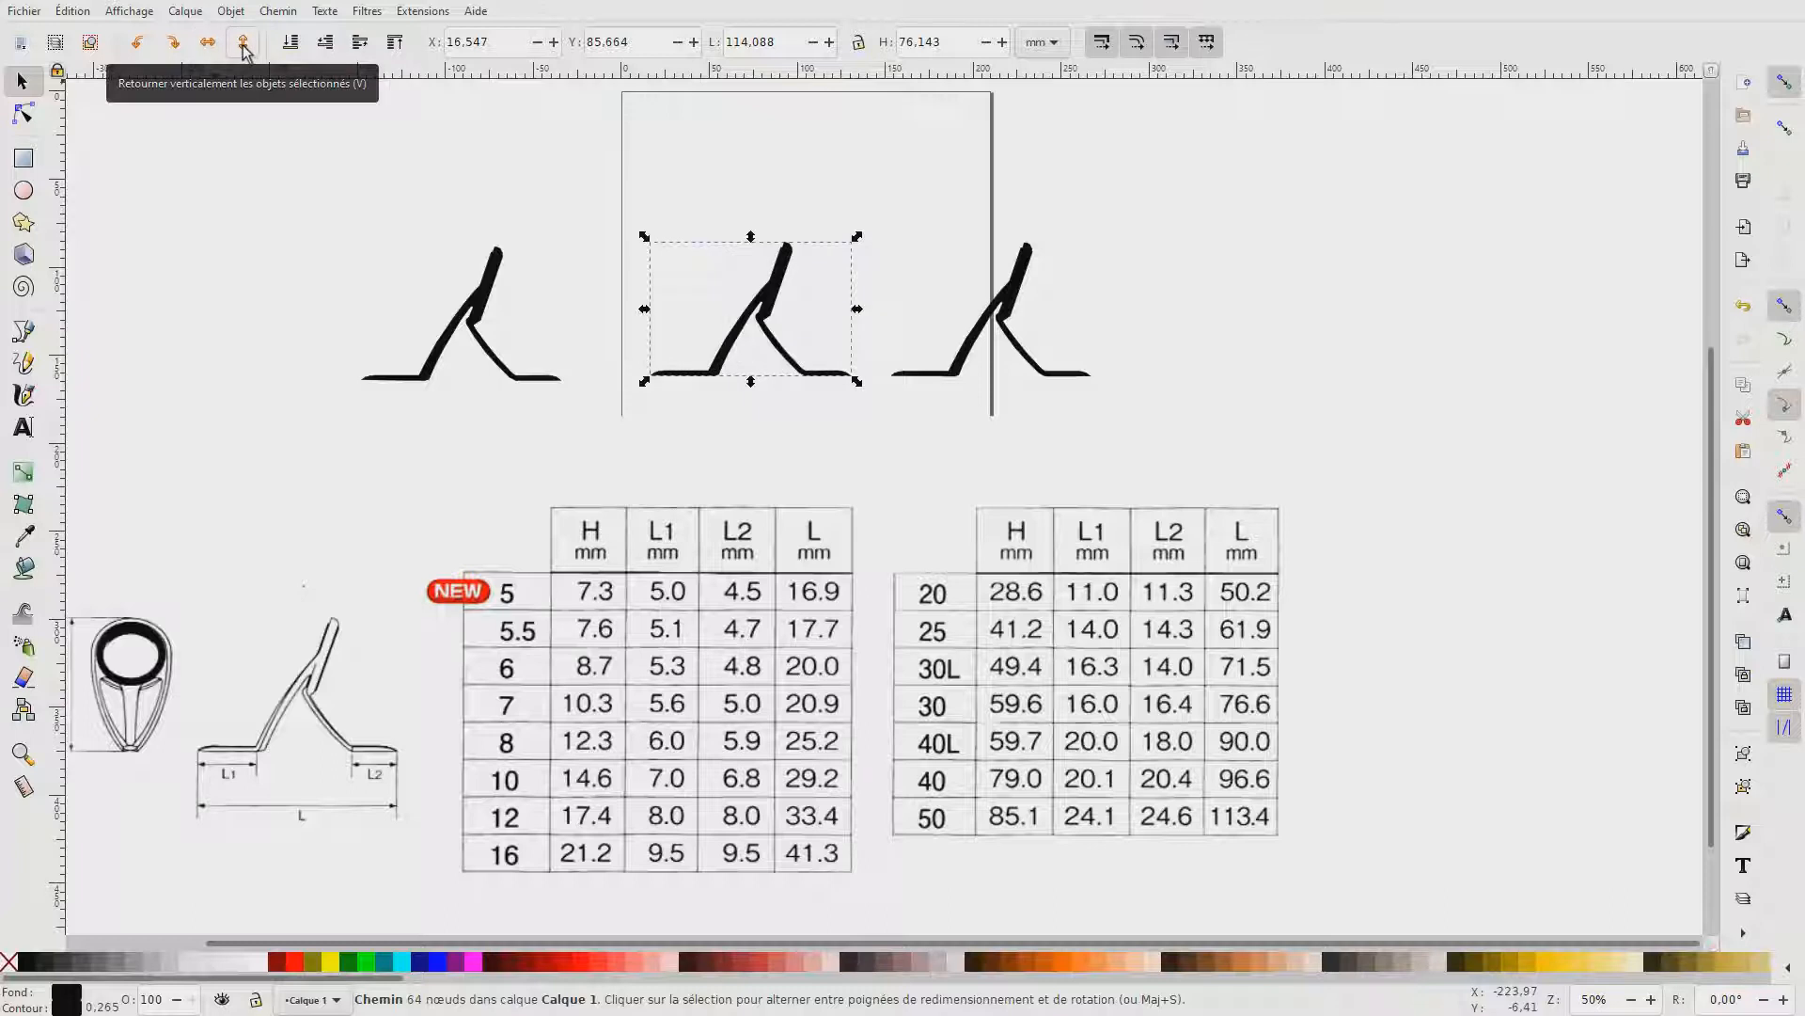
- Flip the three guide silhouettes vertically and move the rightmost one off the page to the right
left_click(243, 44)
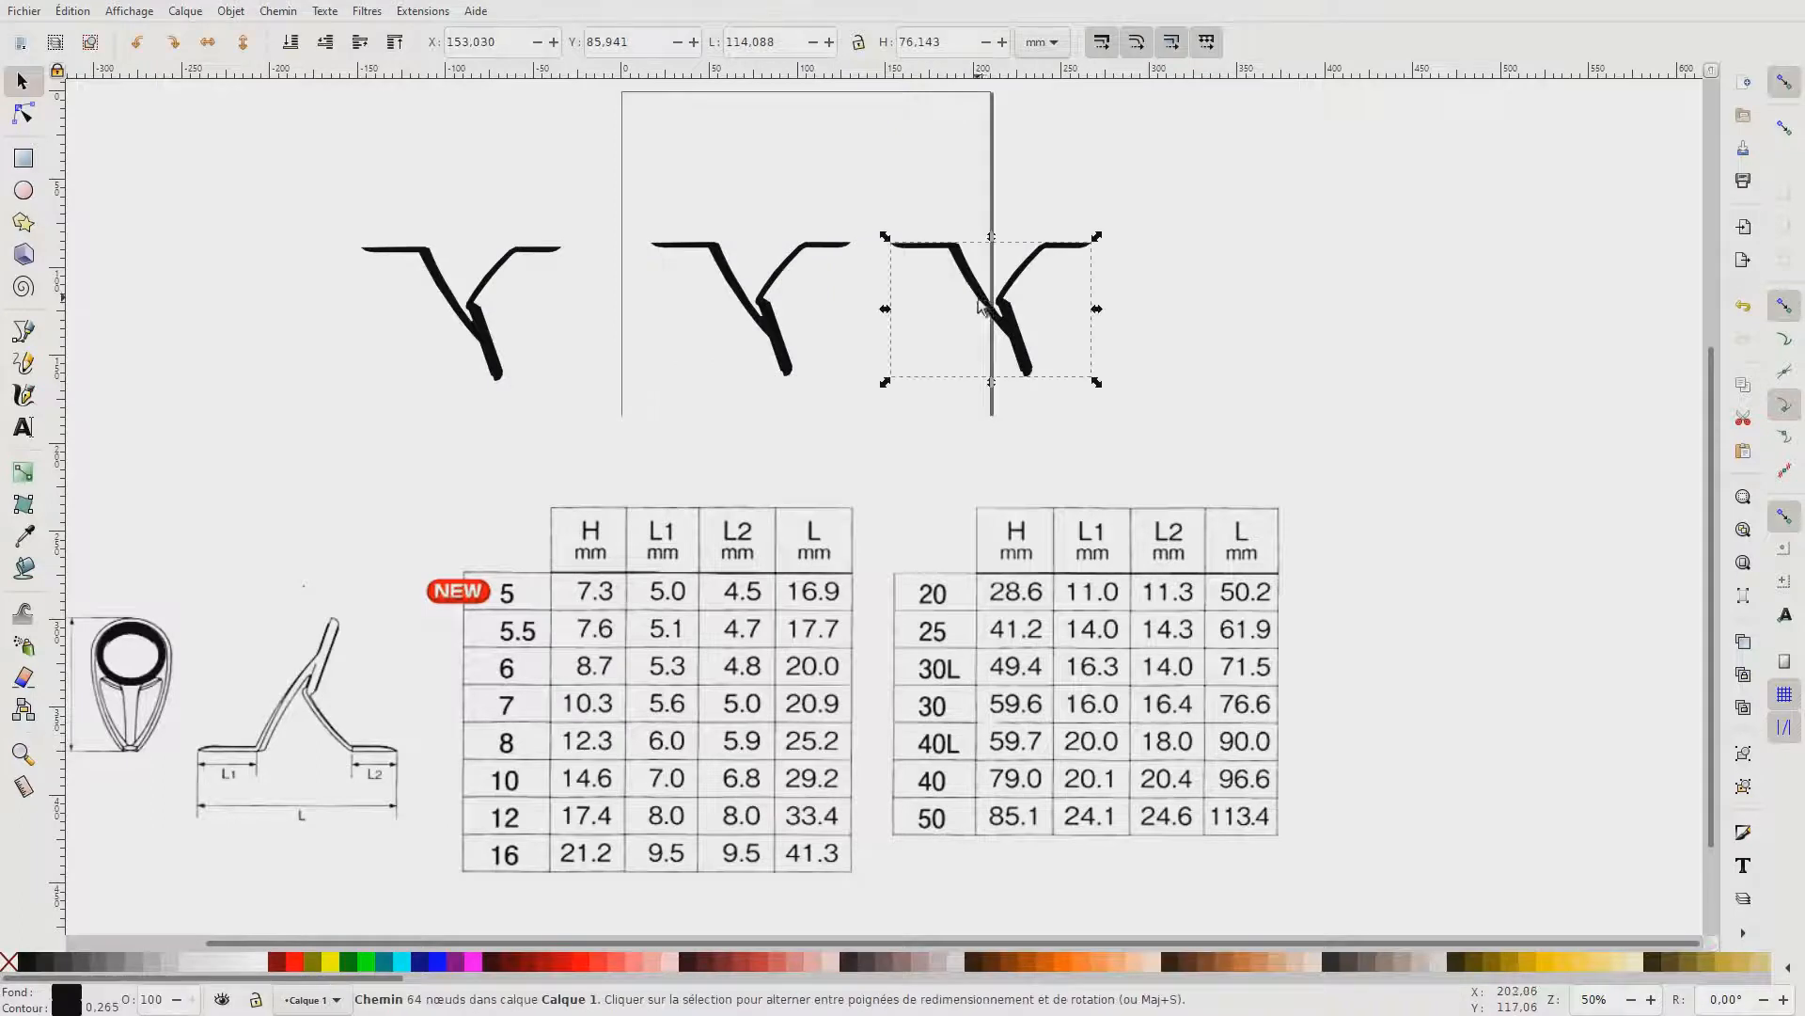
left_click_drag(980, 305, 1142, 283)
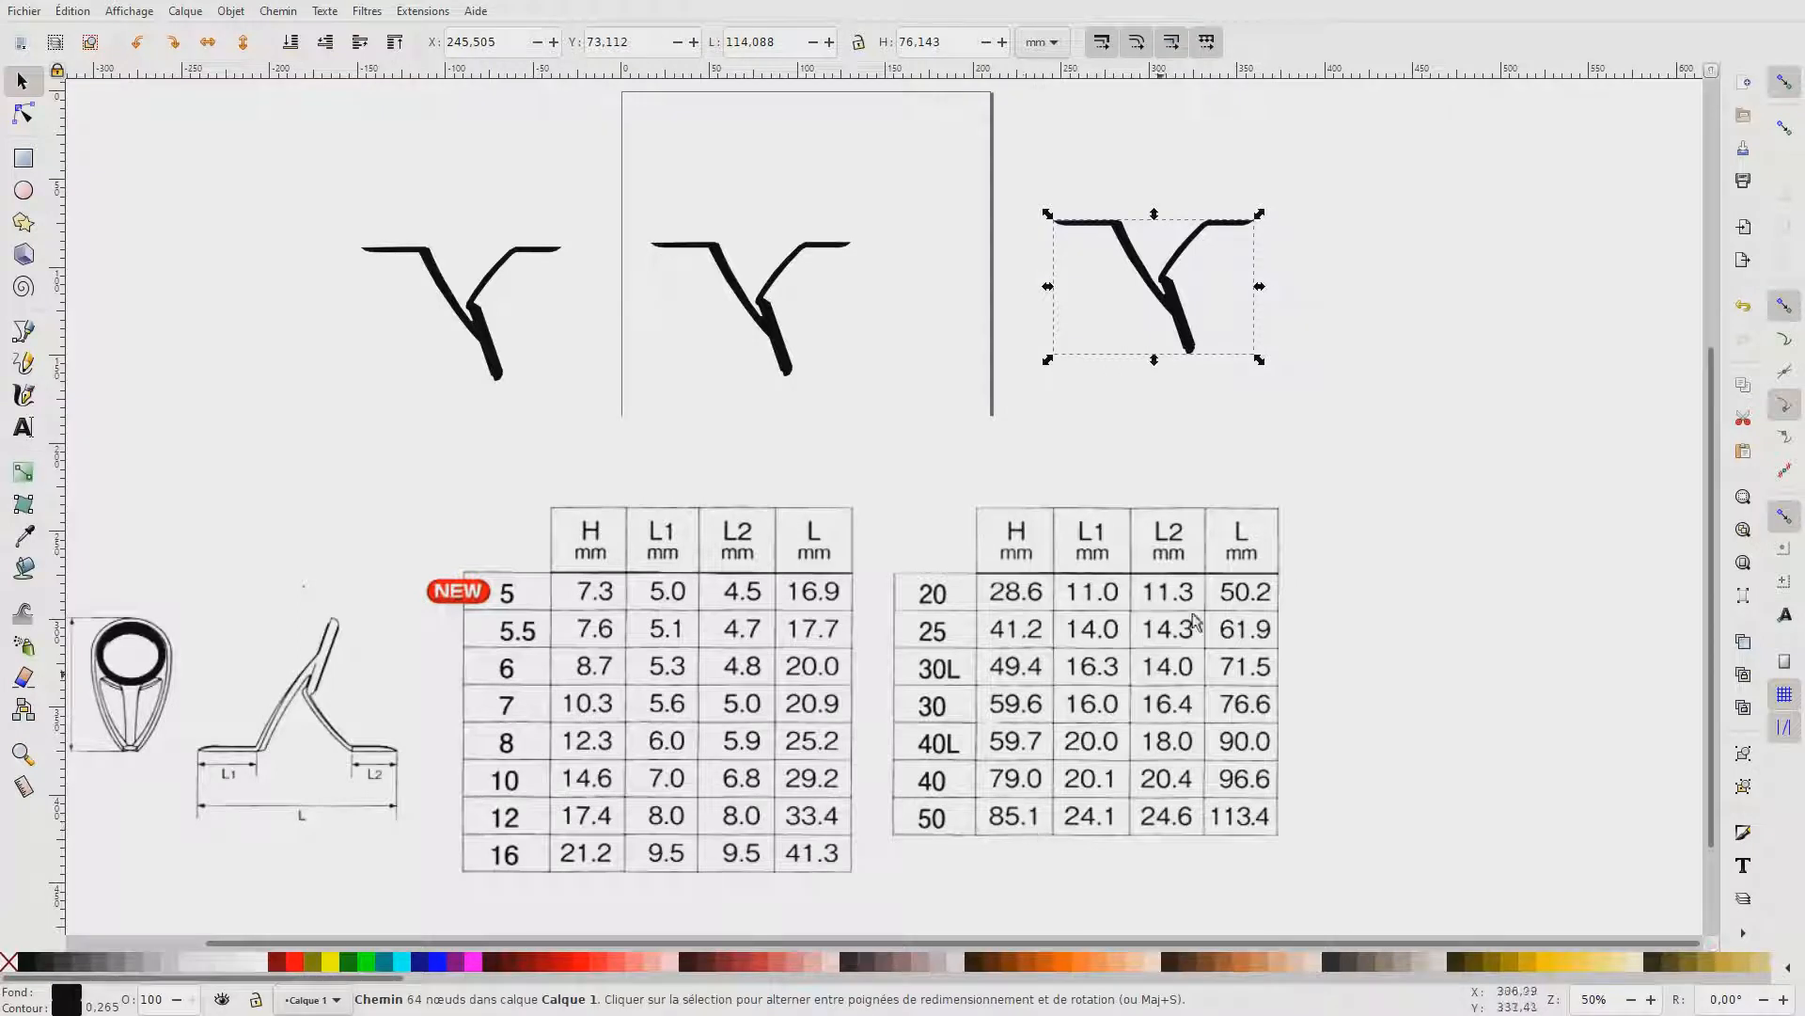
- Set the height of the rightmost guide silhouette to 85.1 mm, the H value of size 50
left_click(946, 47)
left_click_drag(946, 47, 900, 47)
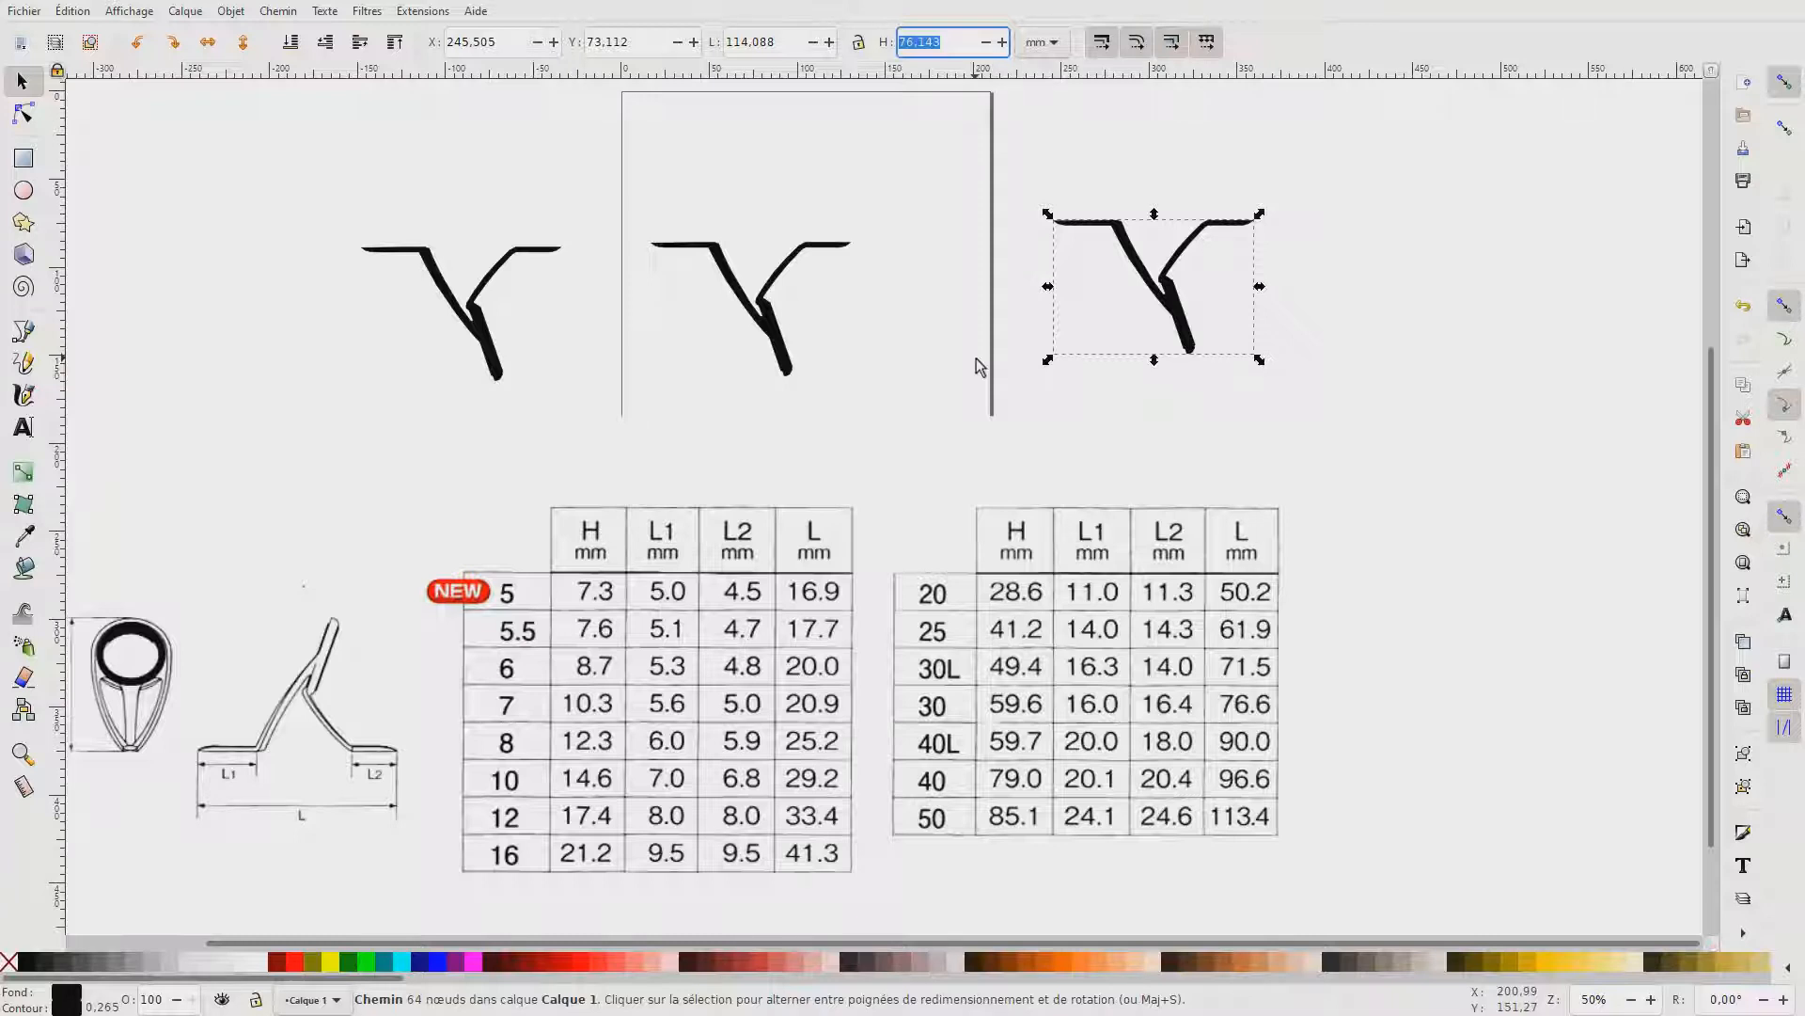
type("85,100")
key("Return")
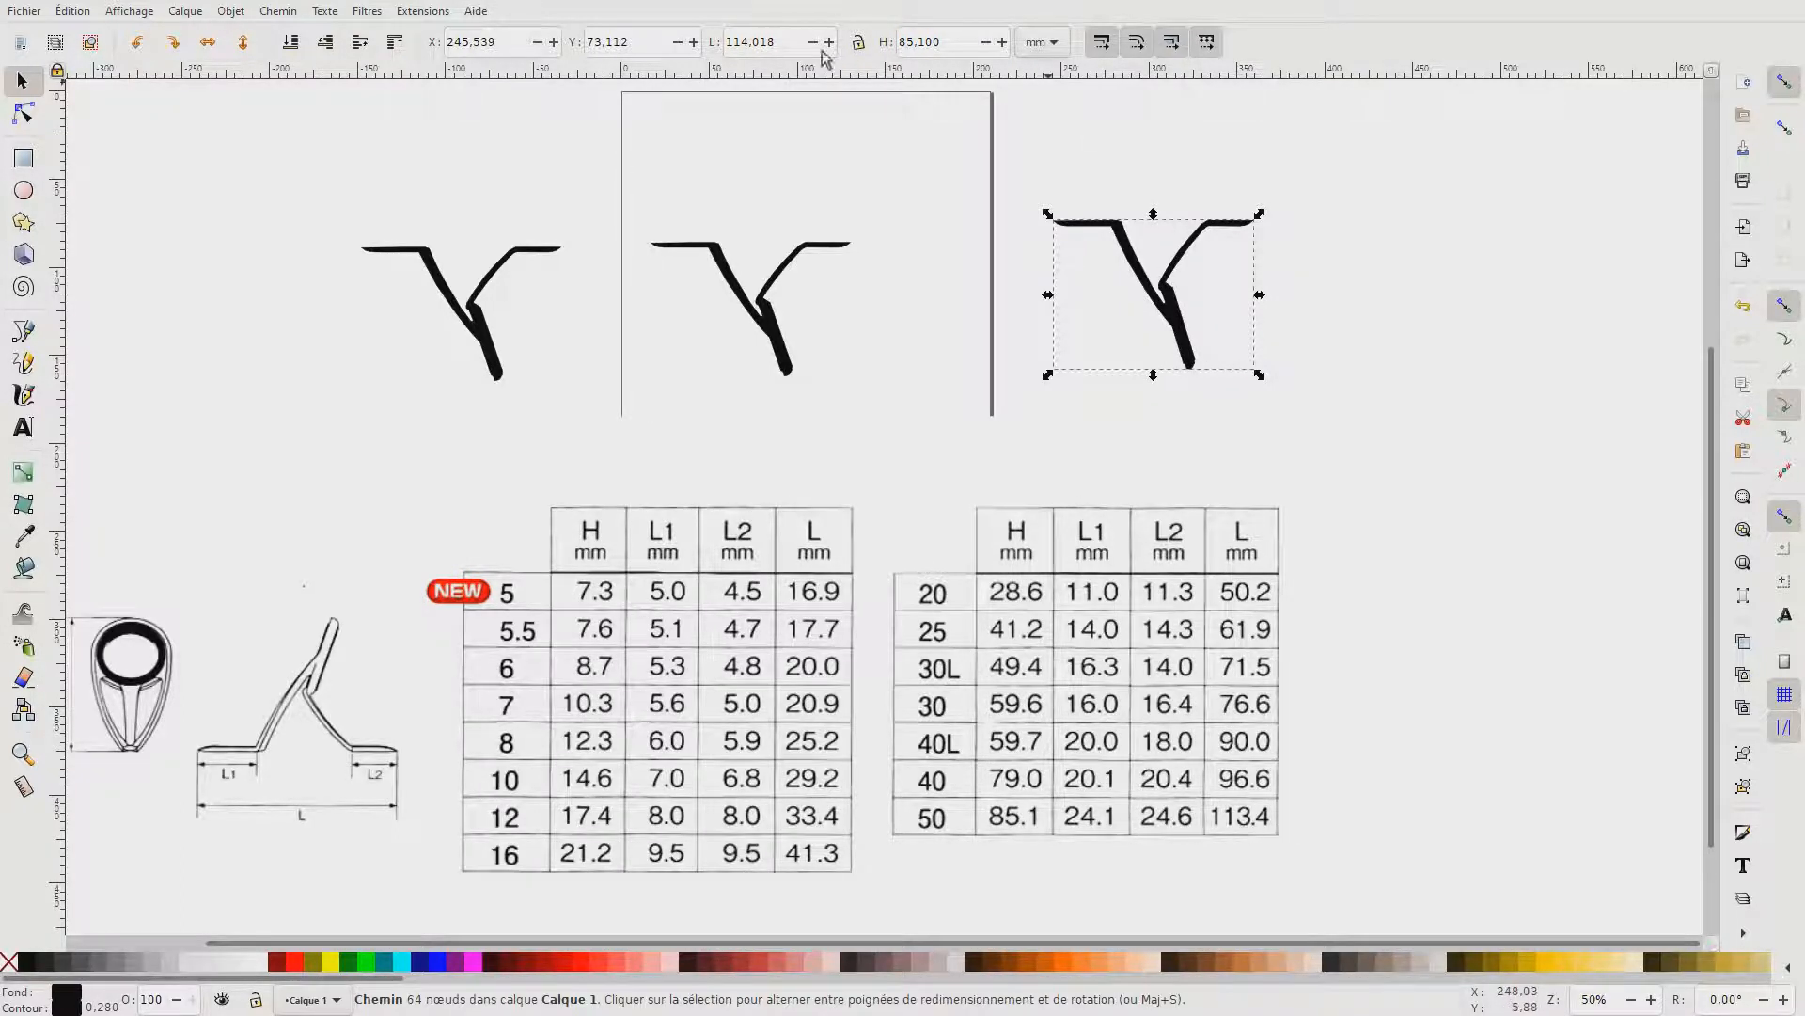
- Set the width of the rightmost guide silhouette to 113.4 mm, the L value of size 50, and clear the selection
left_click(745, 43)
left_click_drag(746, 43, 809, 43)
type("13.4")
key("Return")
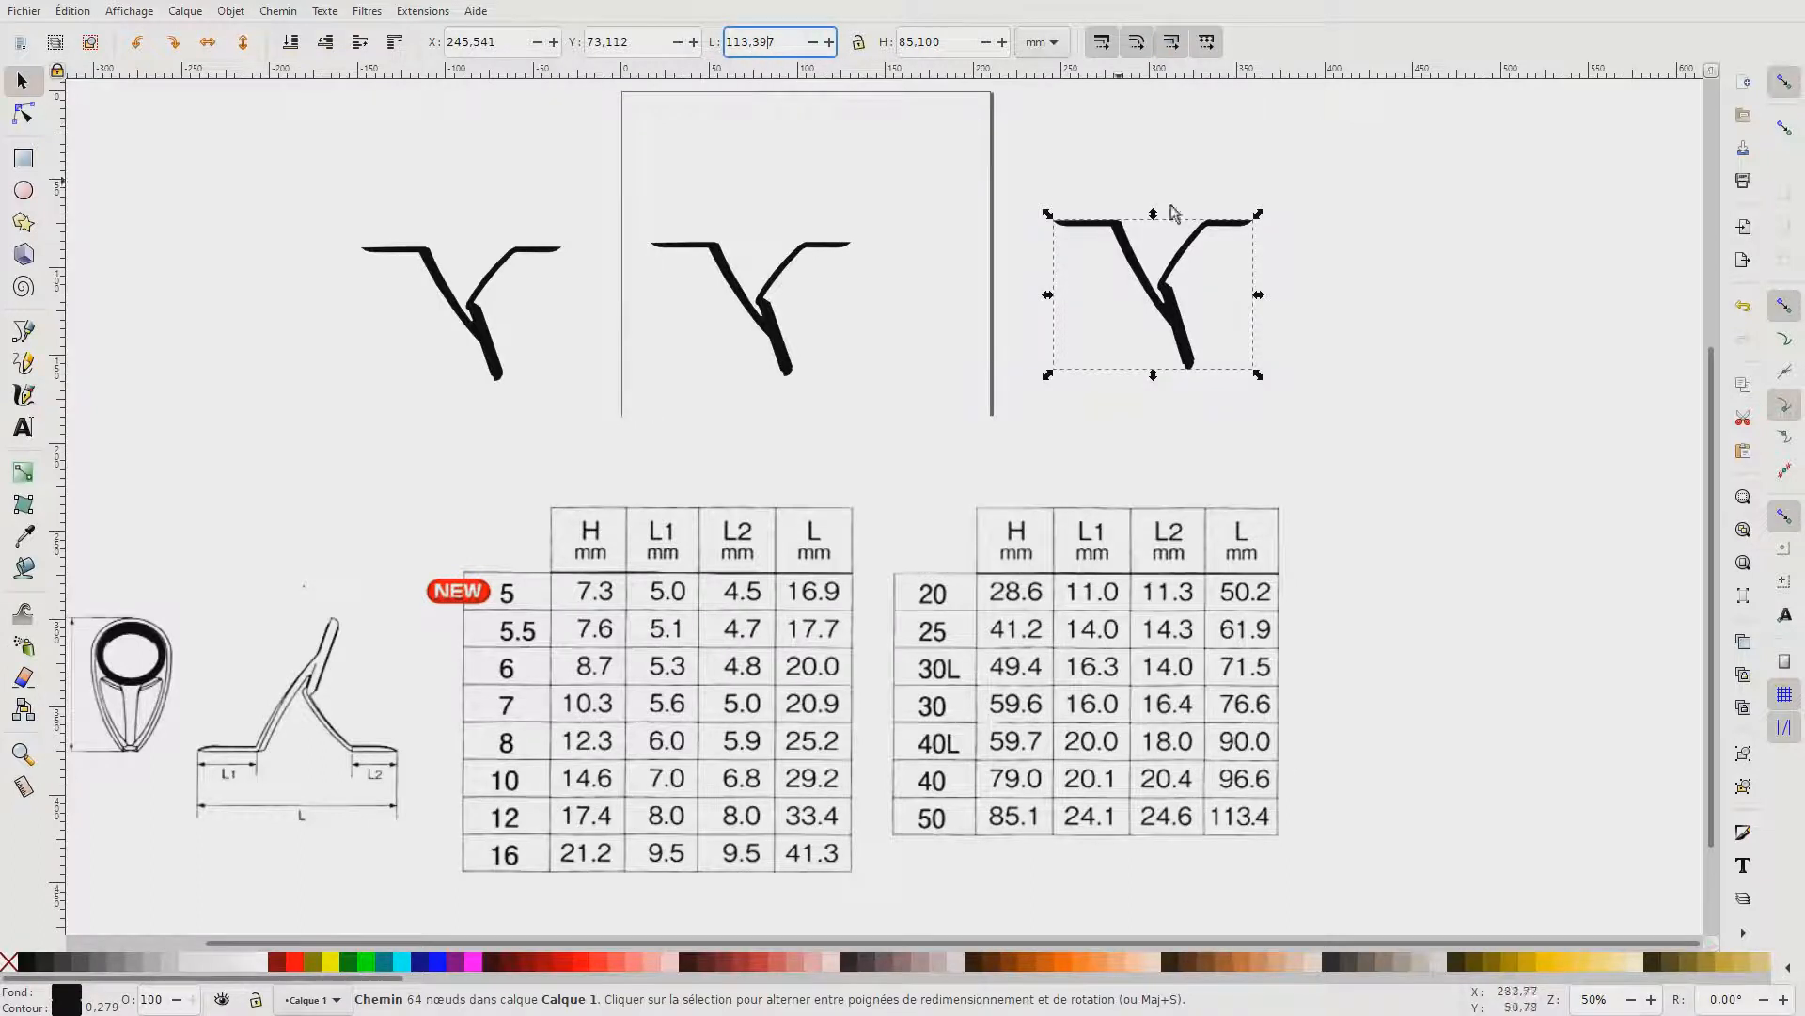
left_click_drag(751, 47, 779, 52)
type("400")
key("Return")
left_click(1254, 172)
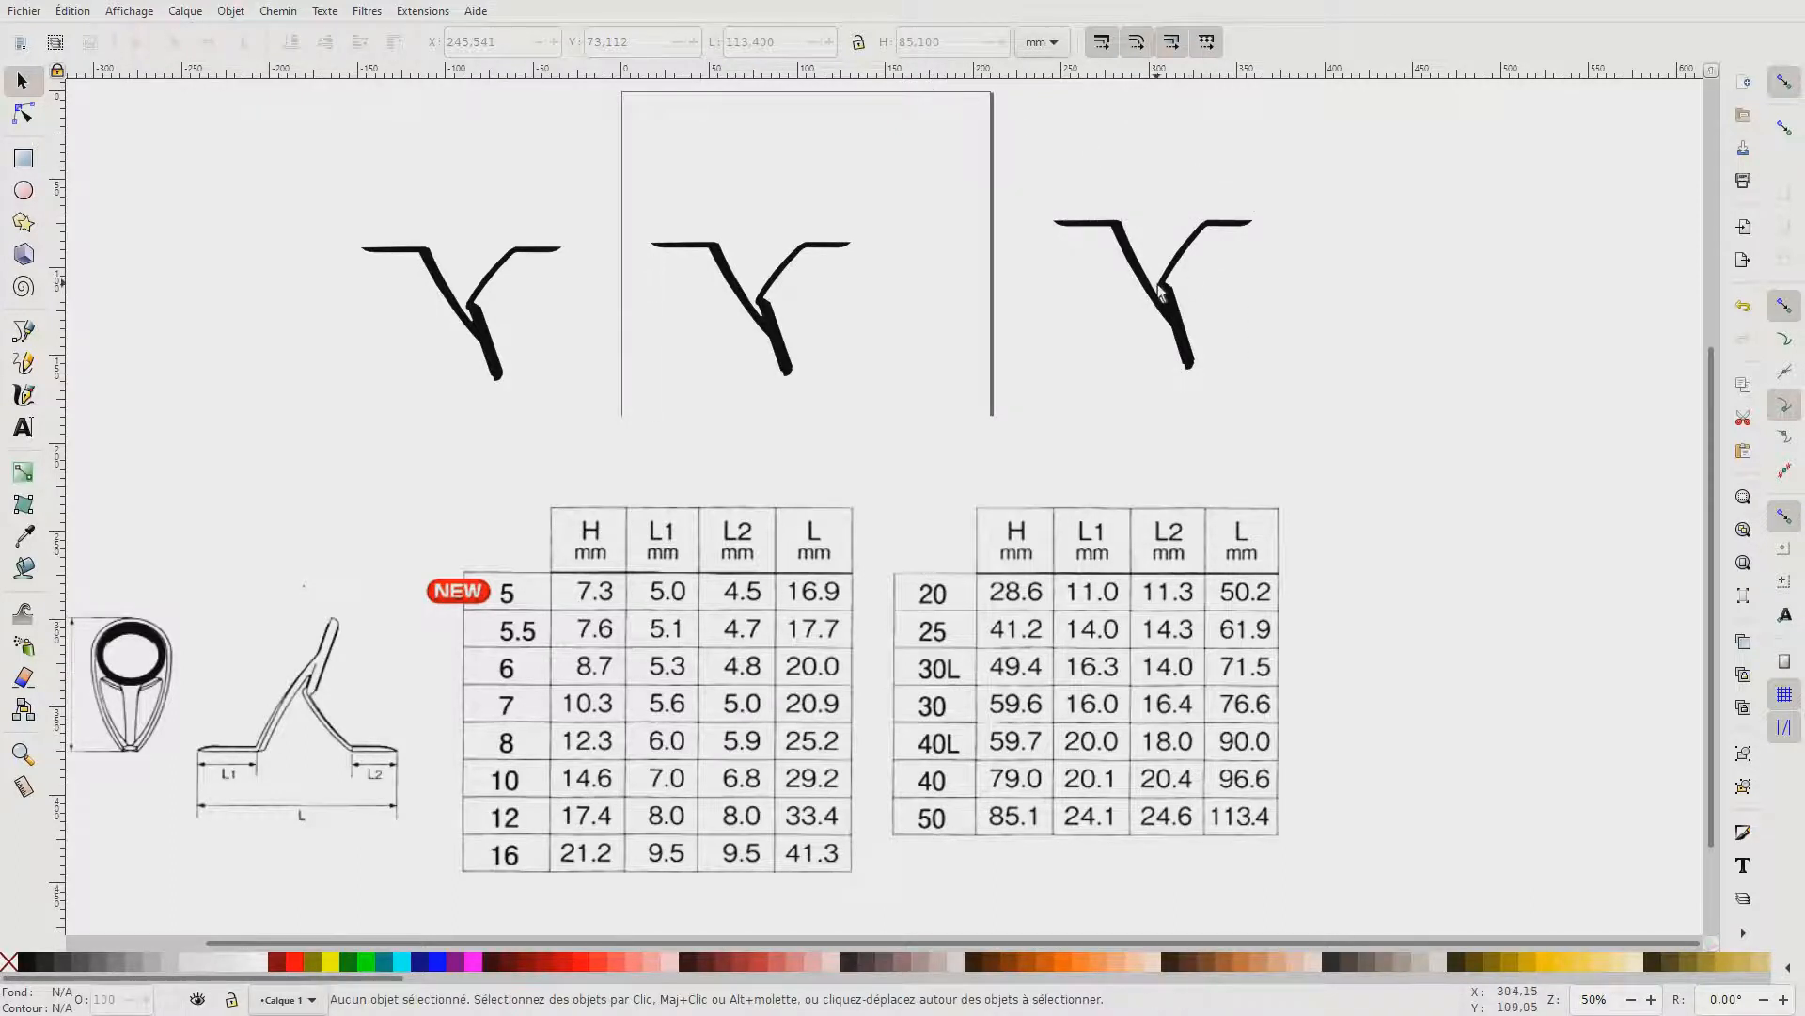
- Move the size 50 silhouette slightly up and right, to about X 259 mm, Y 58 mm, leaving it selected
mouse_move(1161, 294)
left_mouse_down()
mouse_move(1194, 215)
mouse_move(1178, 267)
left_mouse_up()
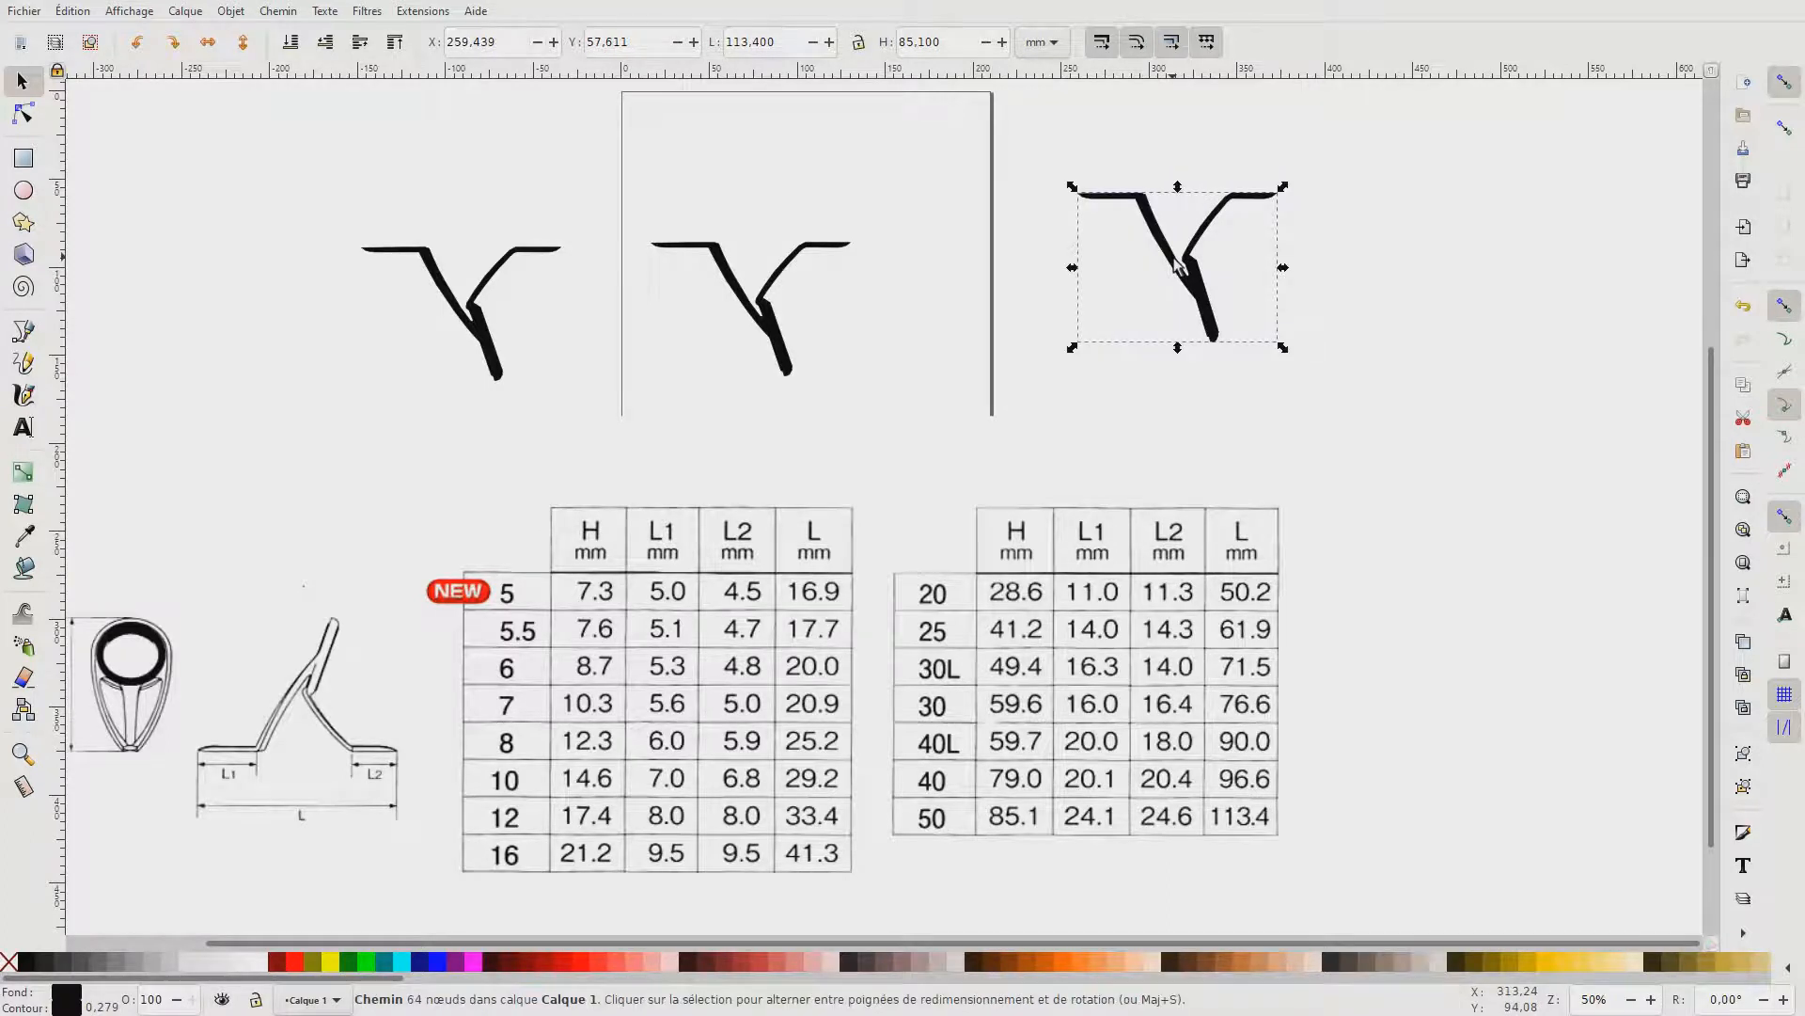
left_click(1209, 297)
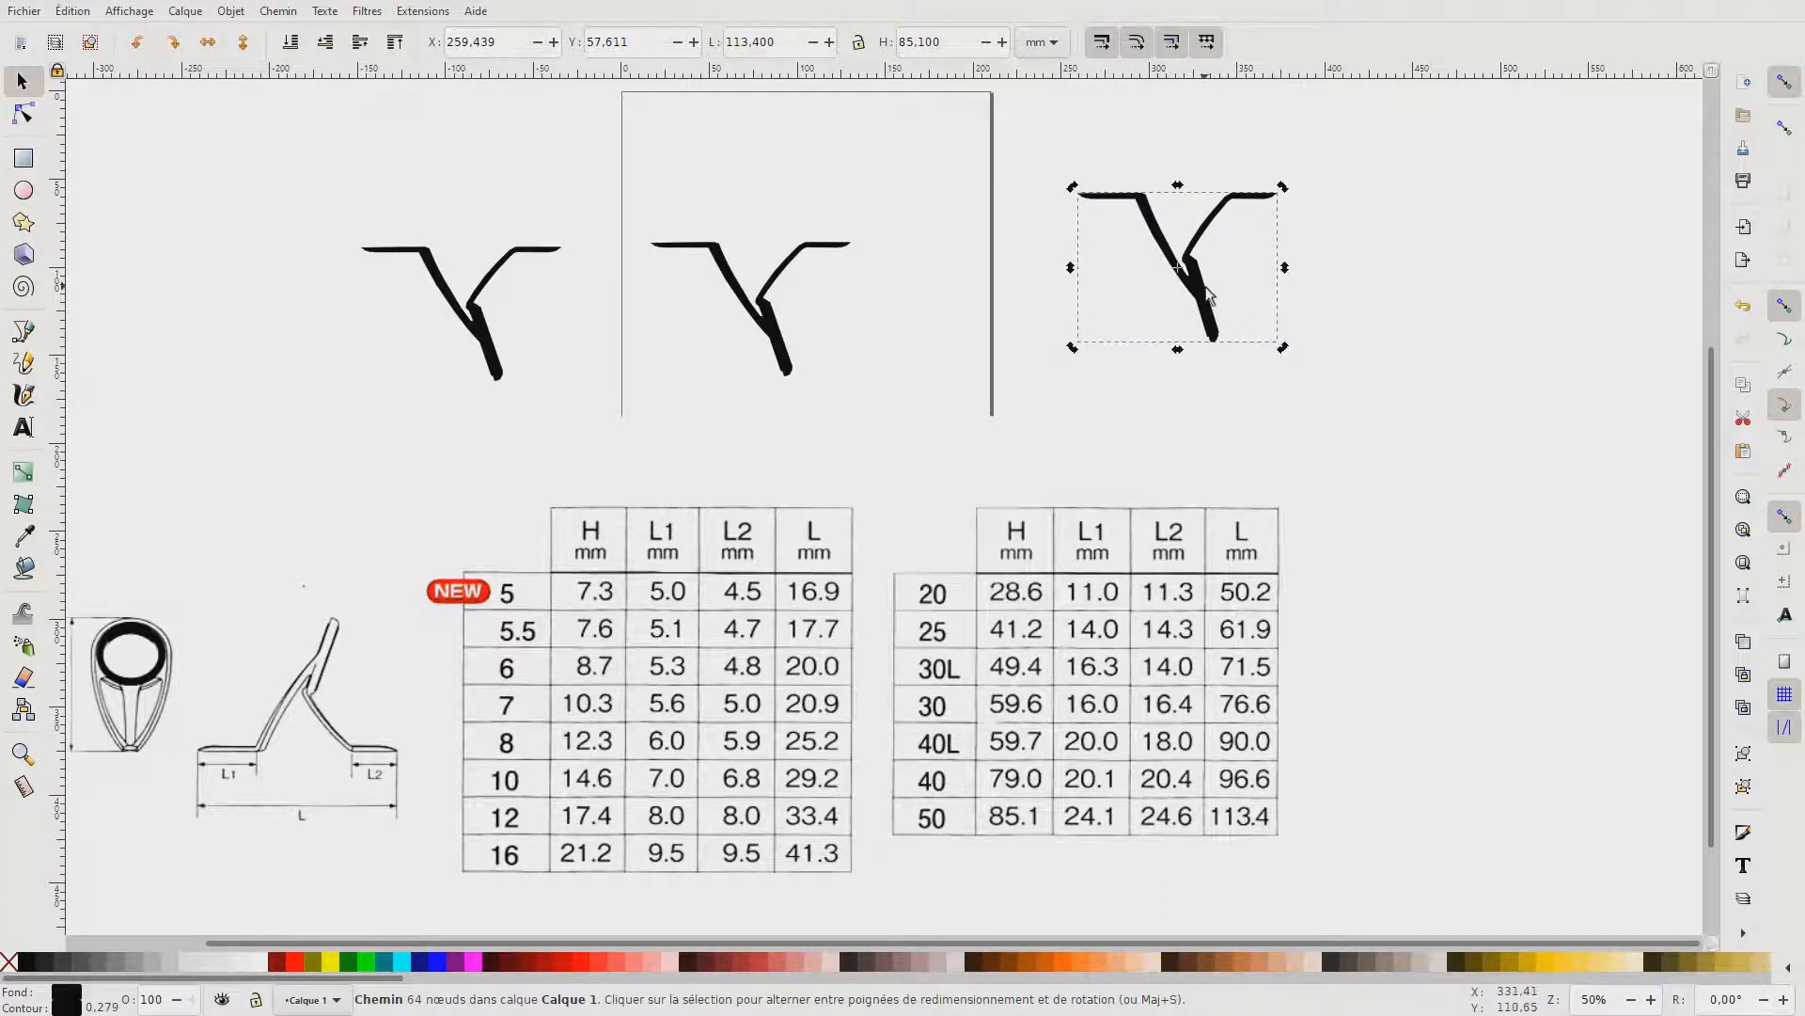
left_click(1098, 147)
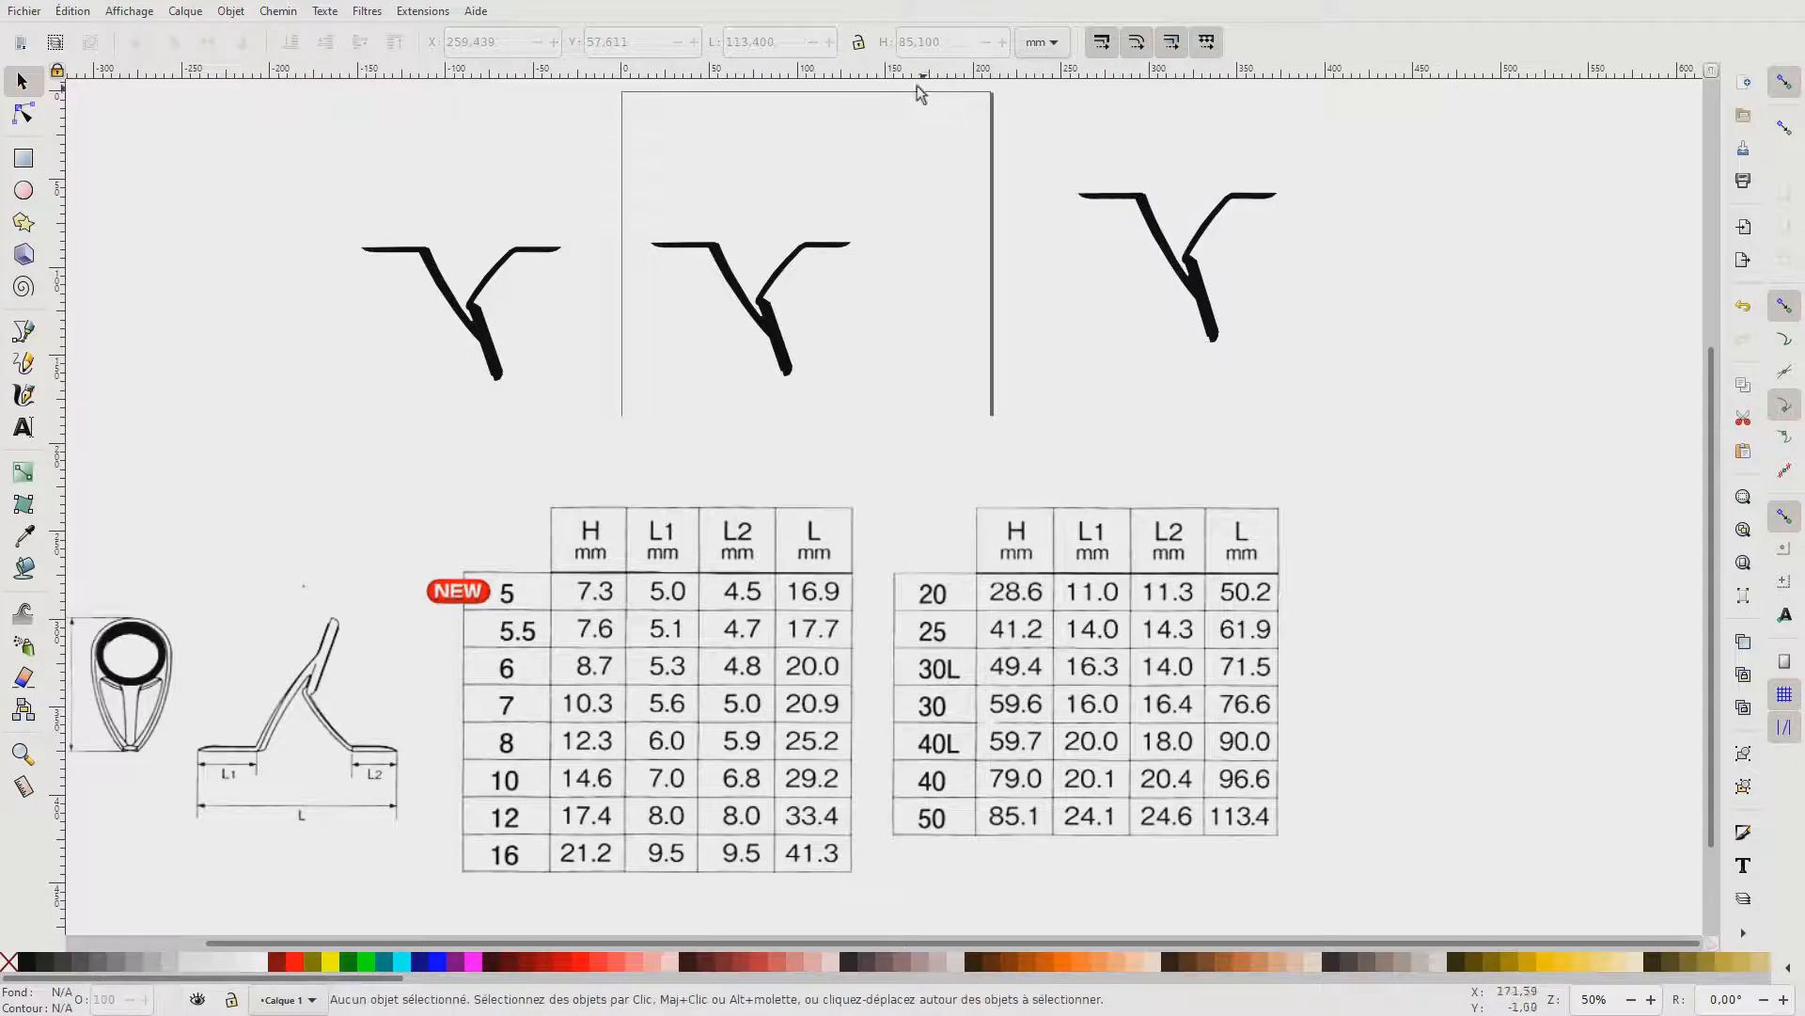
left_click(1178, 279)
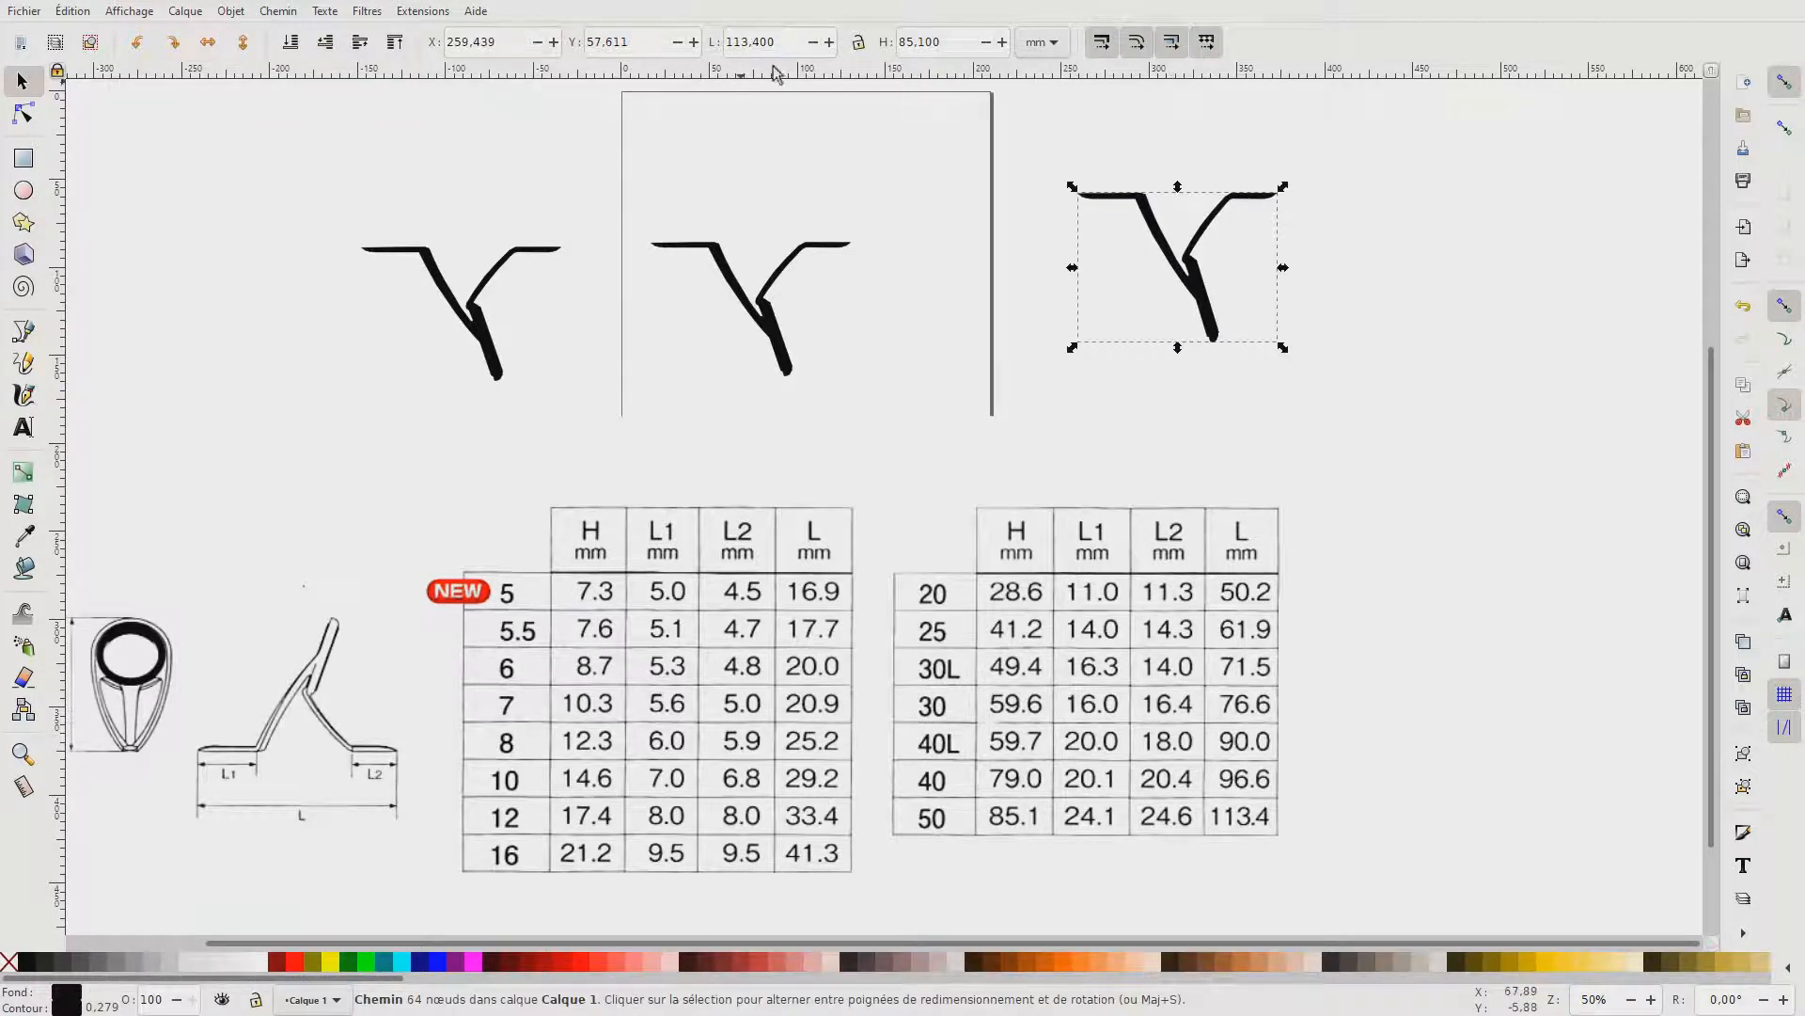
- Scale the middle guide silhouette to size 5, 16.9 mm wide and 7.3 mm high, and place it just left of the size 50 one
key("ctrl+z")
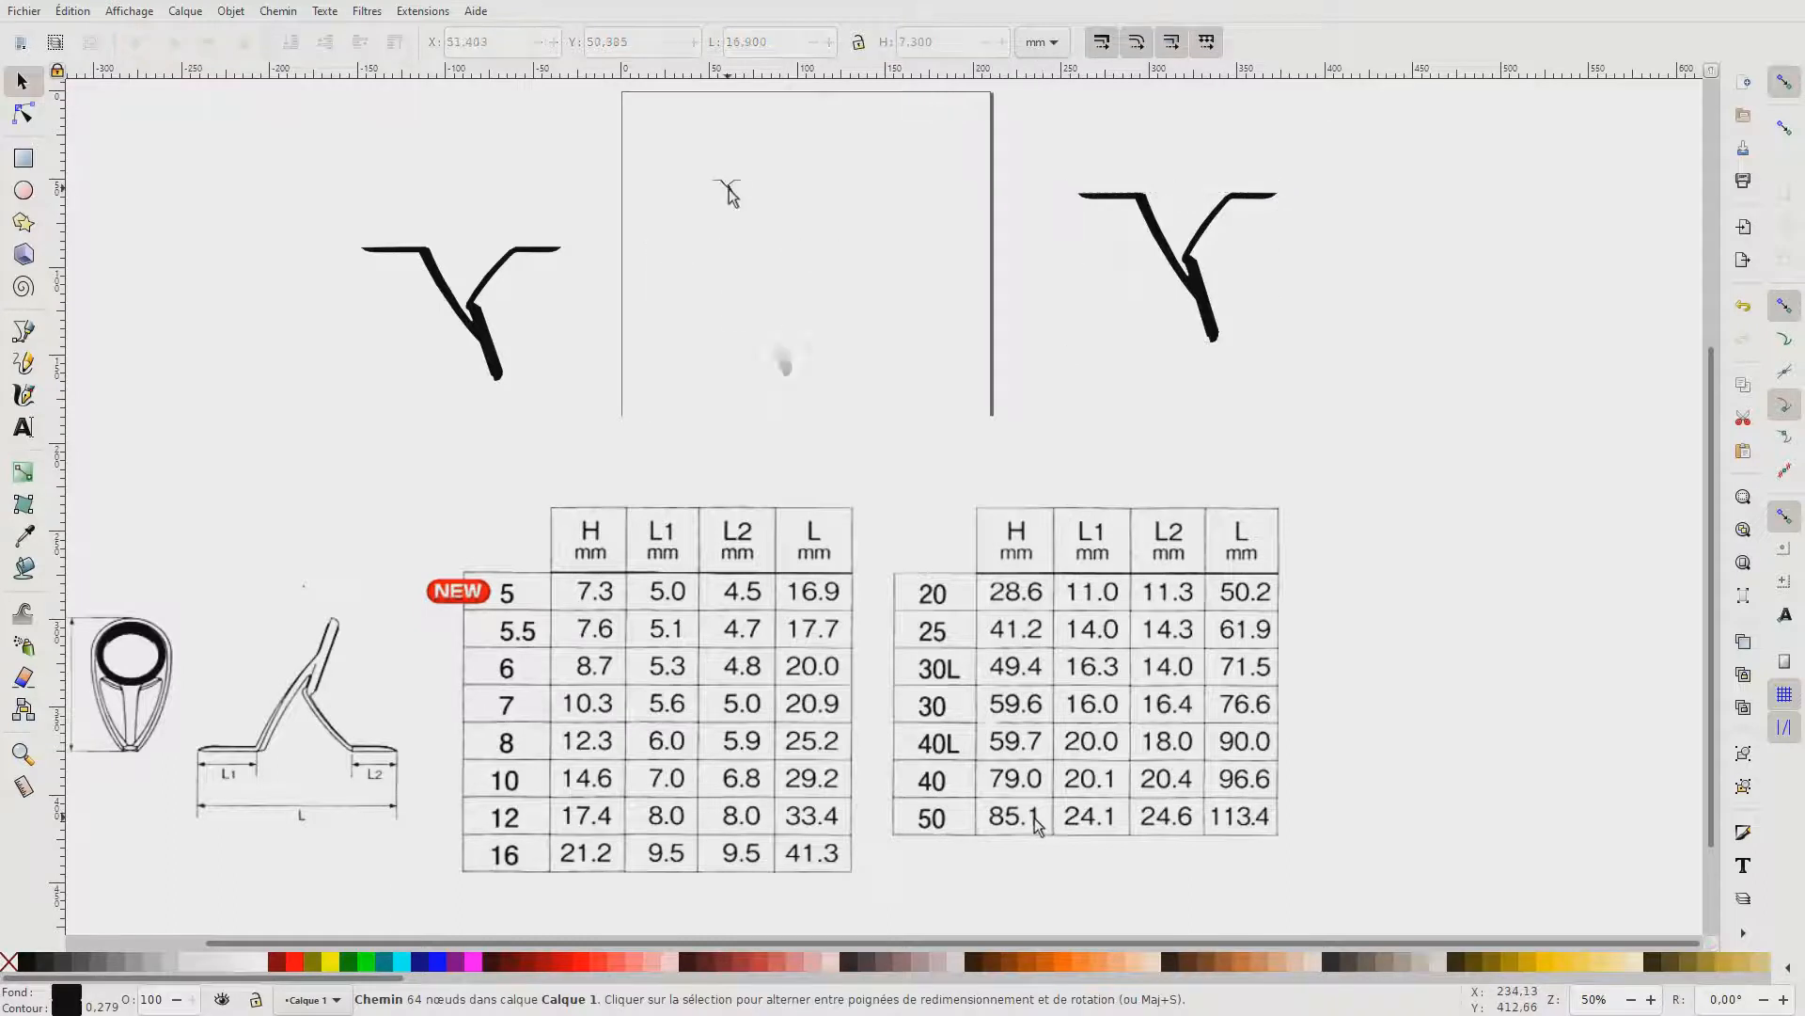
left_click_drag(867, 249, 1080, 289)
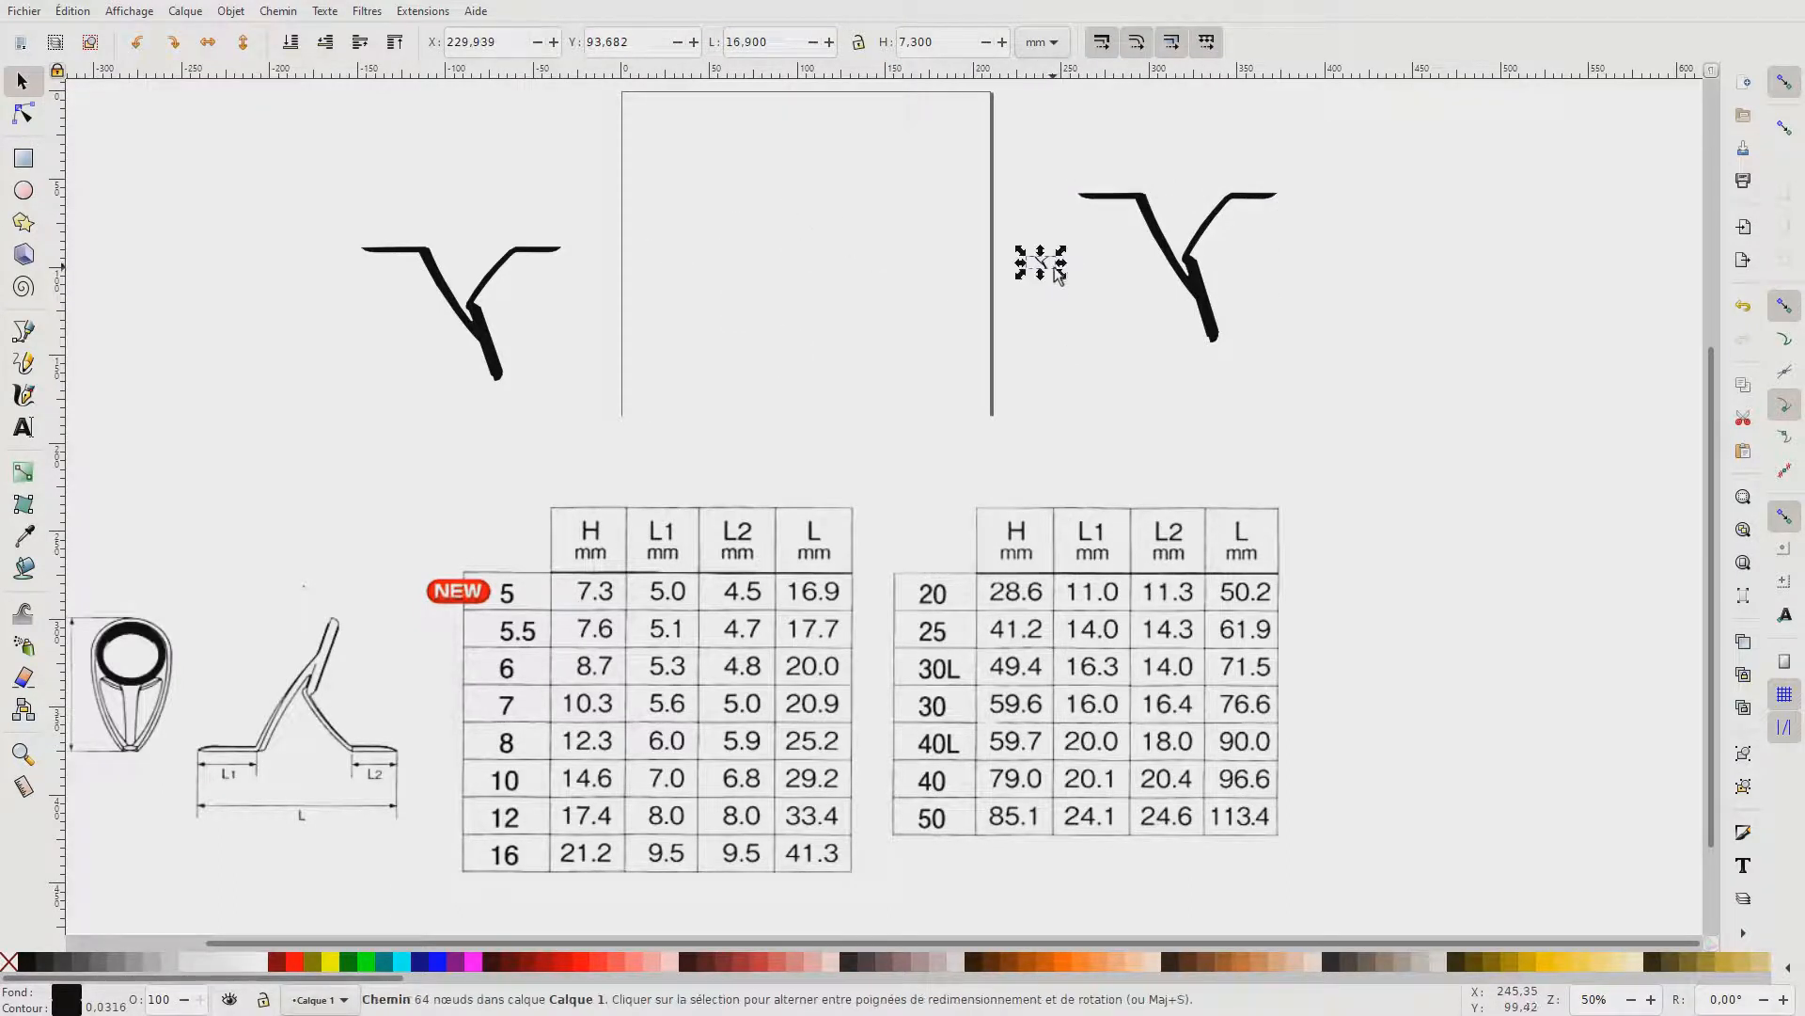
scroll(1098, 270, "up", 5)
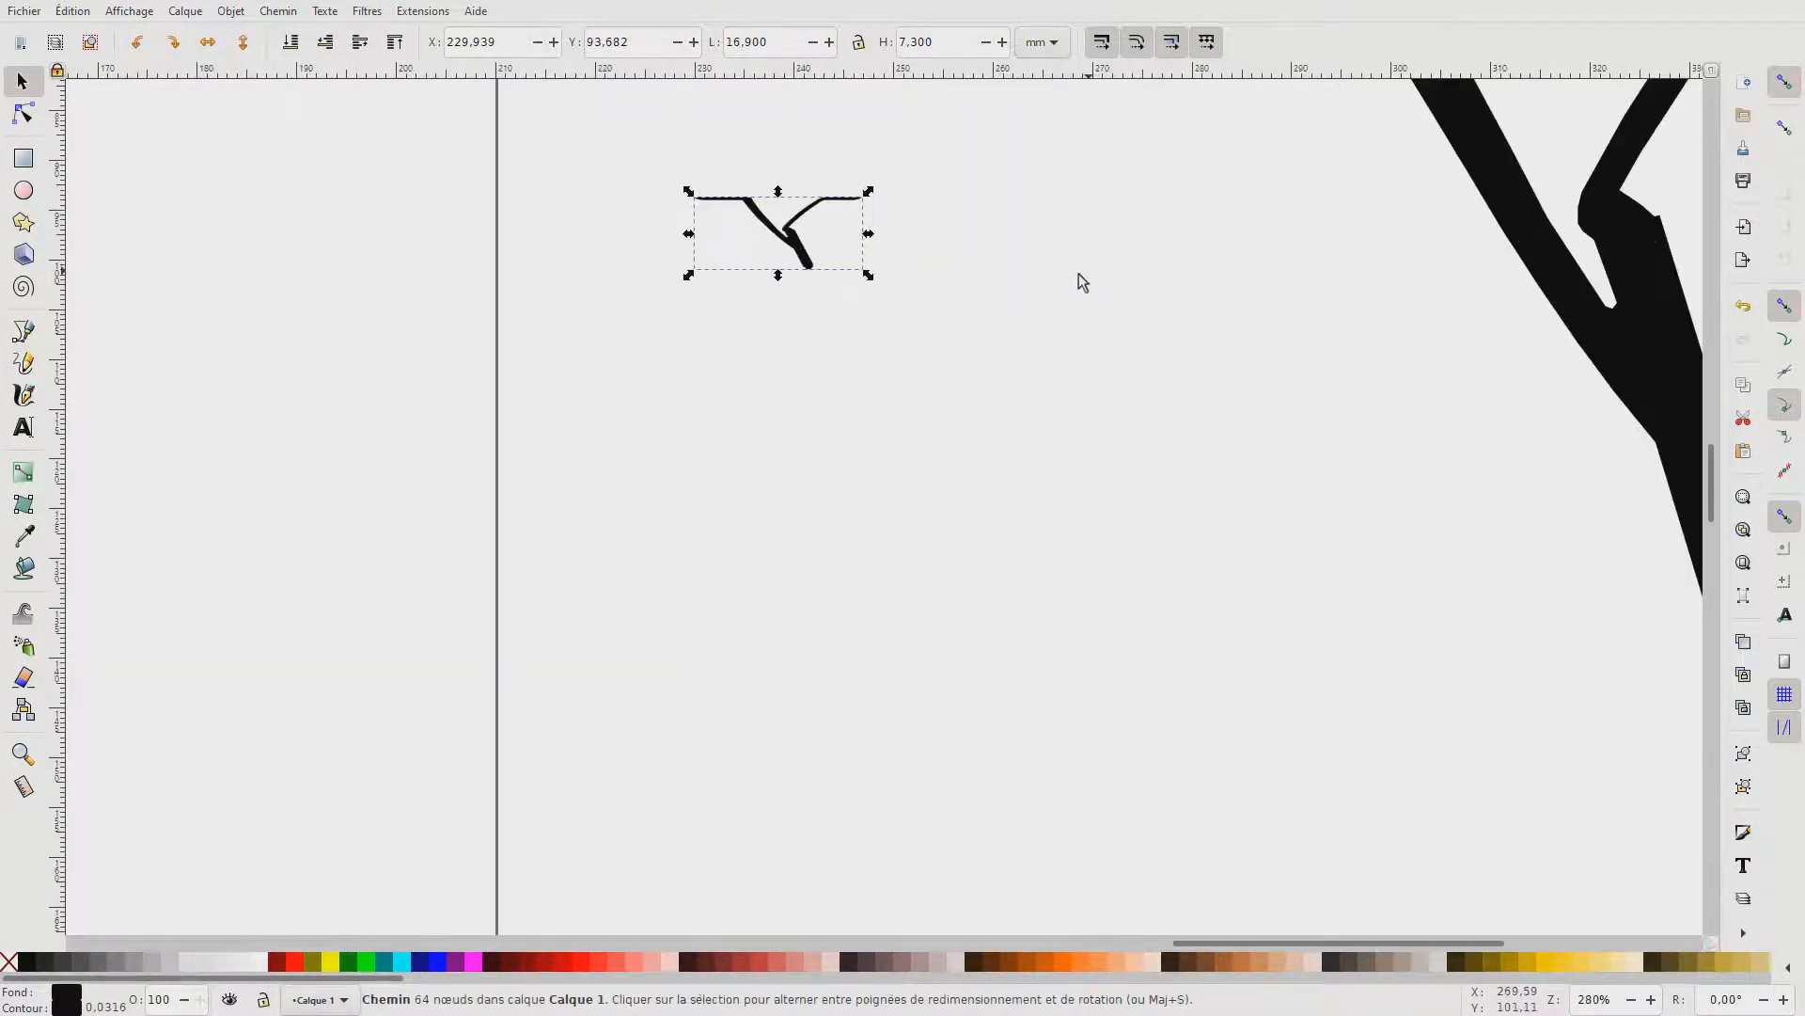
scroll(1007, 336, "up", 2)
scroll(1007, 336, "down", 4)
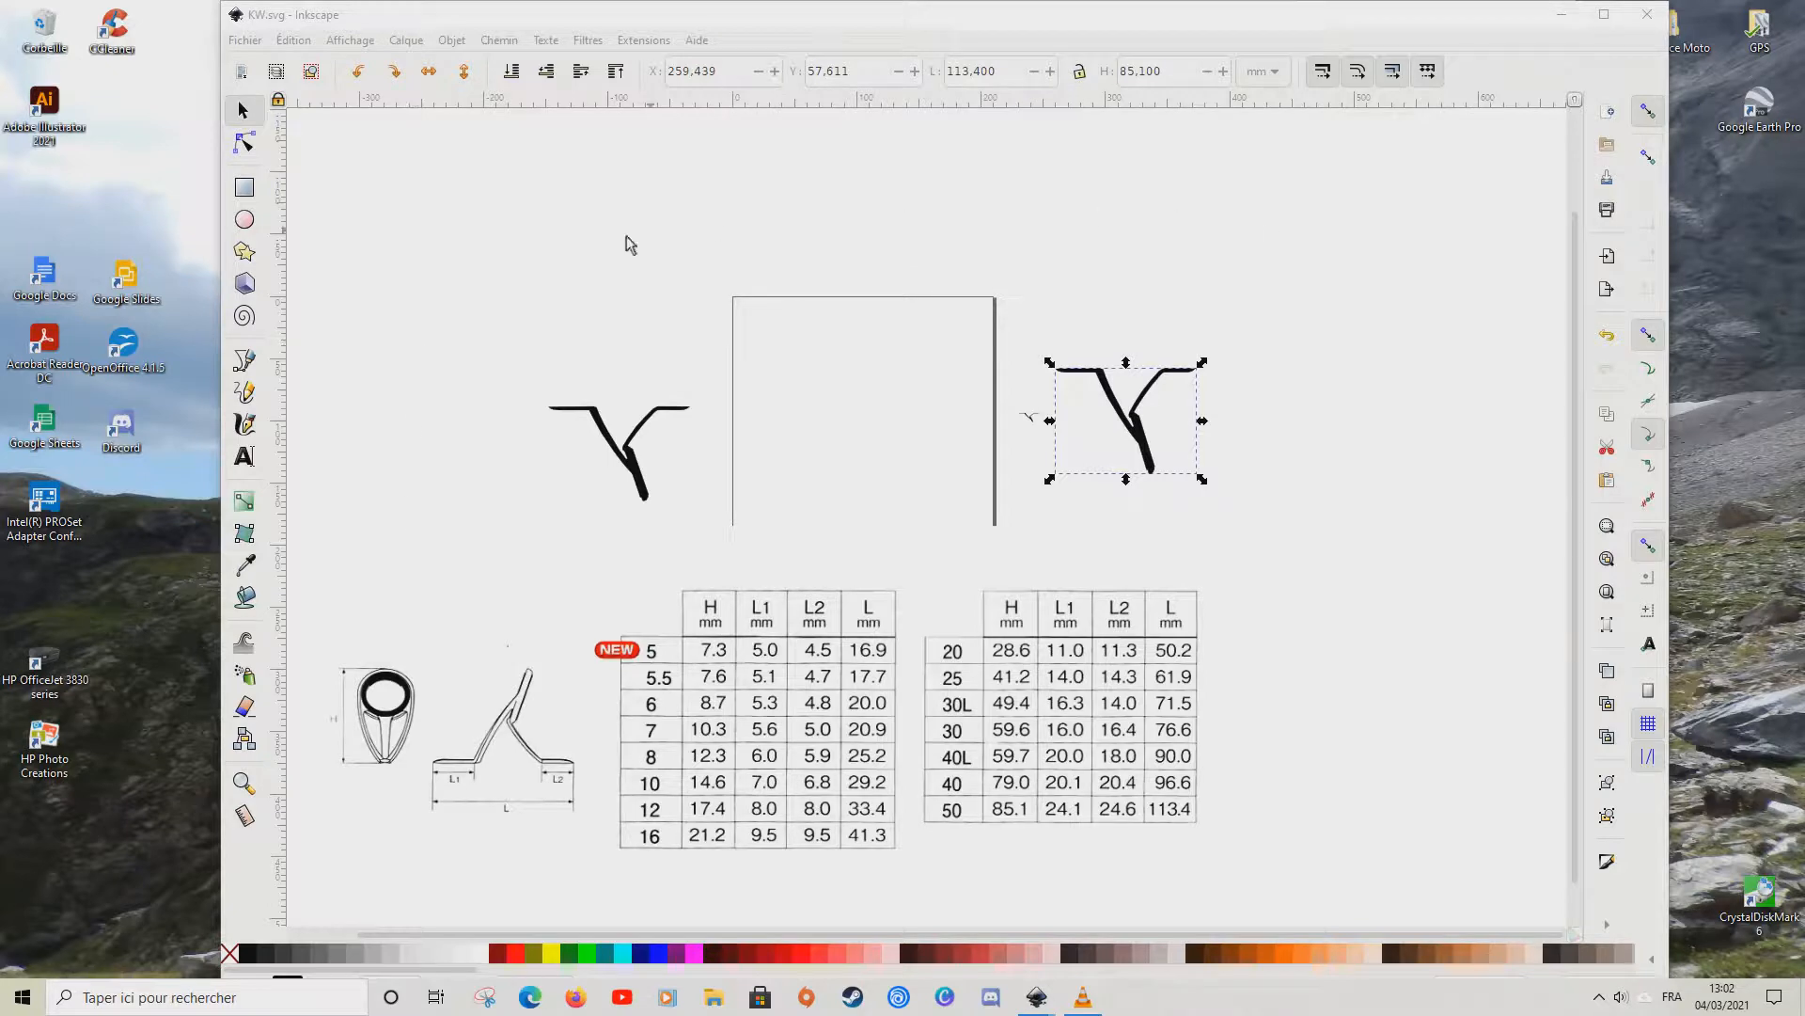
- Move the window of the new document lower so KW.svg stays reachable, and copy the size 50 guide silhouette in KW.svg
mouse_move(1042, 1002)
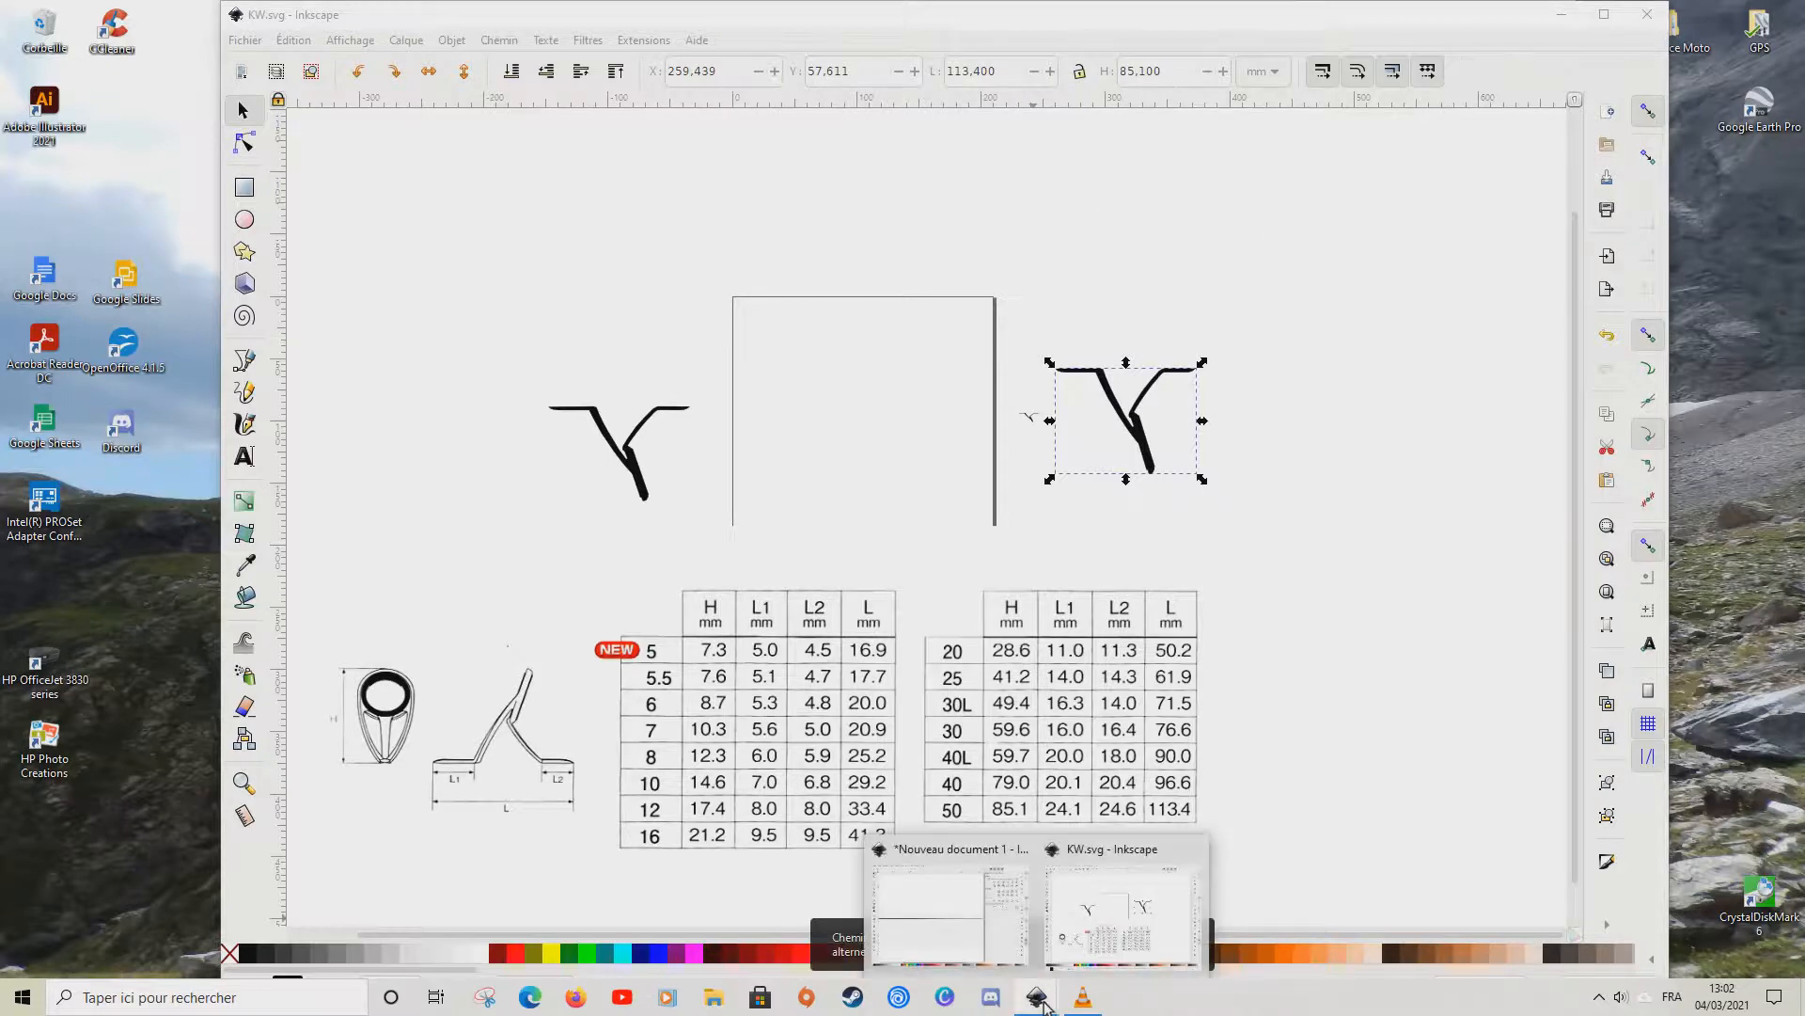
left_click(945, 917)
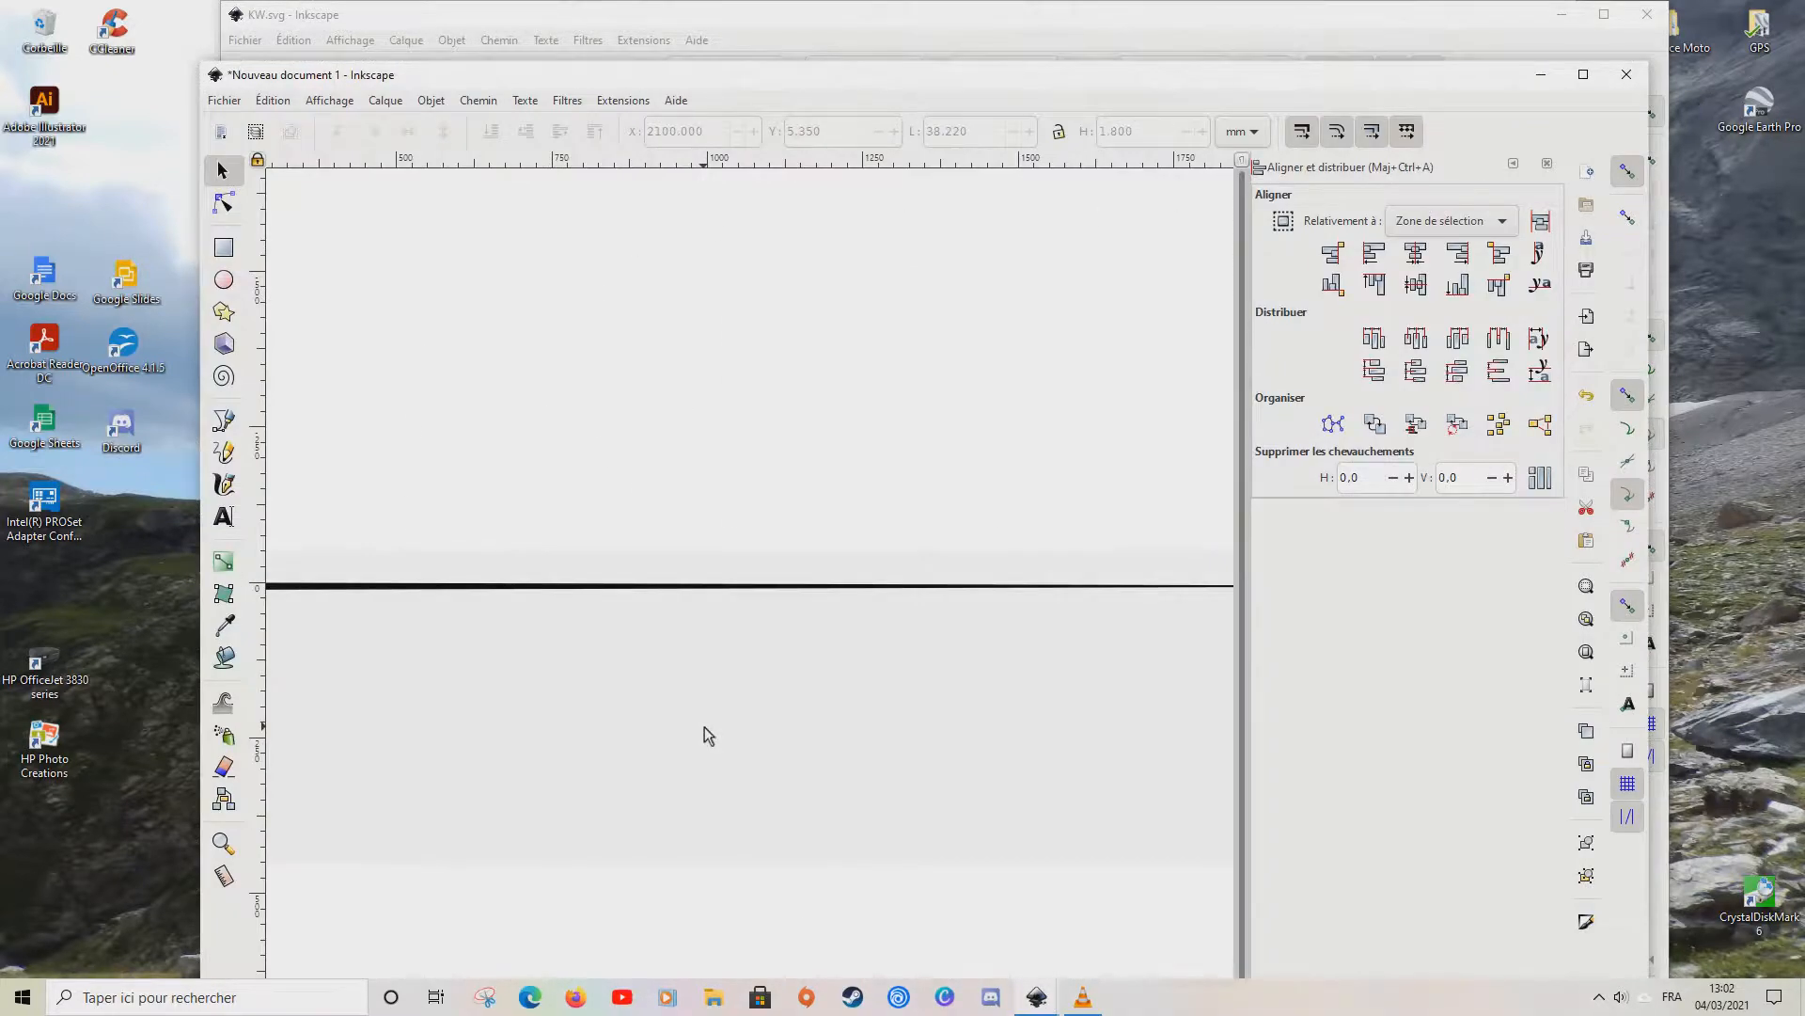
left_click_drag(912, 82, 903, 201)
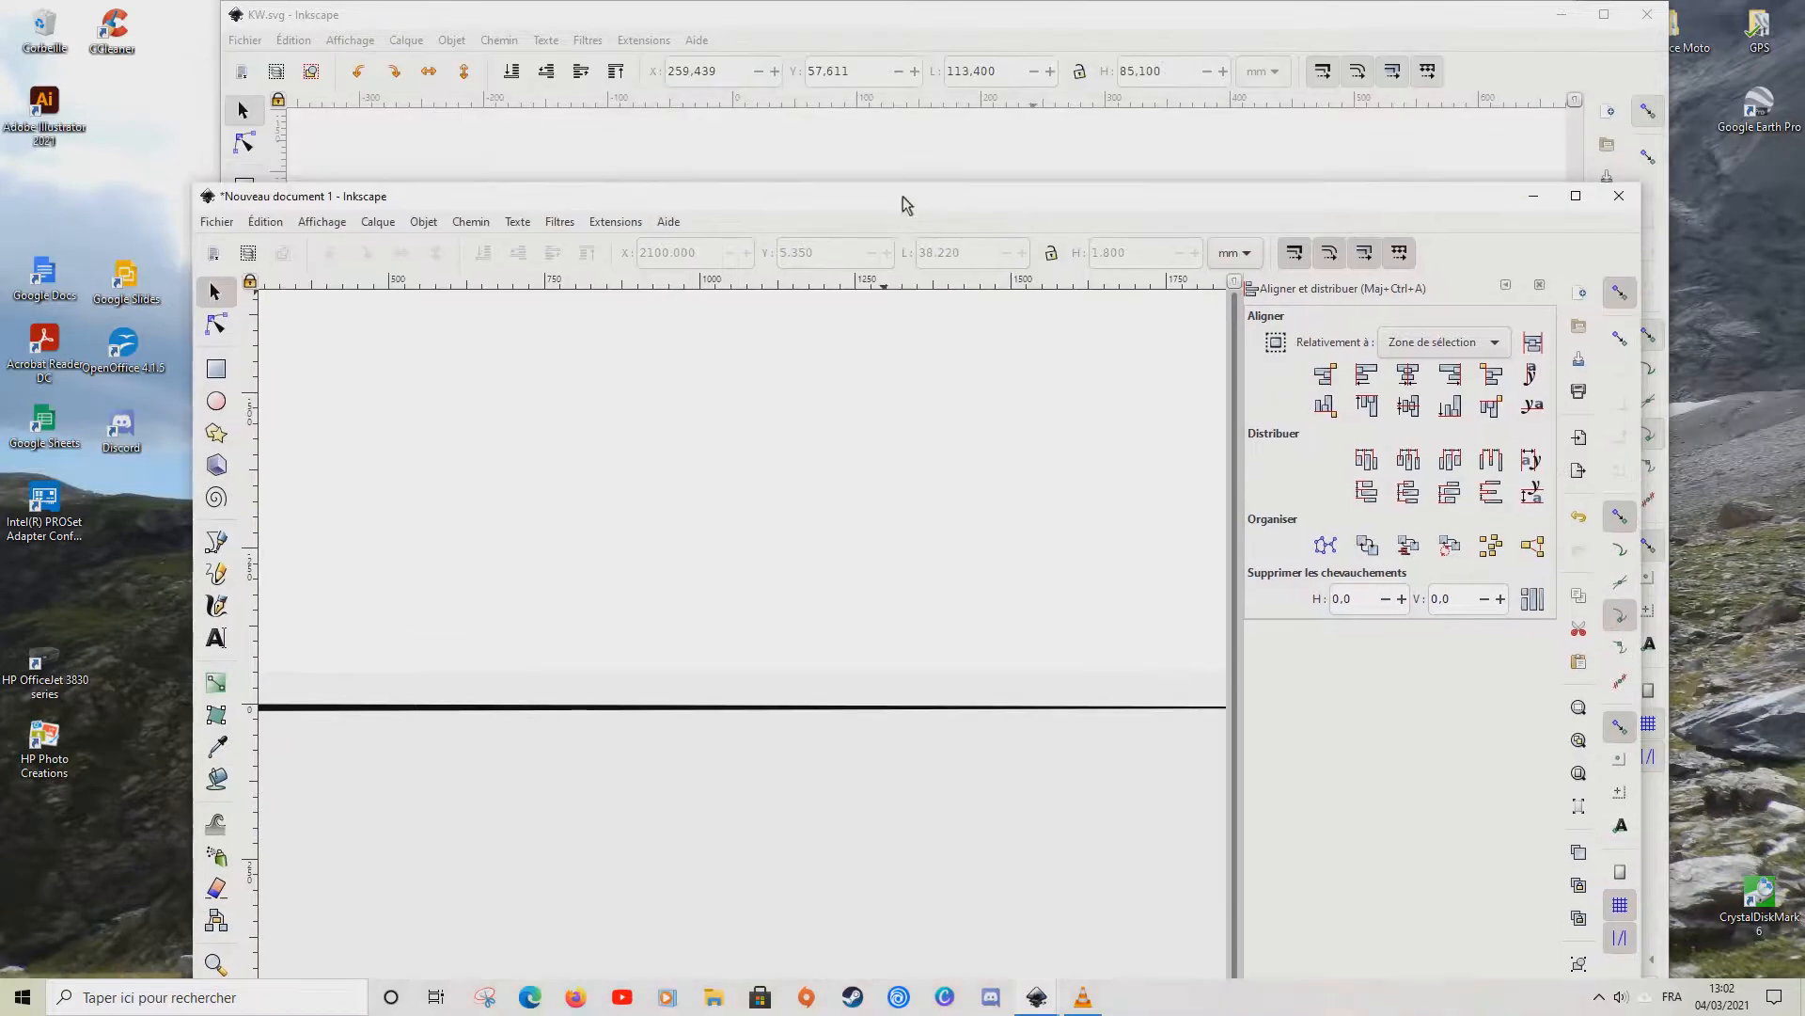
left_click(1056, 43)
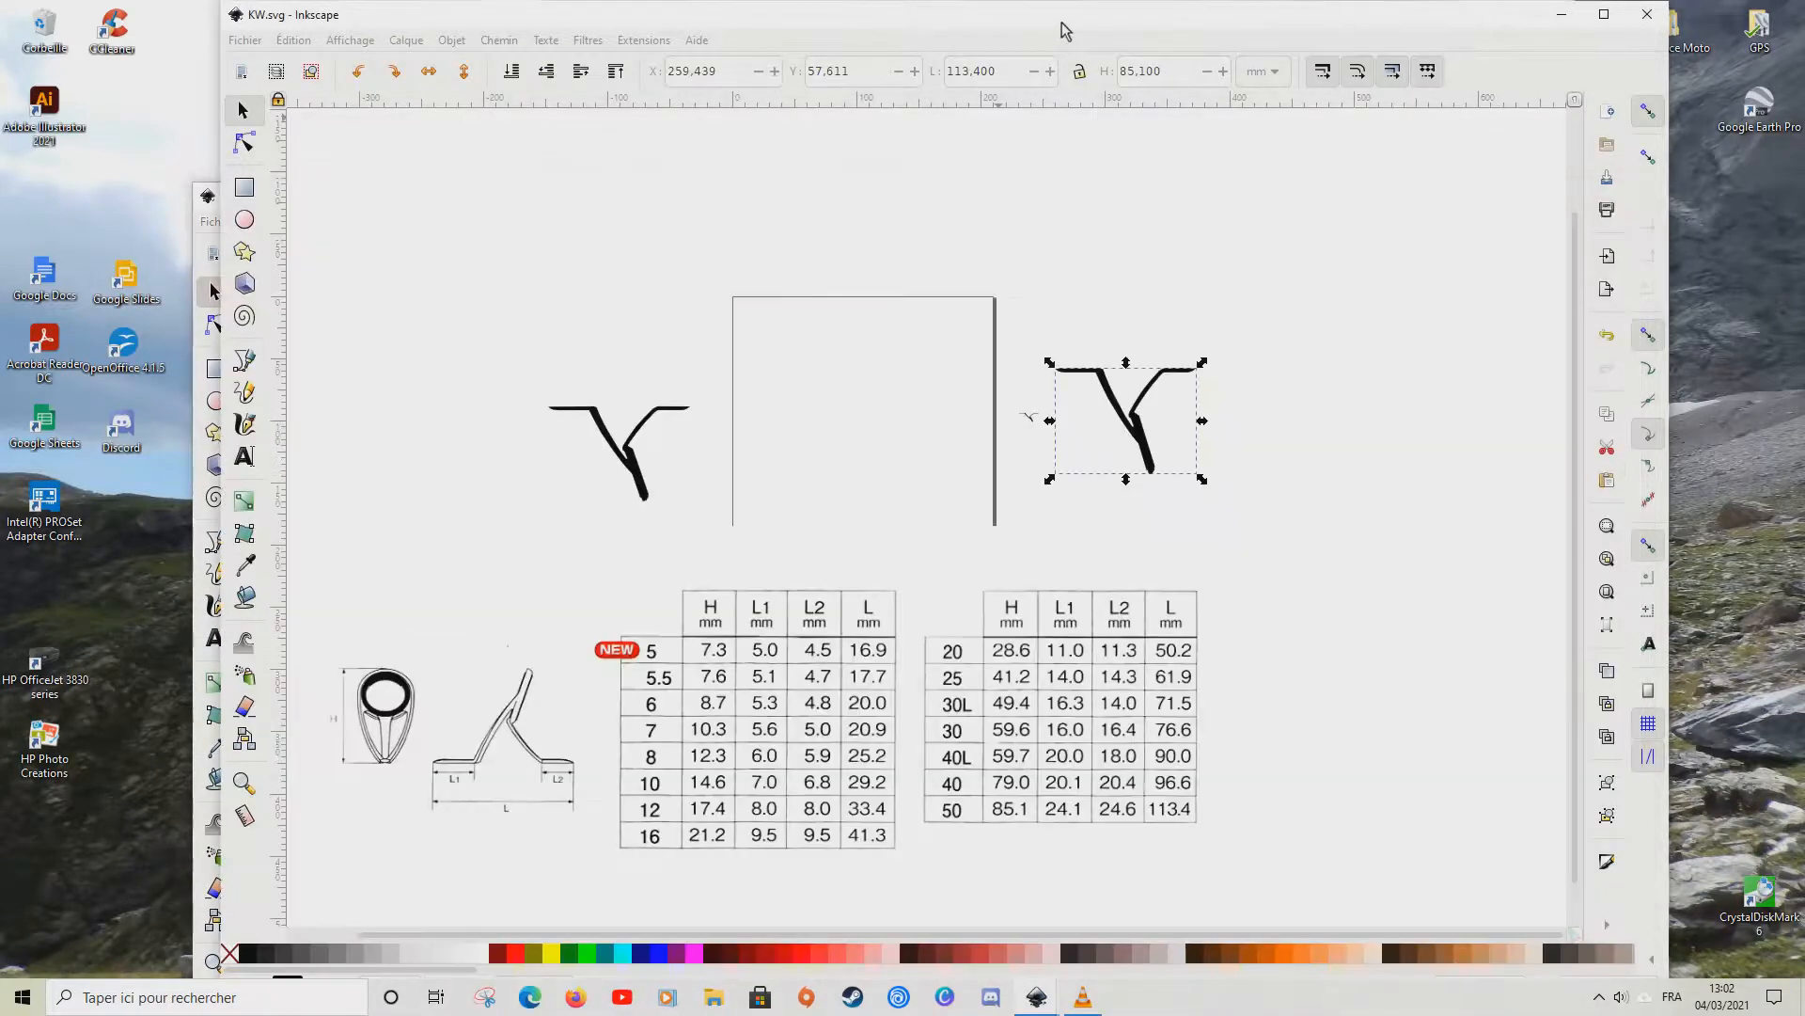
right_click(1136, 425)
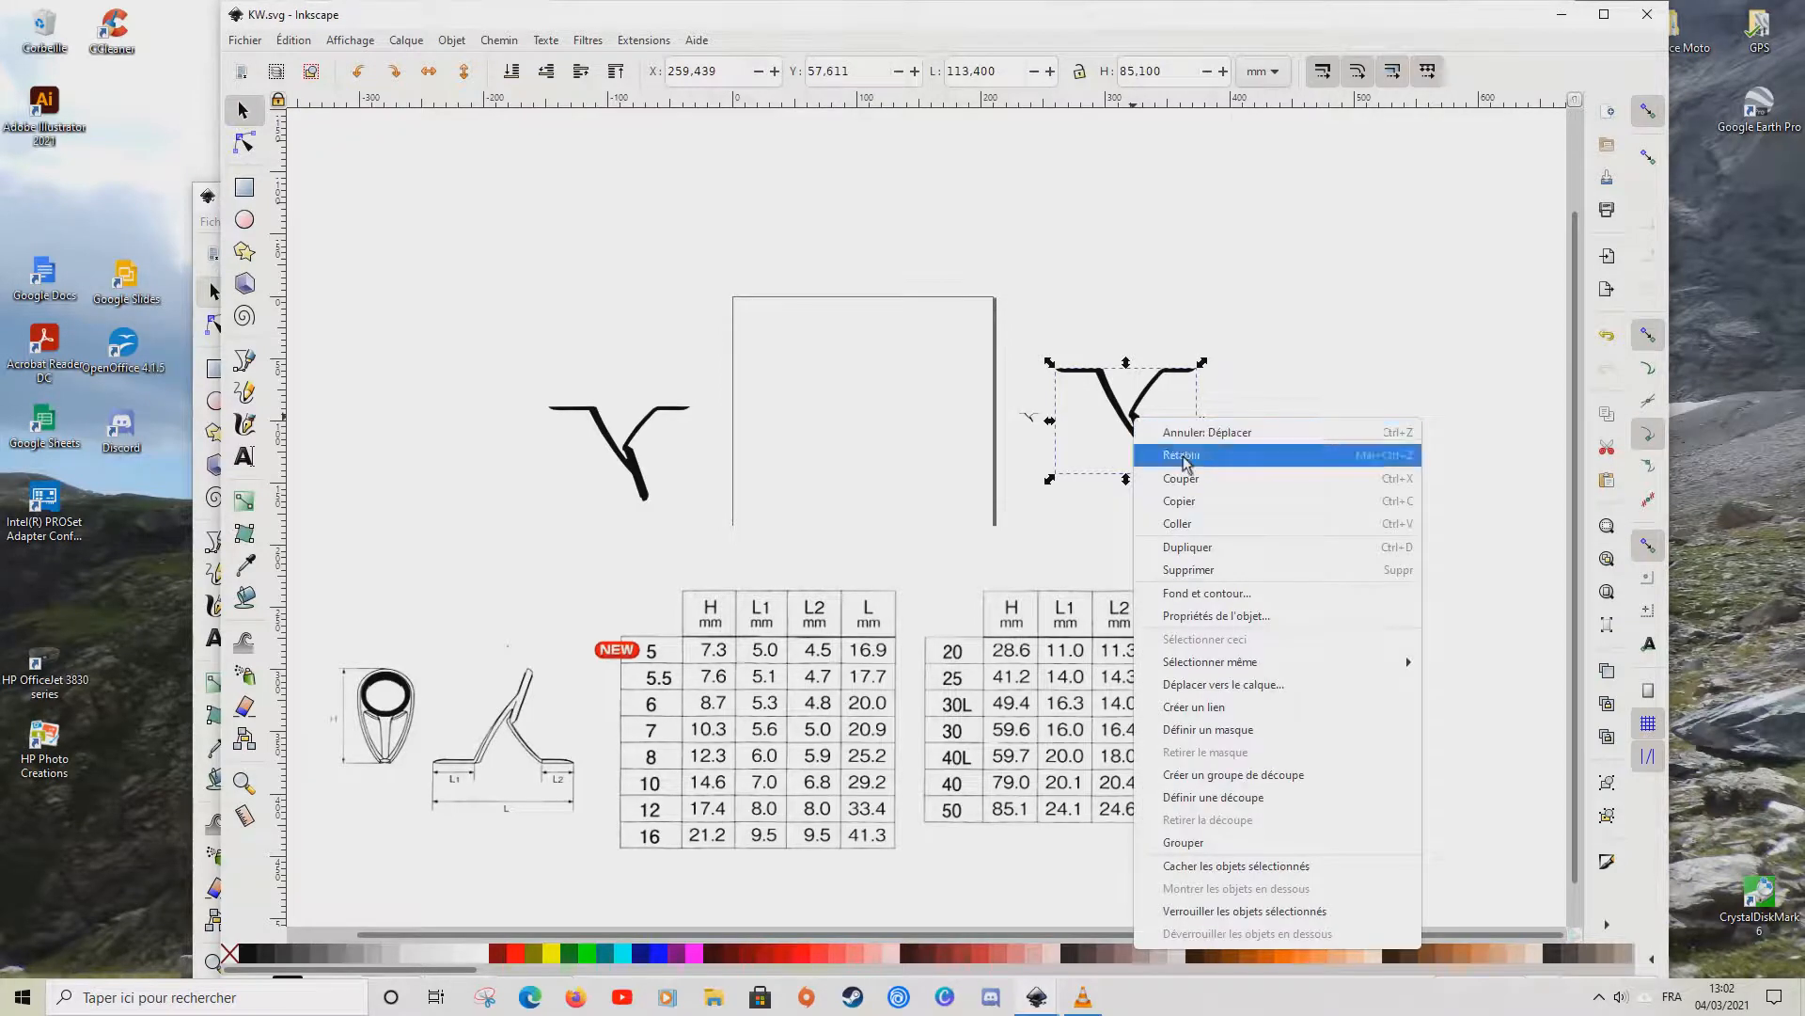
left_click(1212, 509)
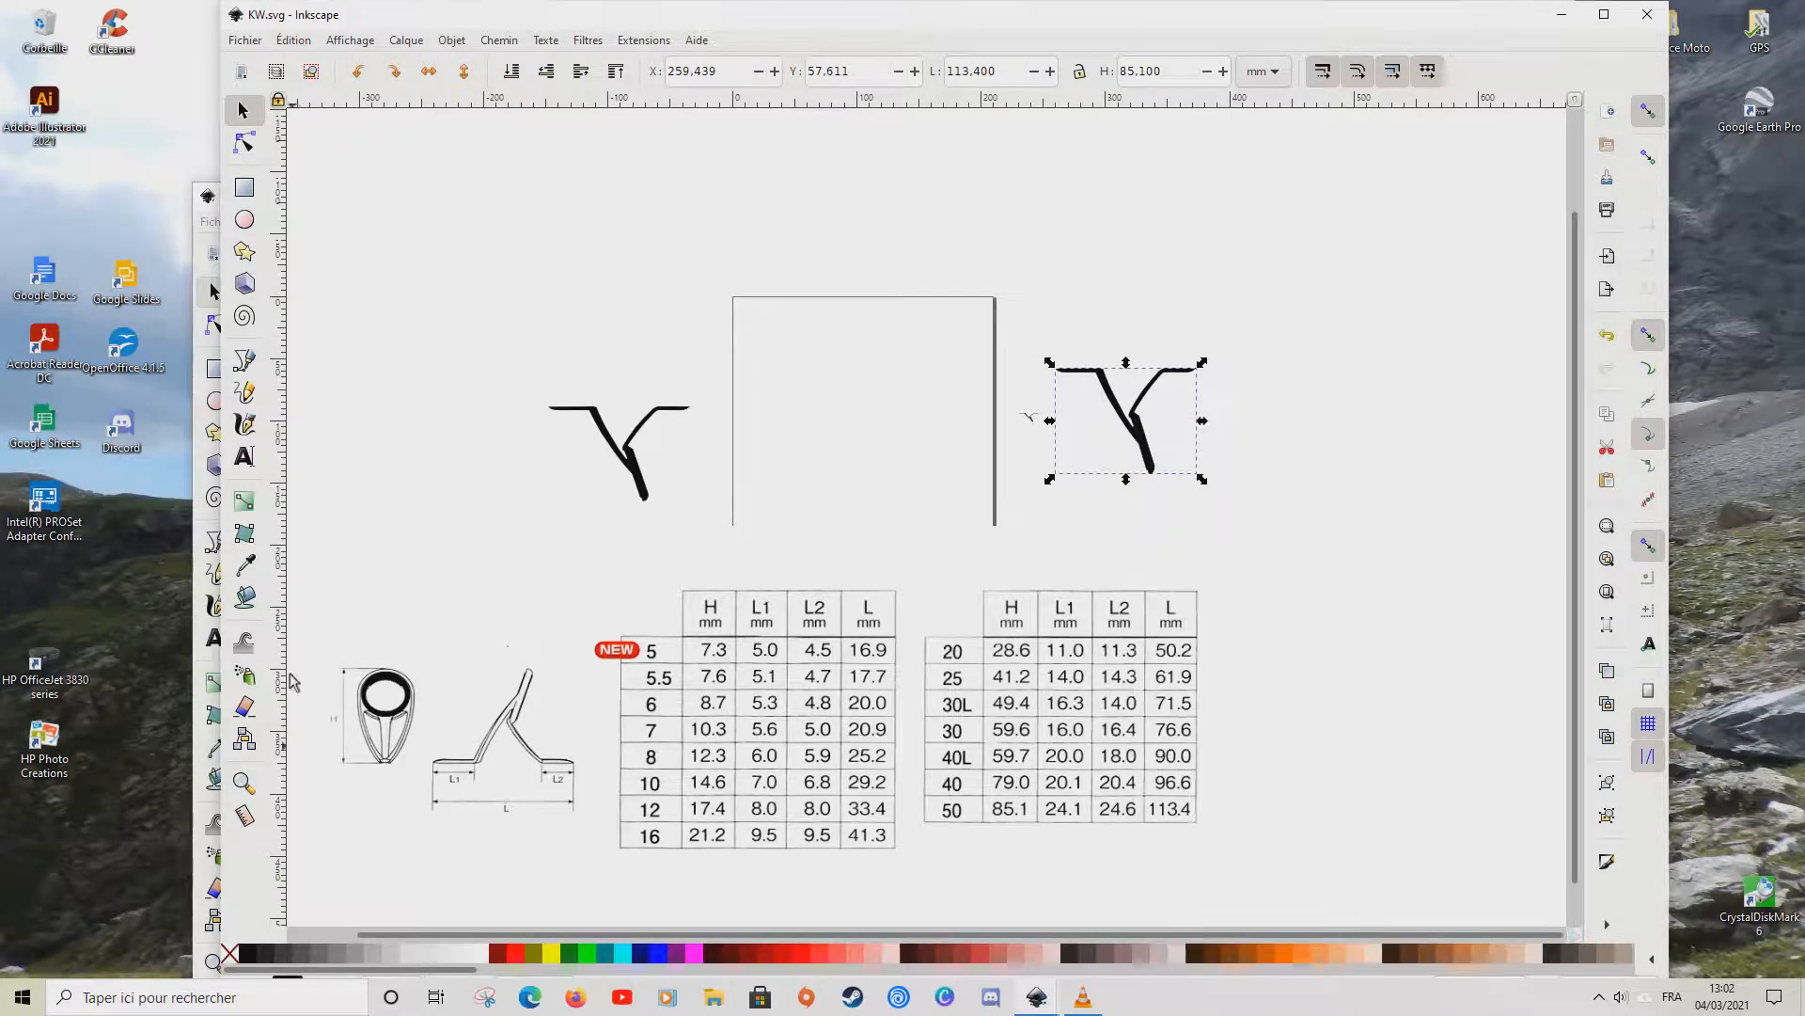
- Maximize the new document, paste the size 50 silhouette there, and move it below the long tapered bar to about X 522 mm, Y 95 mm
left_click(208, 197)
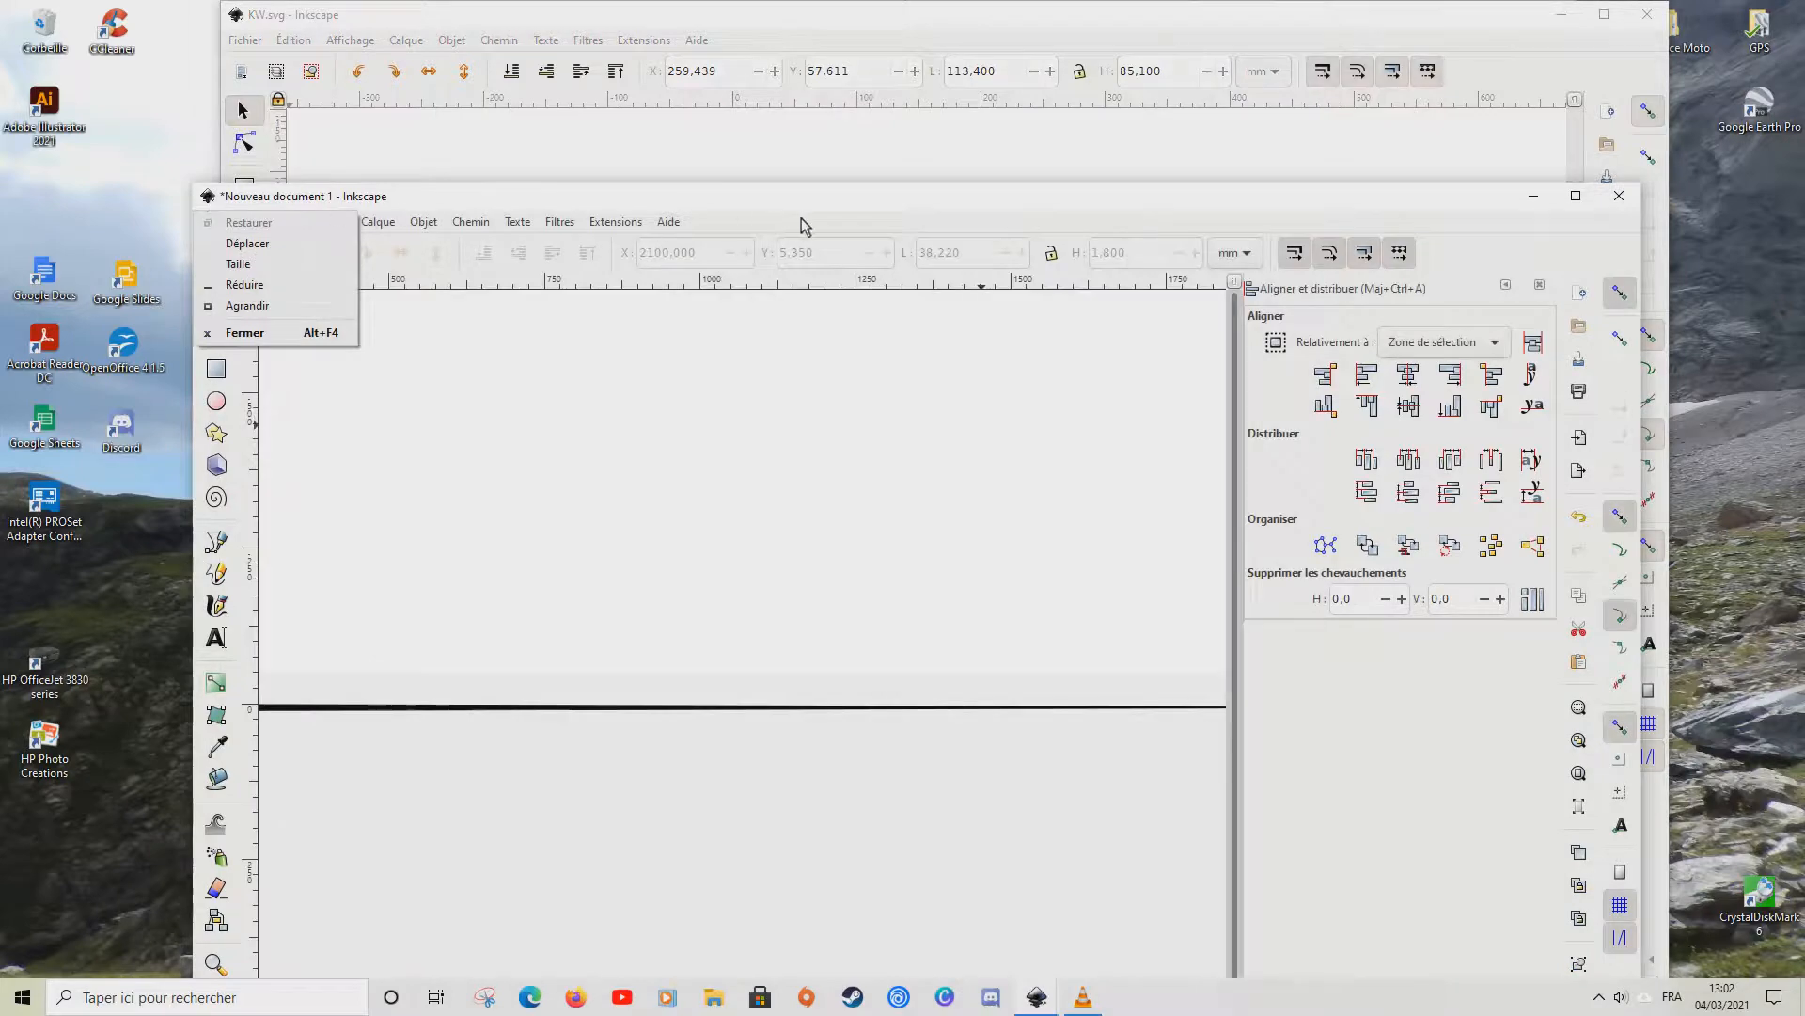
left_click(1576, 196)
right_click(613, 647)
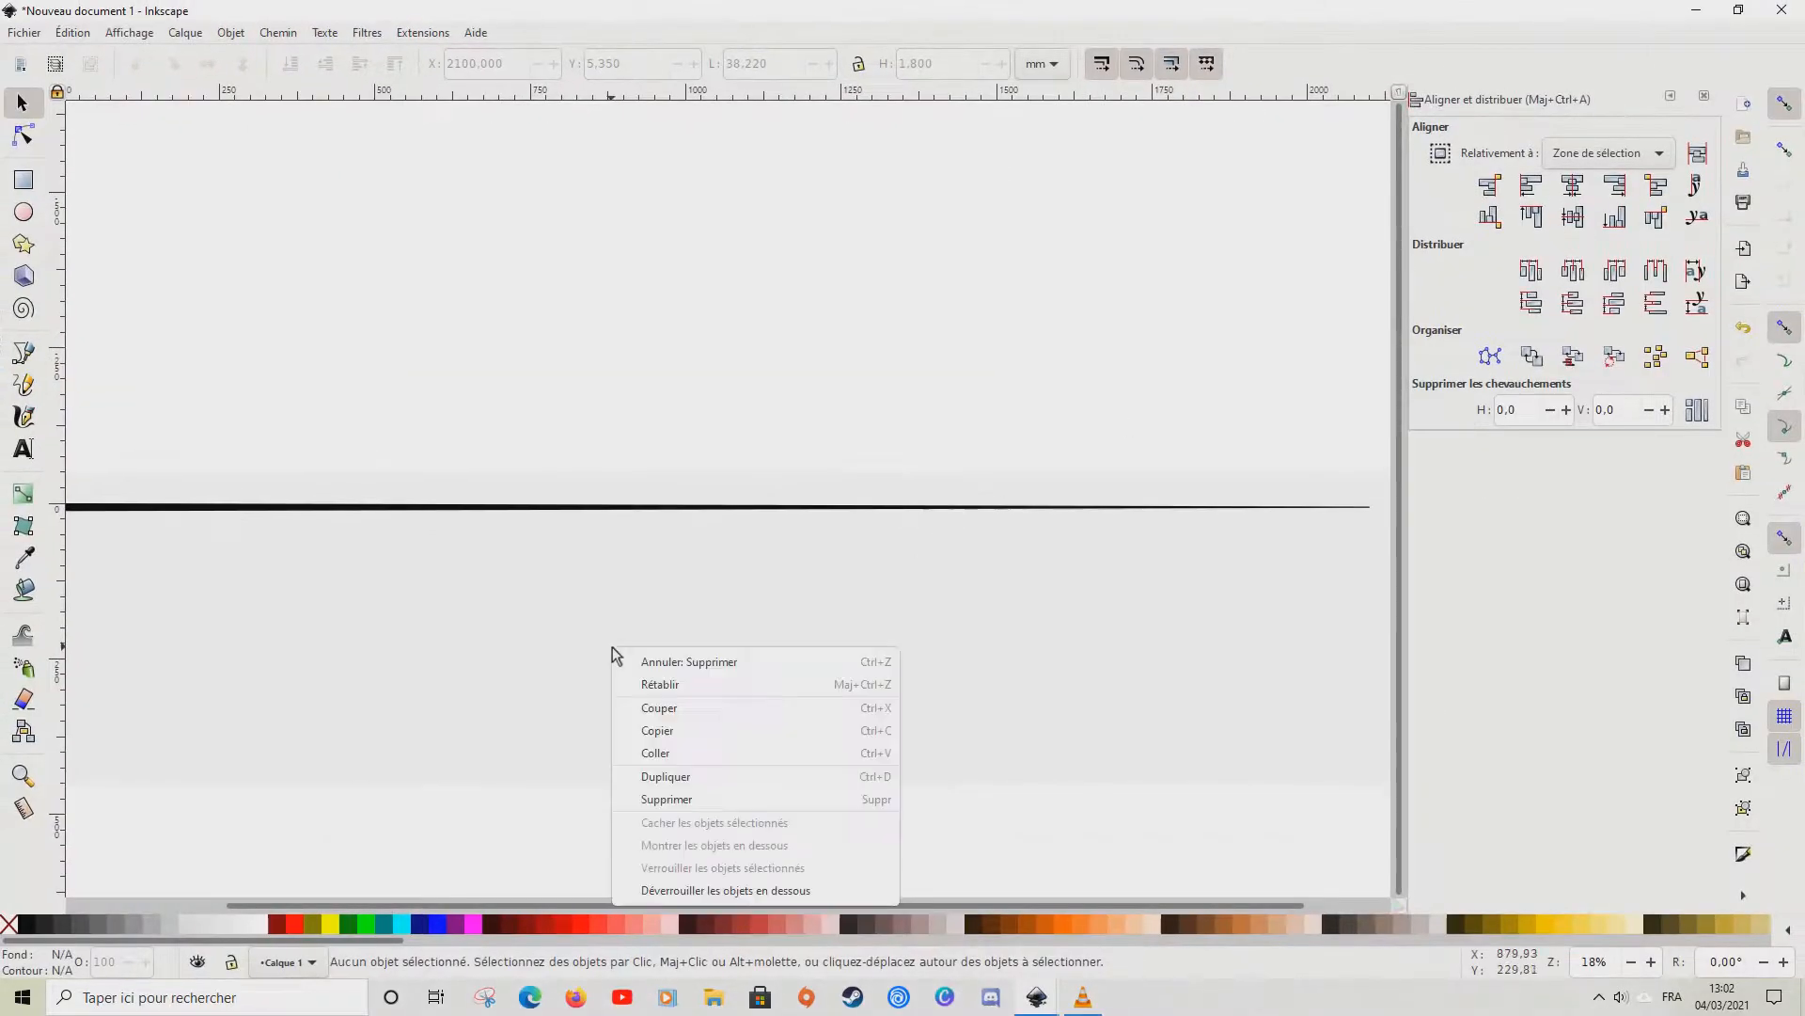
left_click(725, 762)
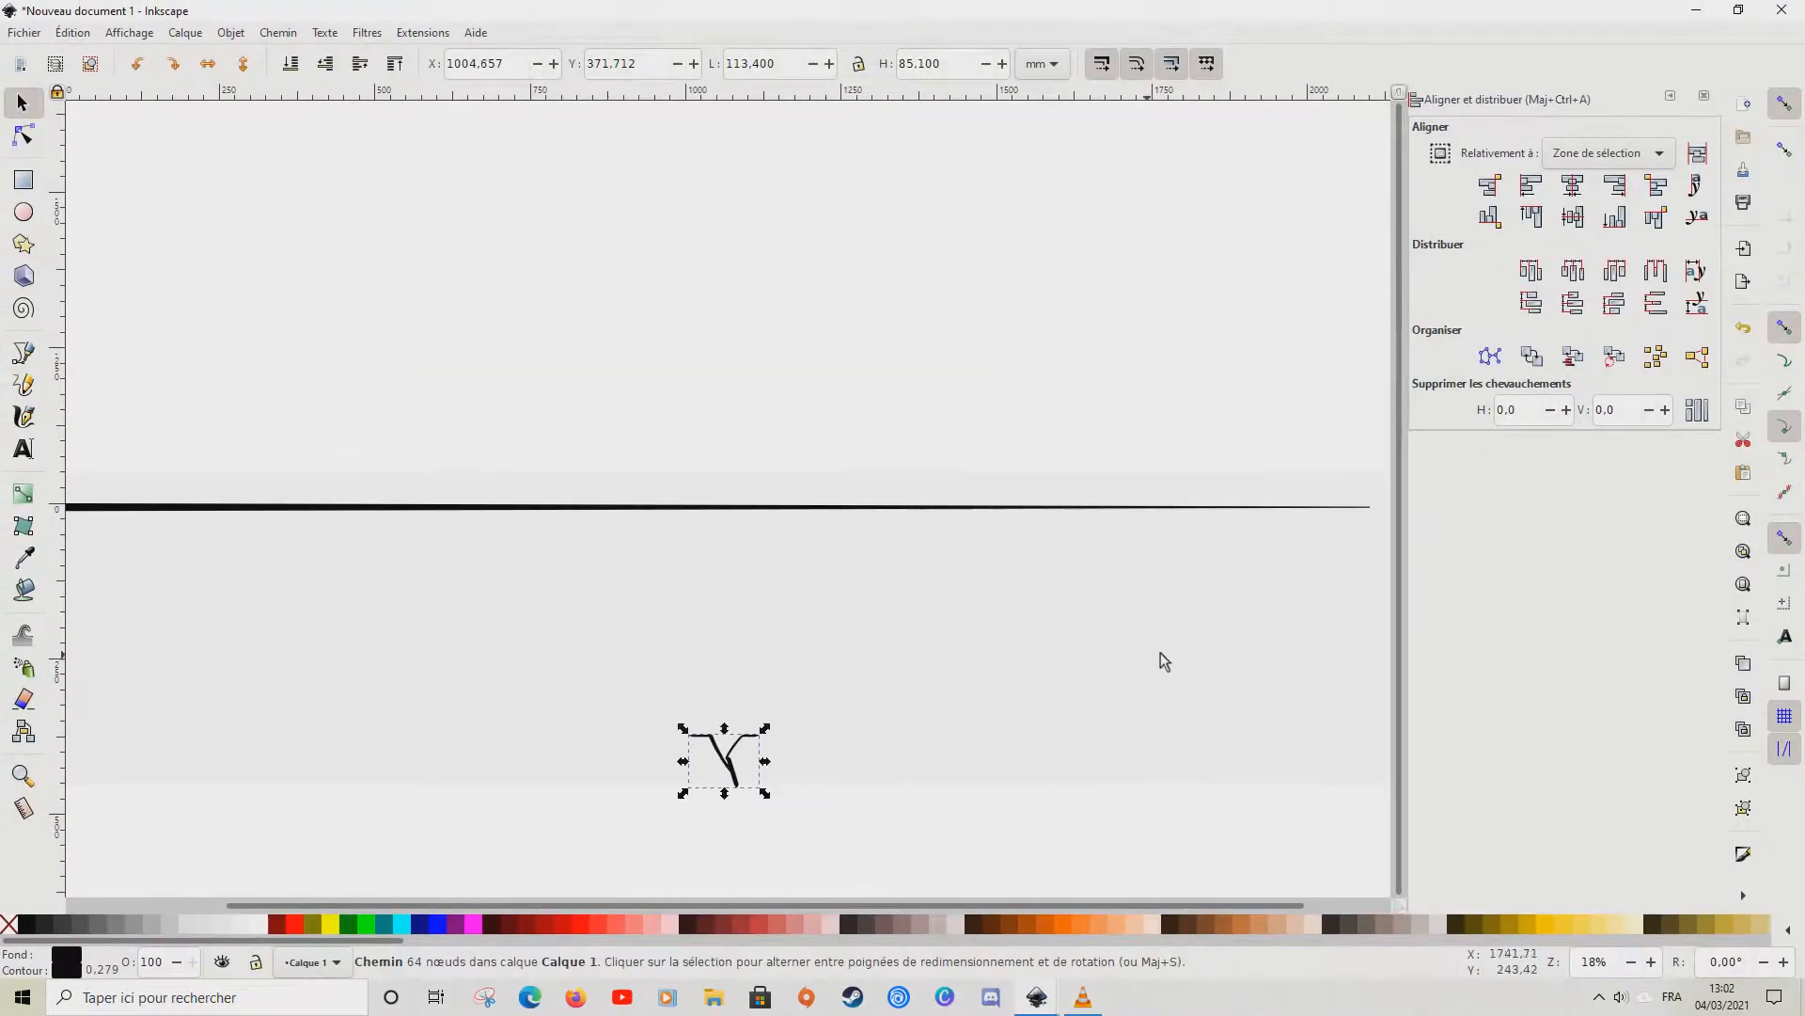
left_click_drag(730, 766, 432, 594)
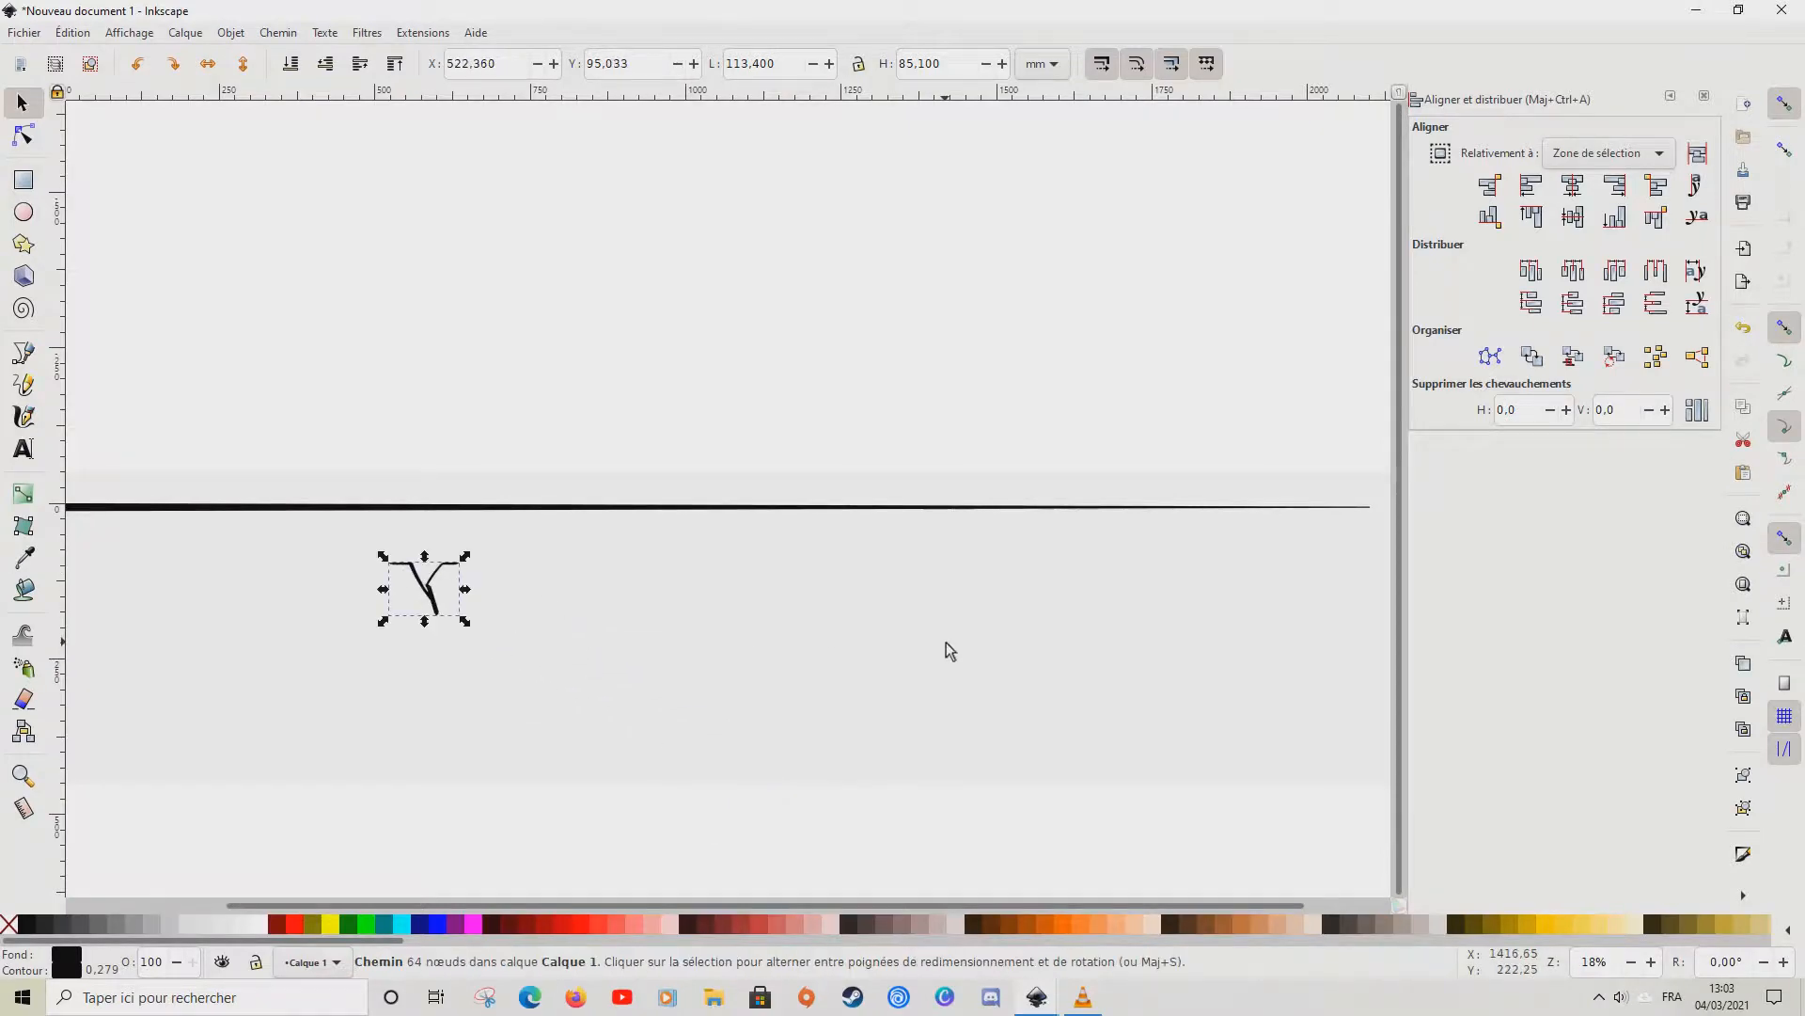
- Switch back to the KW.svg document
mouse_move(1058, 988)
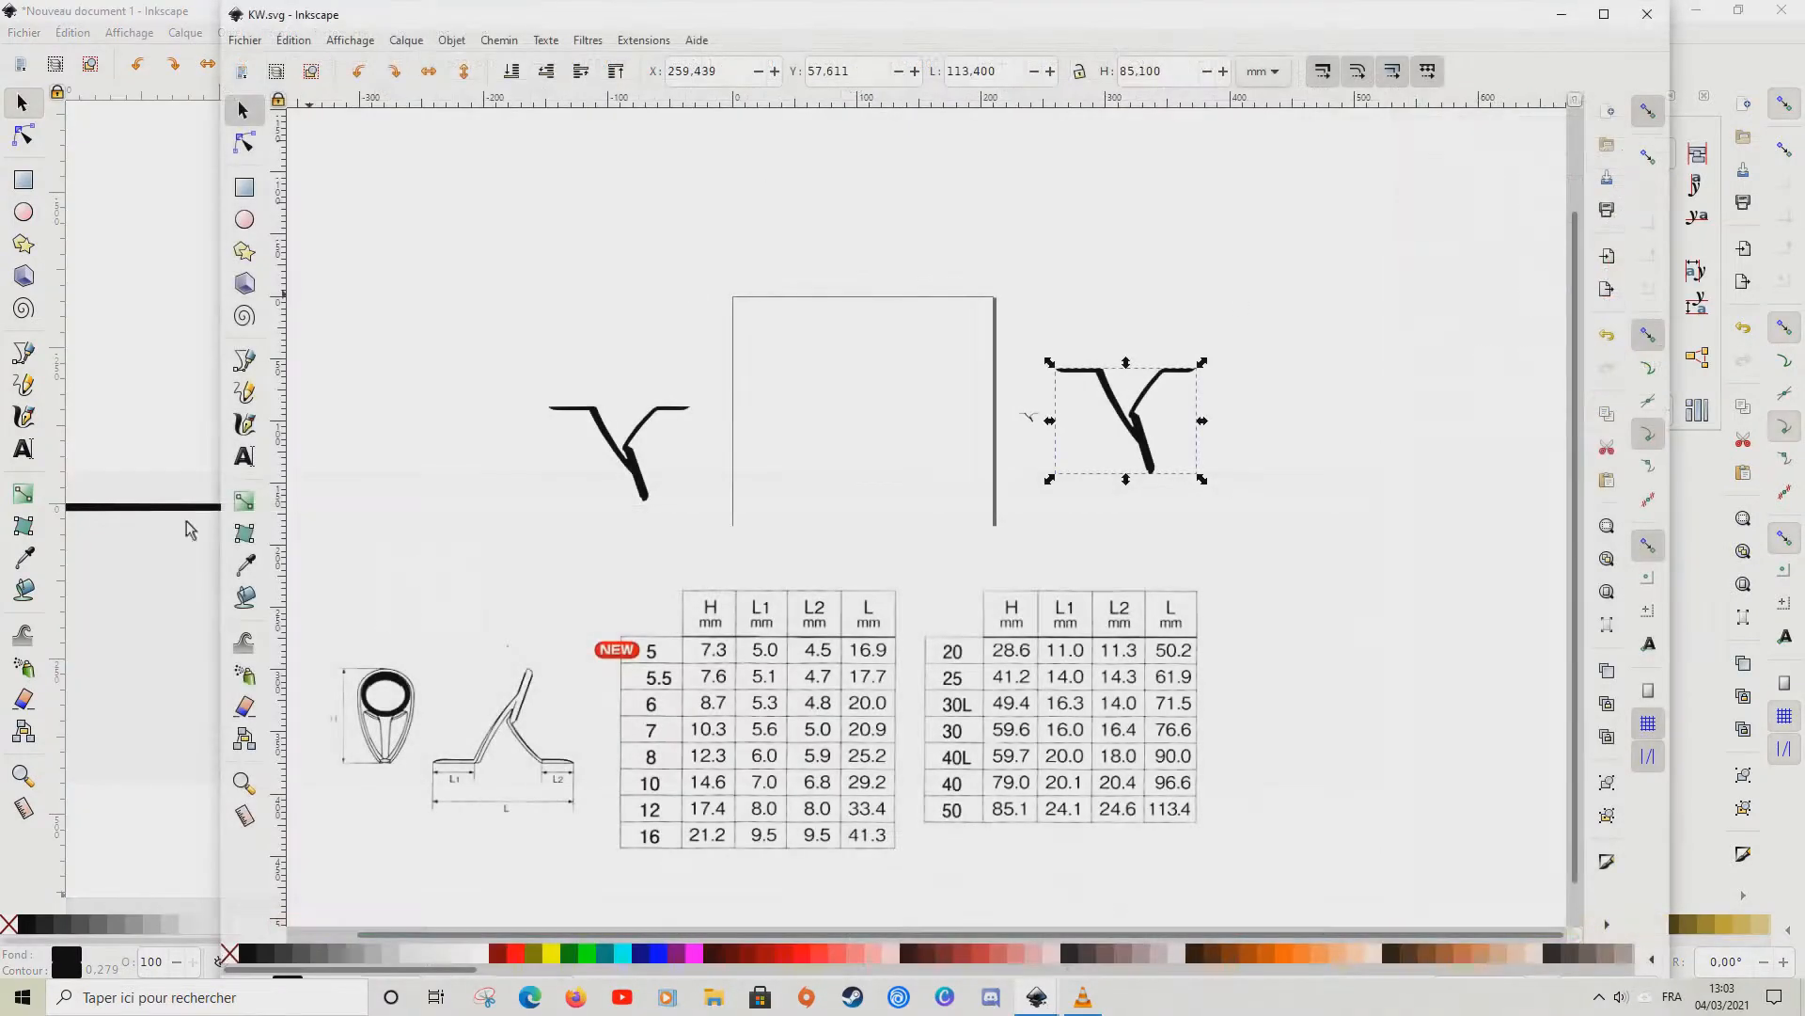